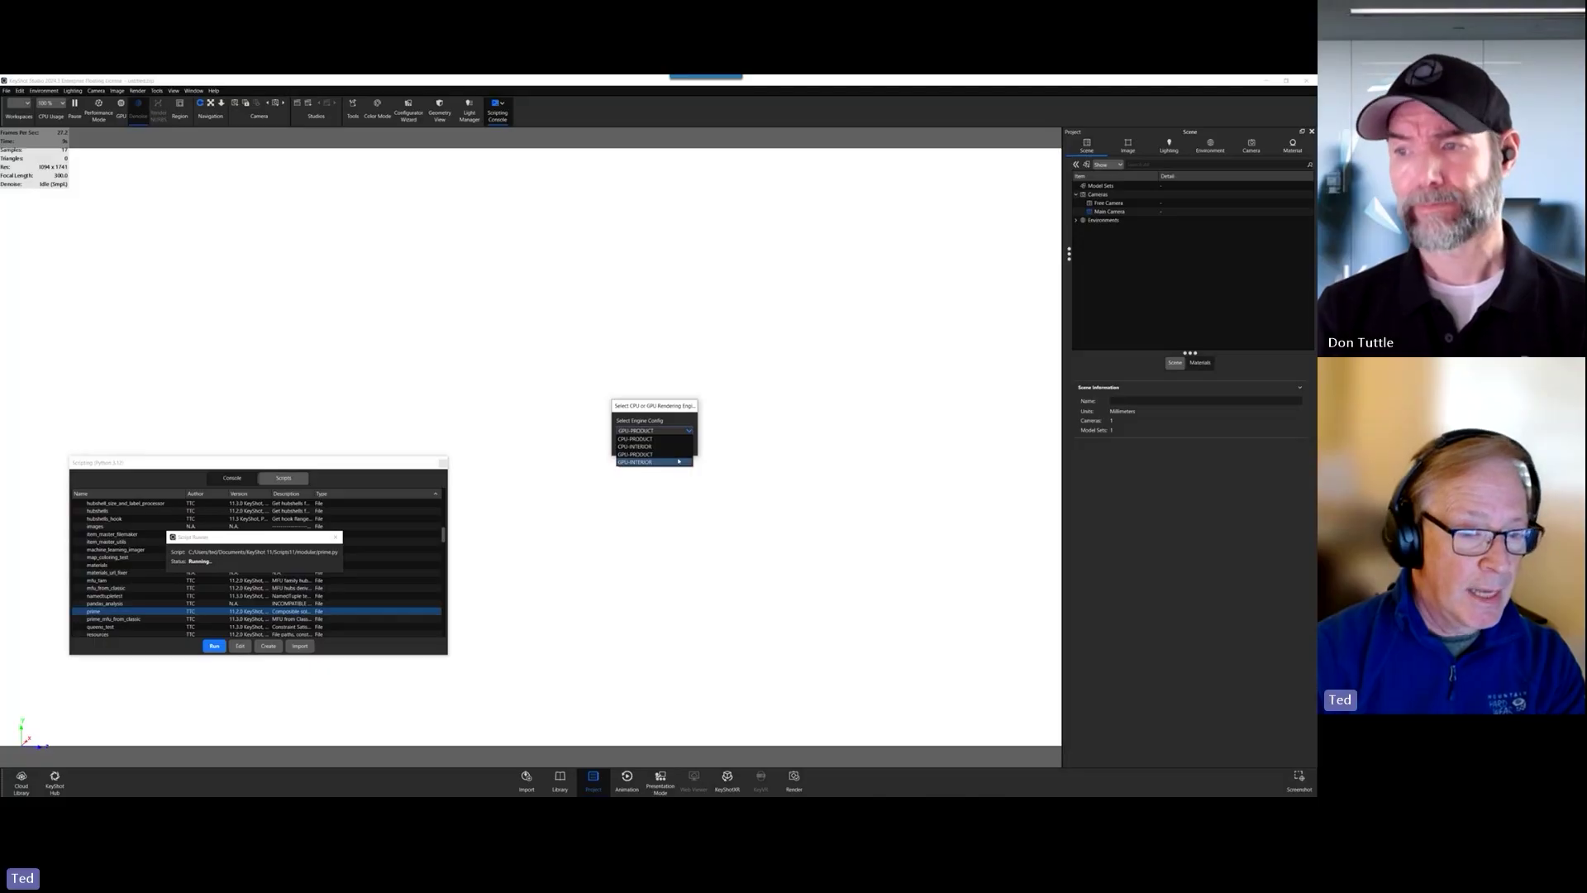
- Run the prime script with the GPU-PRODUCT engine configuration, and close the script runner and scripting console once it finishes
click(667, 456)
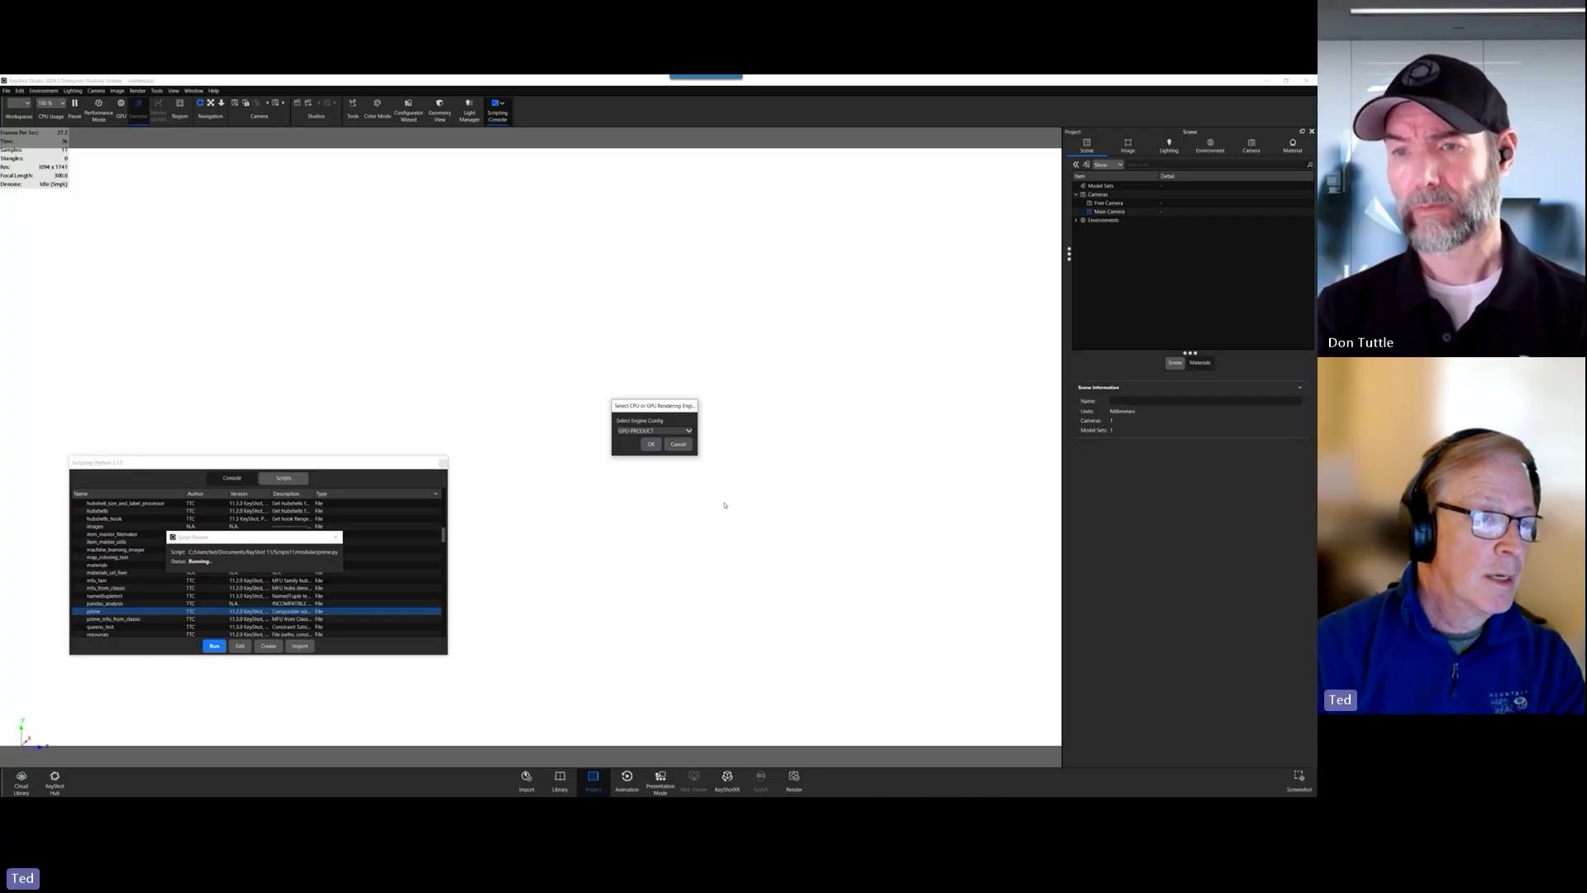
click(650, 445)
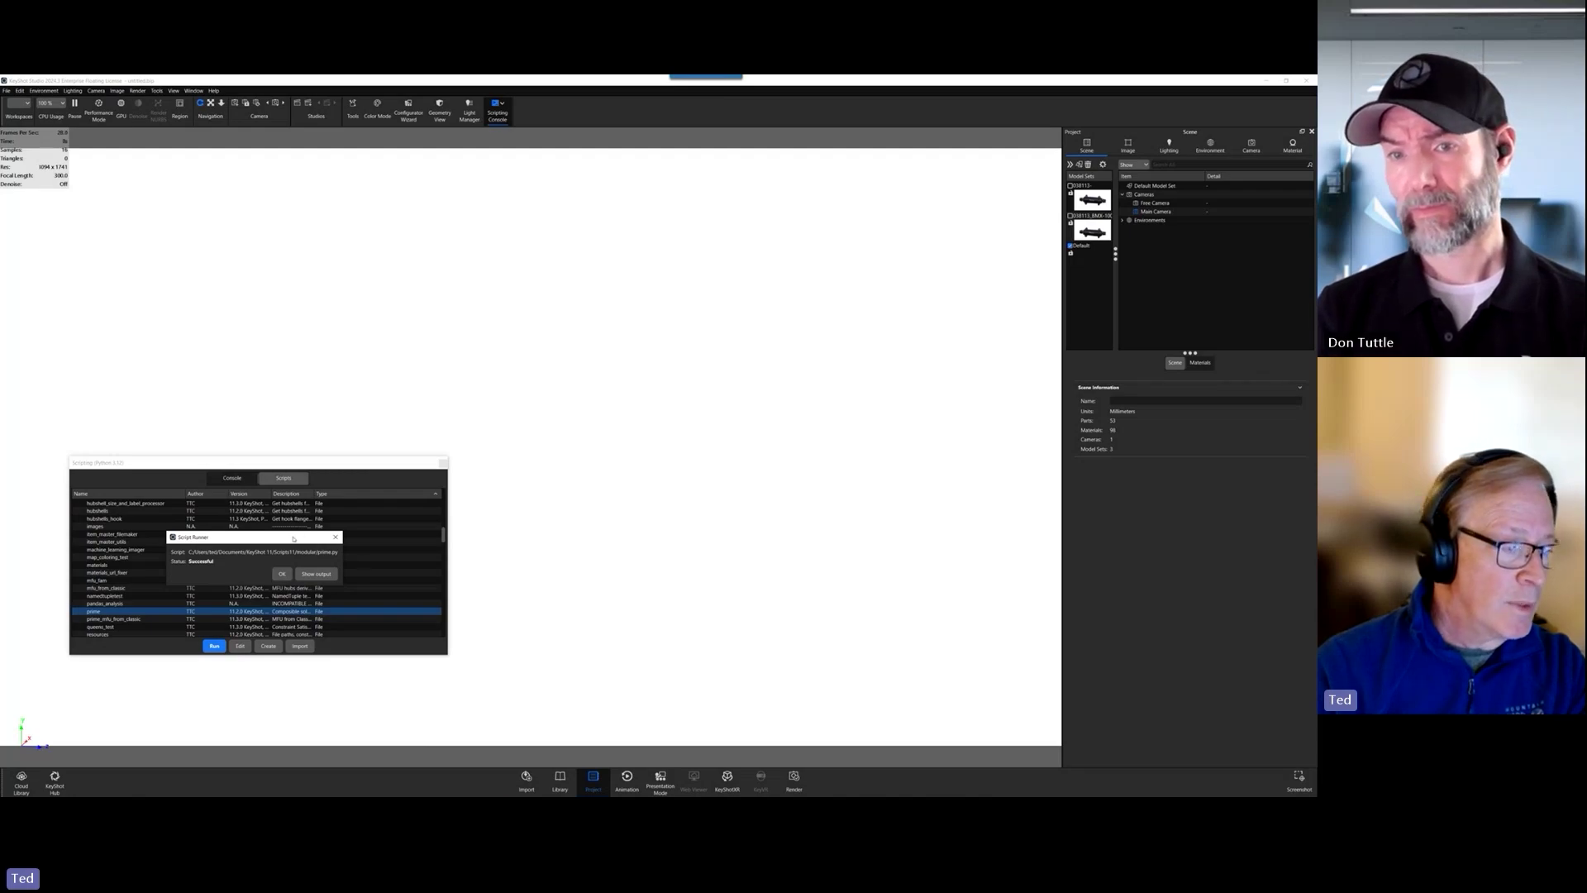
click(282, 575)
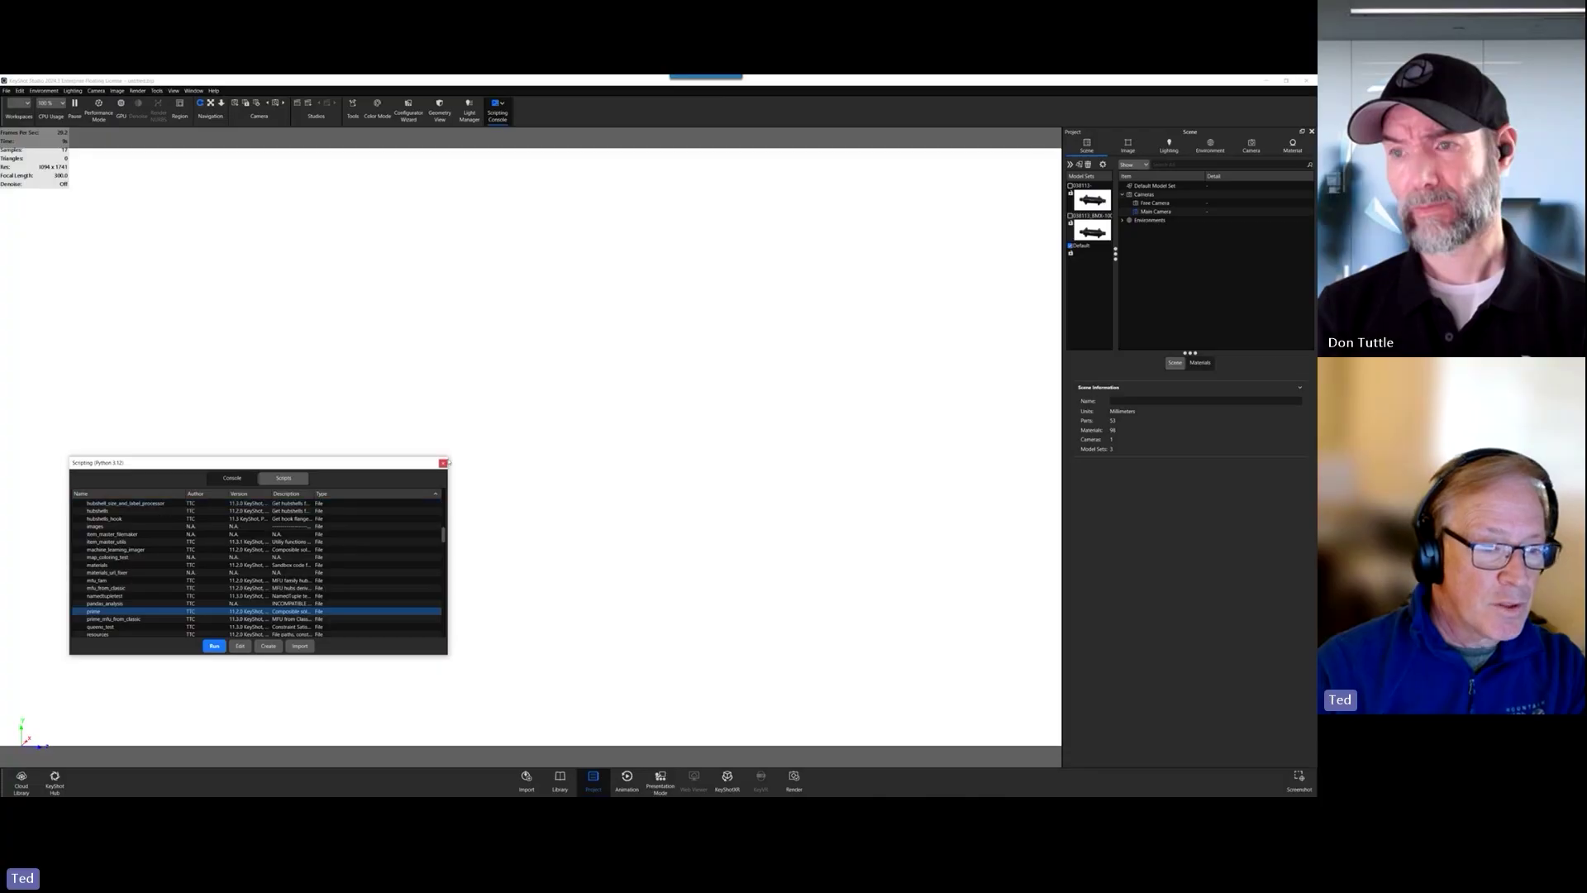
click(443, 464)
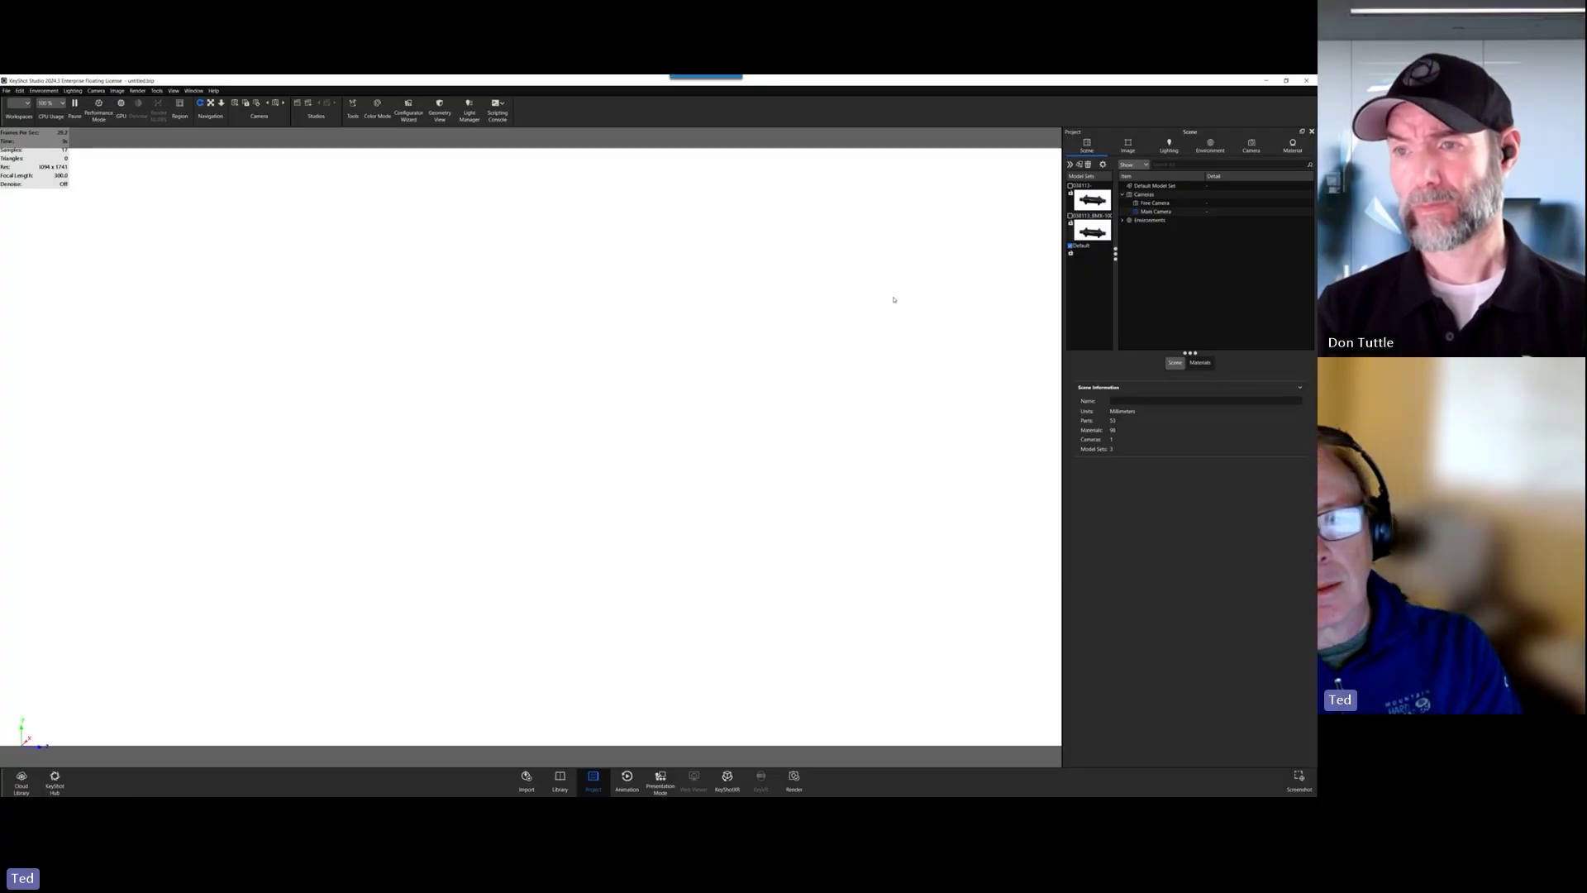
- Activate the Helix front hub model set and add the standard BMX front hub model set to the scene
click(1074, 248)
click(1074, 187)
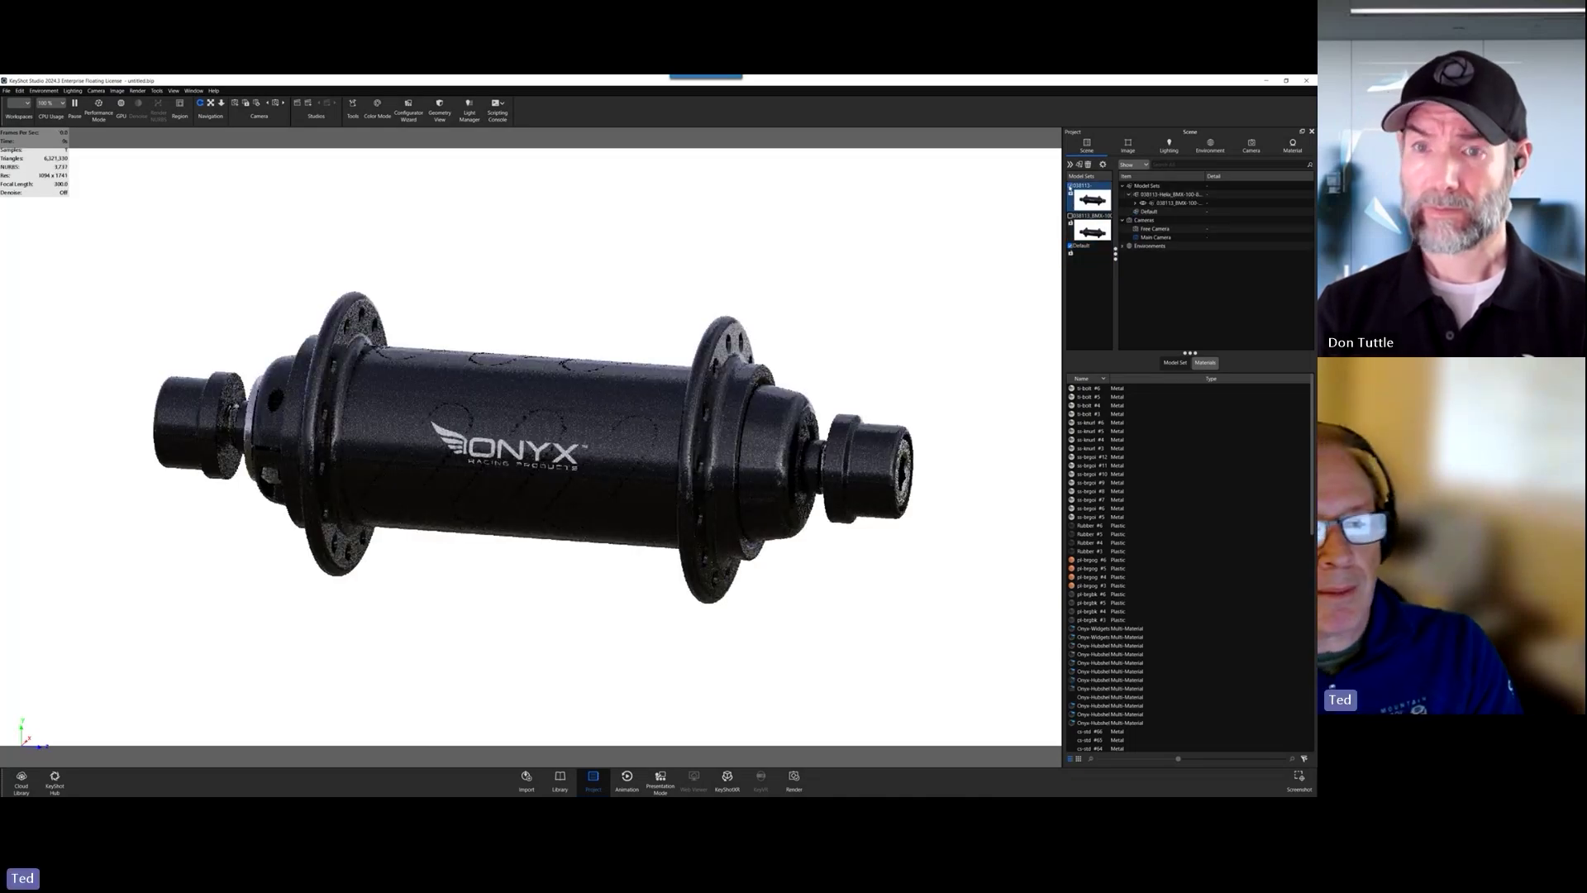
click(1165, 195)
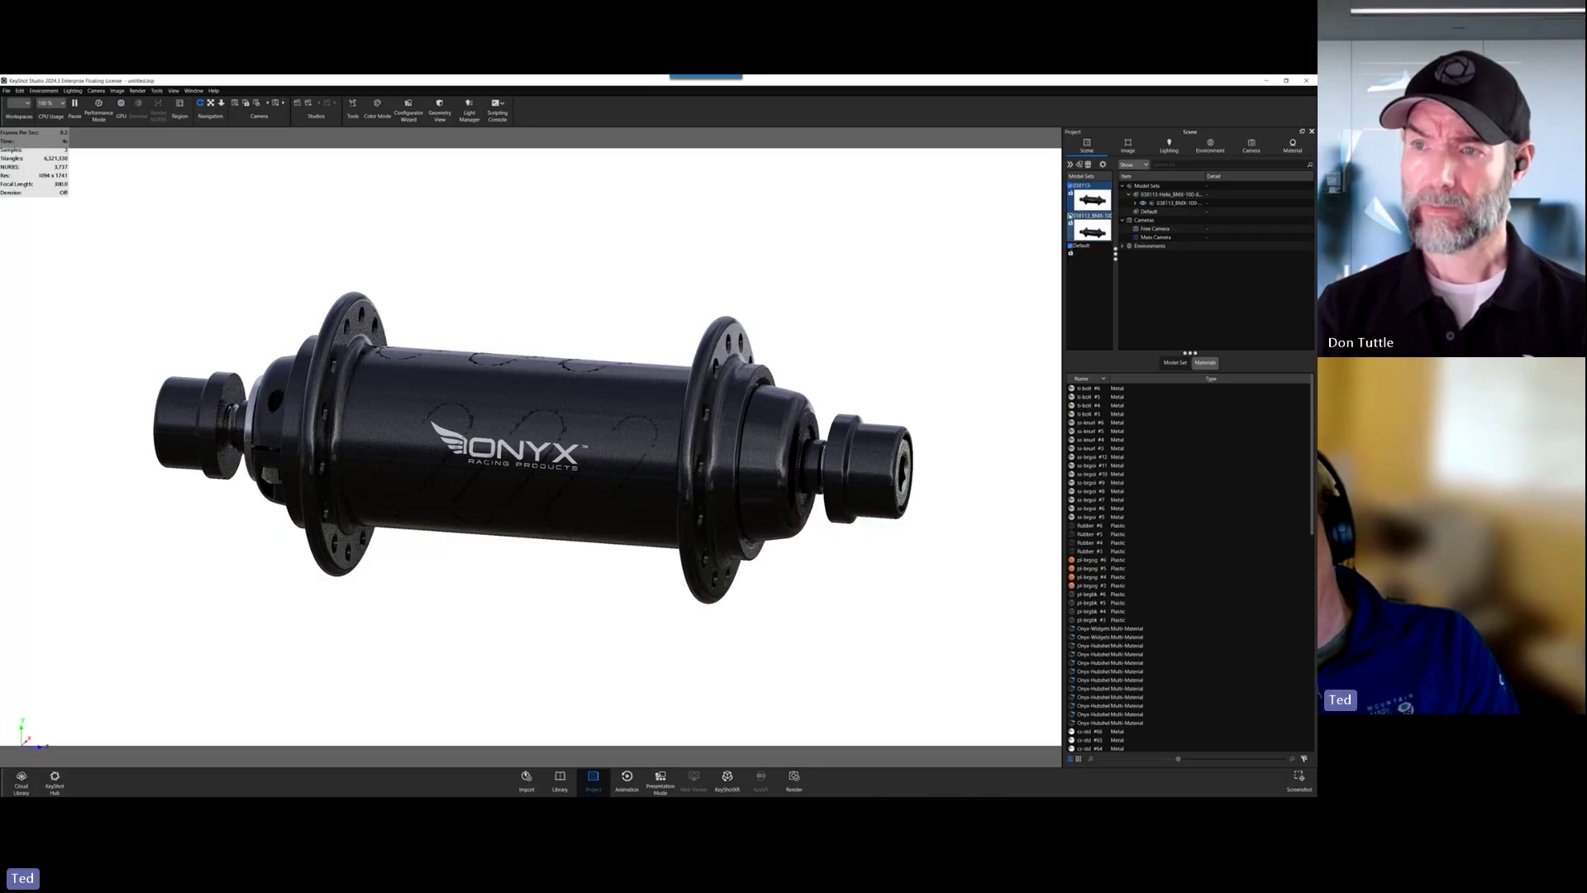
click(1069, 216)
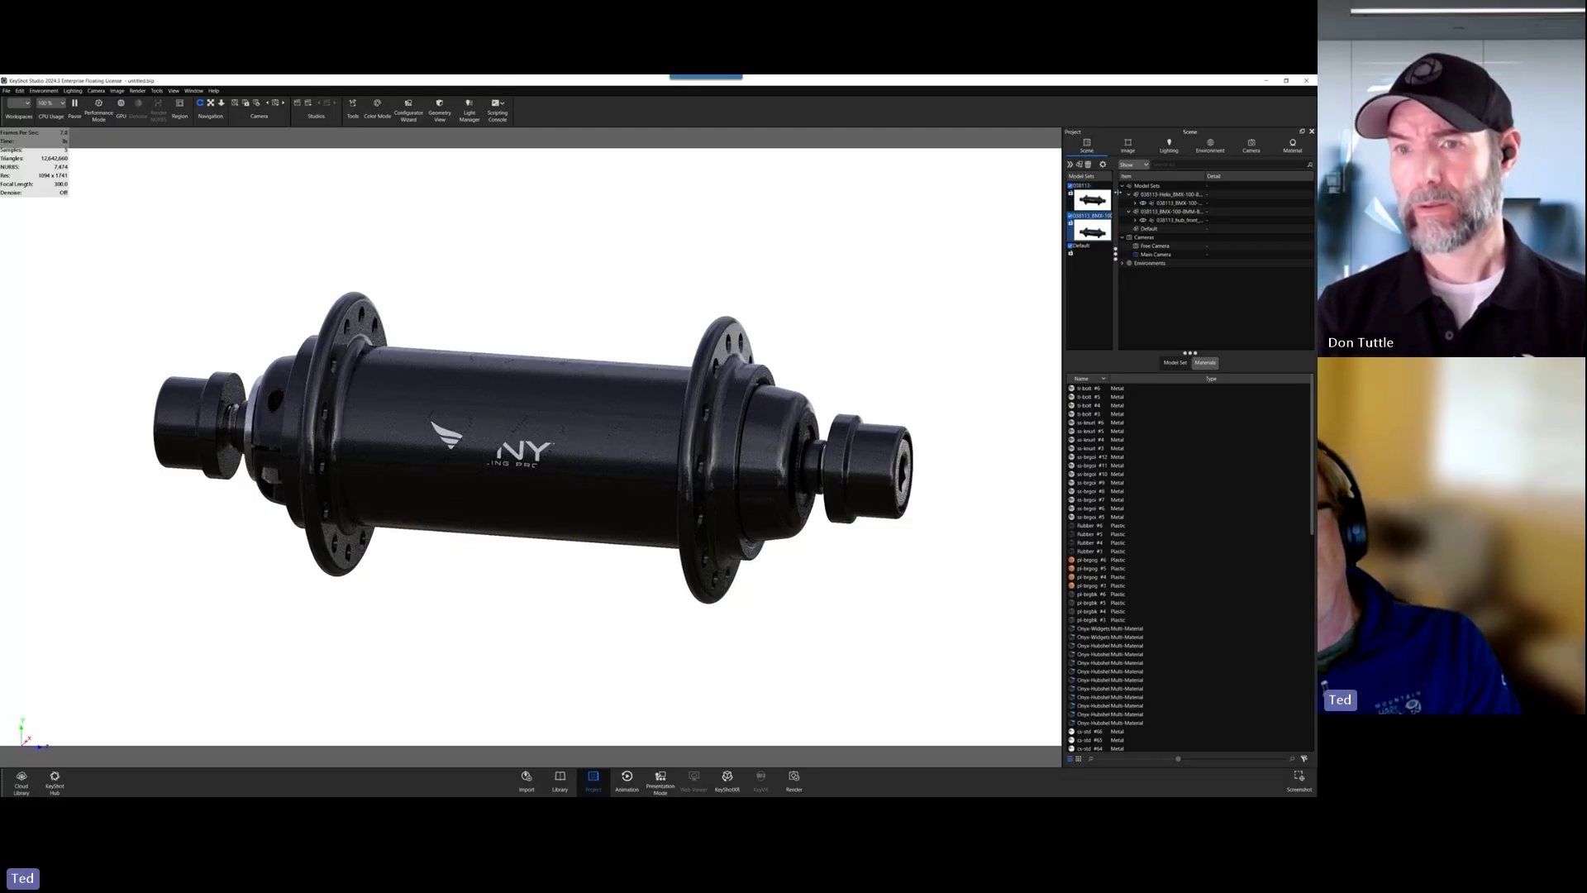
- Widen the model sets list to read the full names, keep only the Helix front hub active, and narrow the list again
drag(1115, 188, 1234, 188)
click(1072, 221)
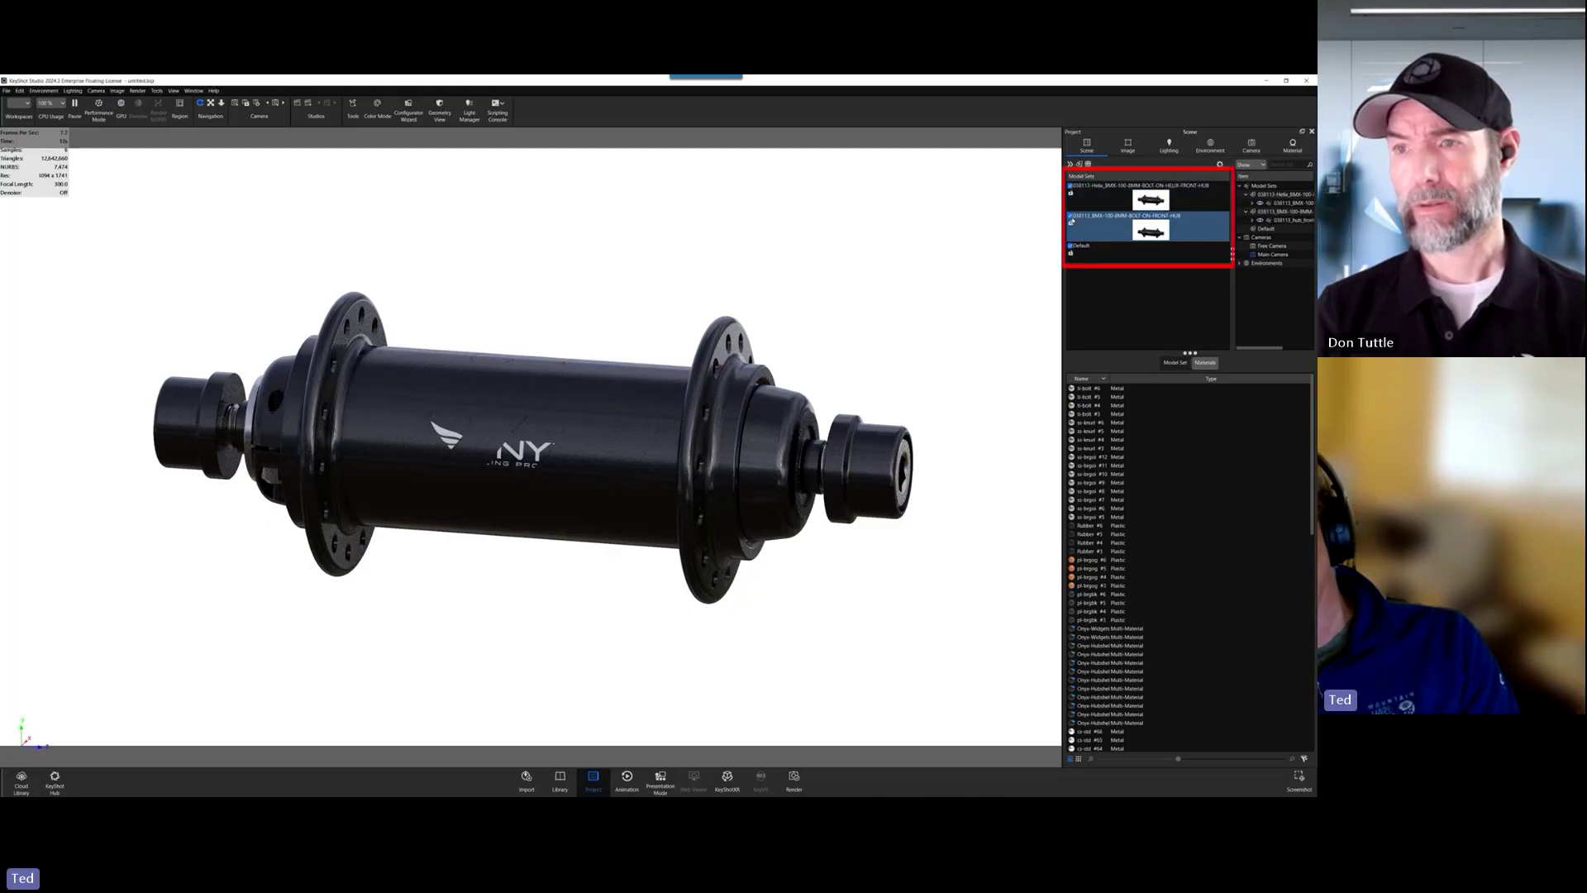
click(1102, 188)
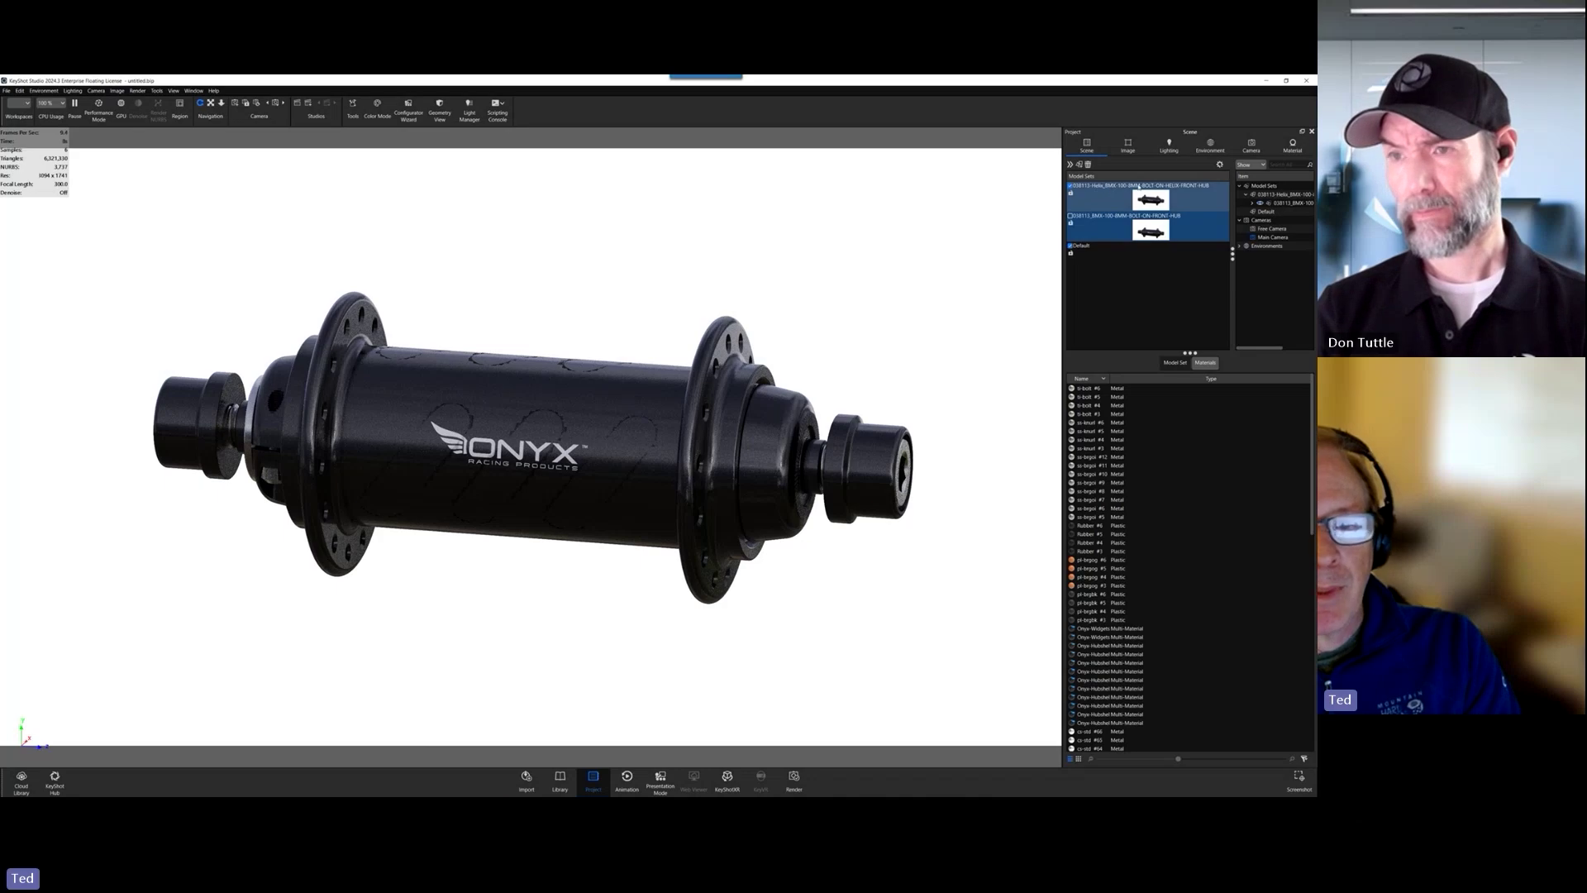
mouse_move(1203, 186)
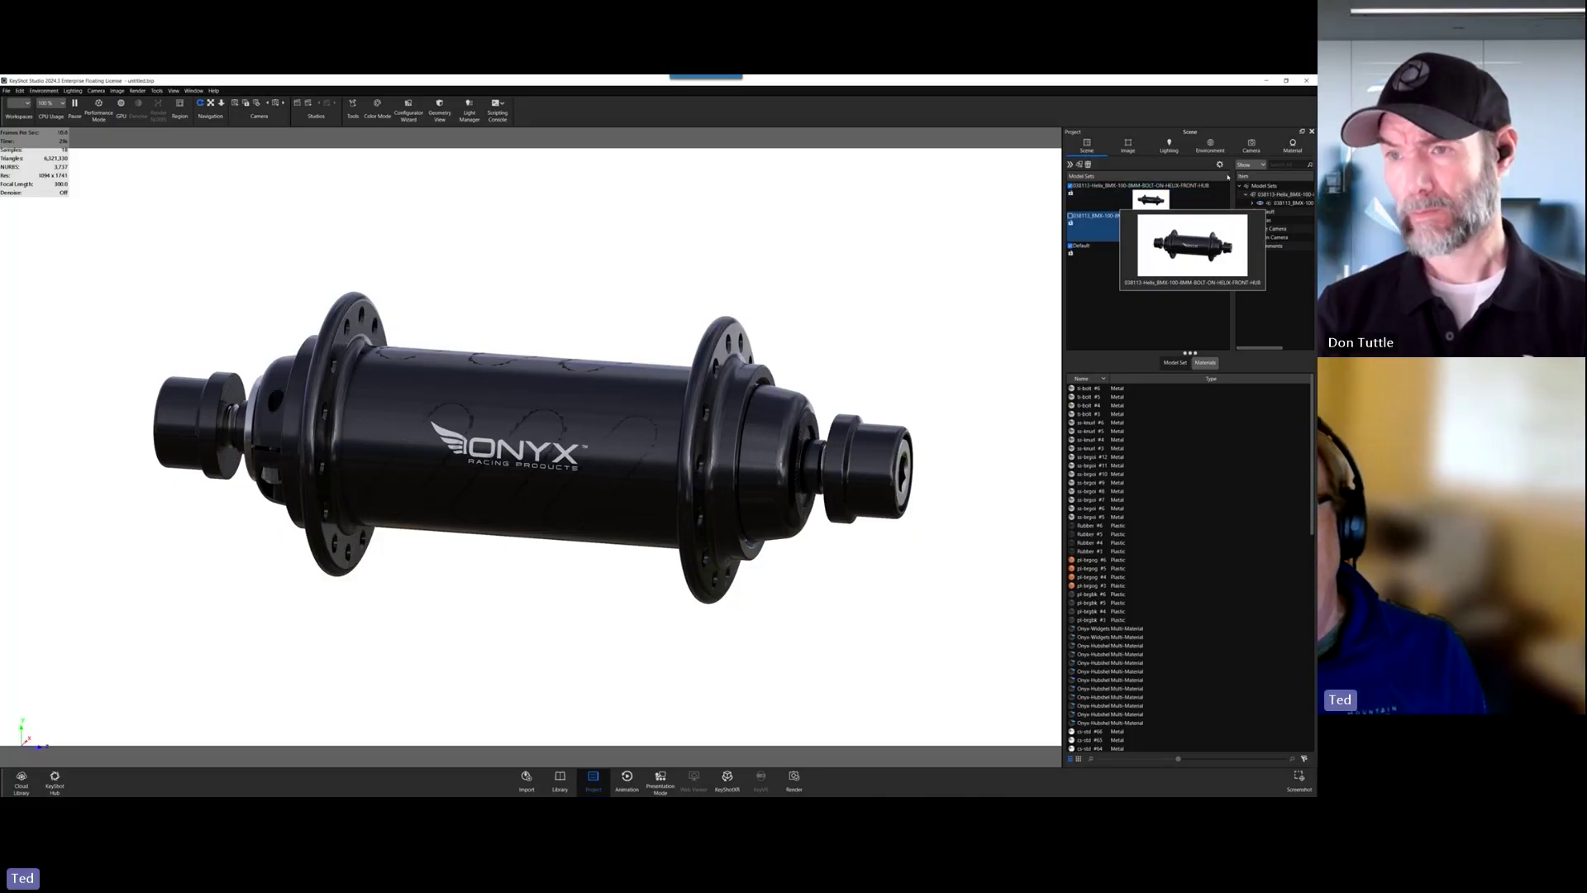
drag(1232, 255, 1117, 256)
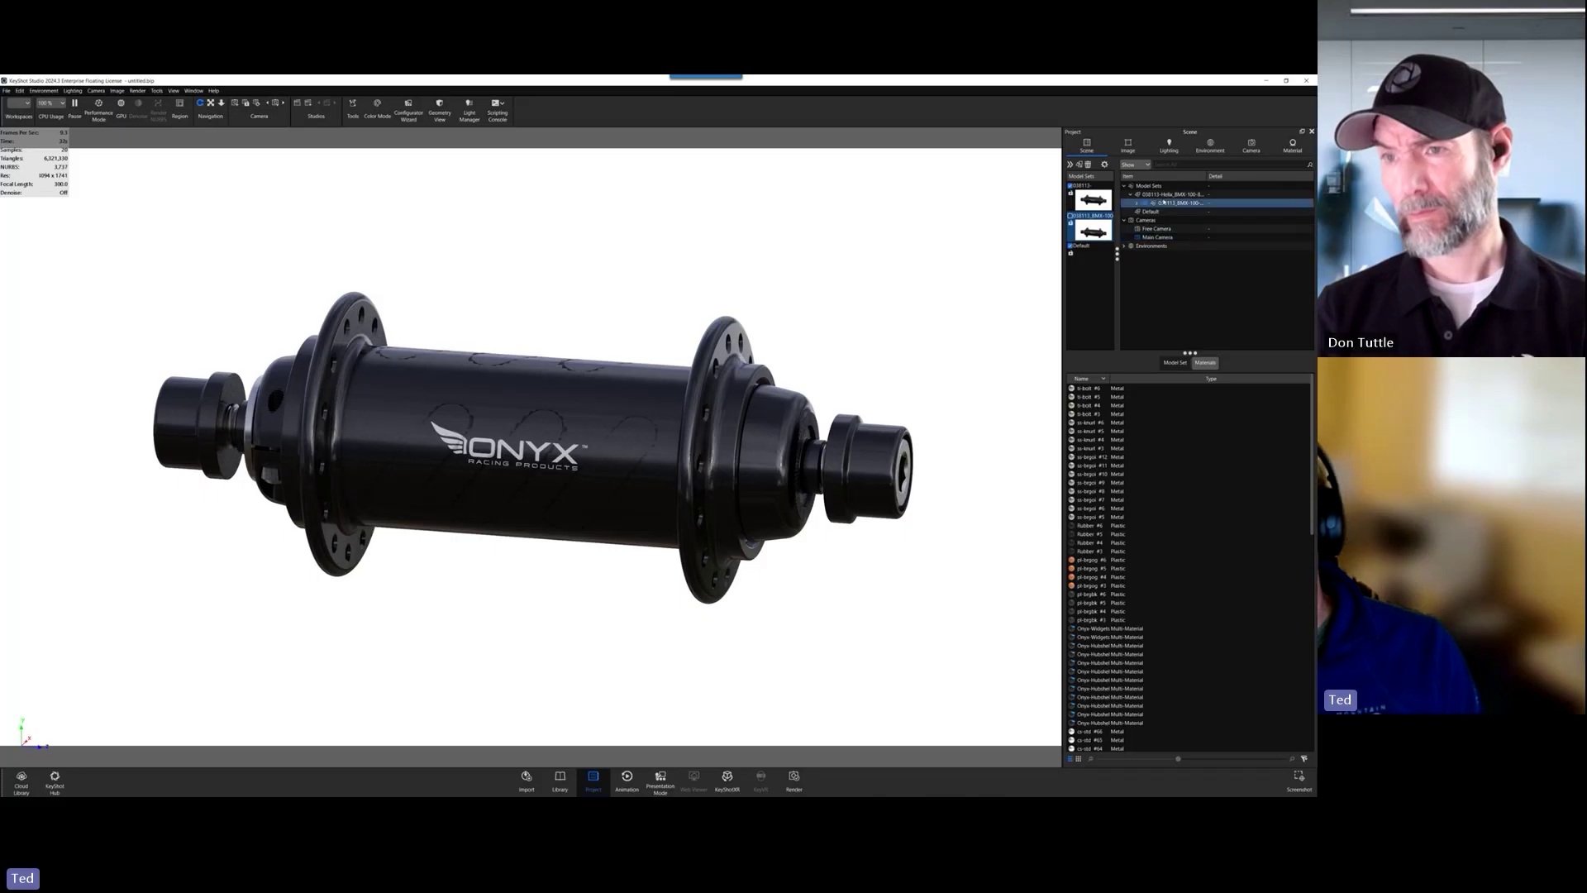
- Expand the Helix hub assembly, widen the item names column, and hide the first HUB_FRONT_BMX item
click(1135, 203)
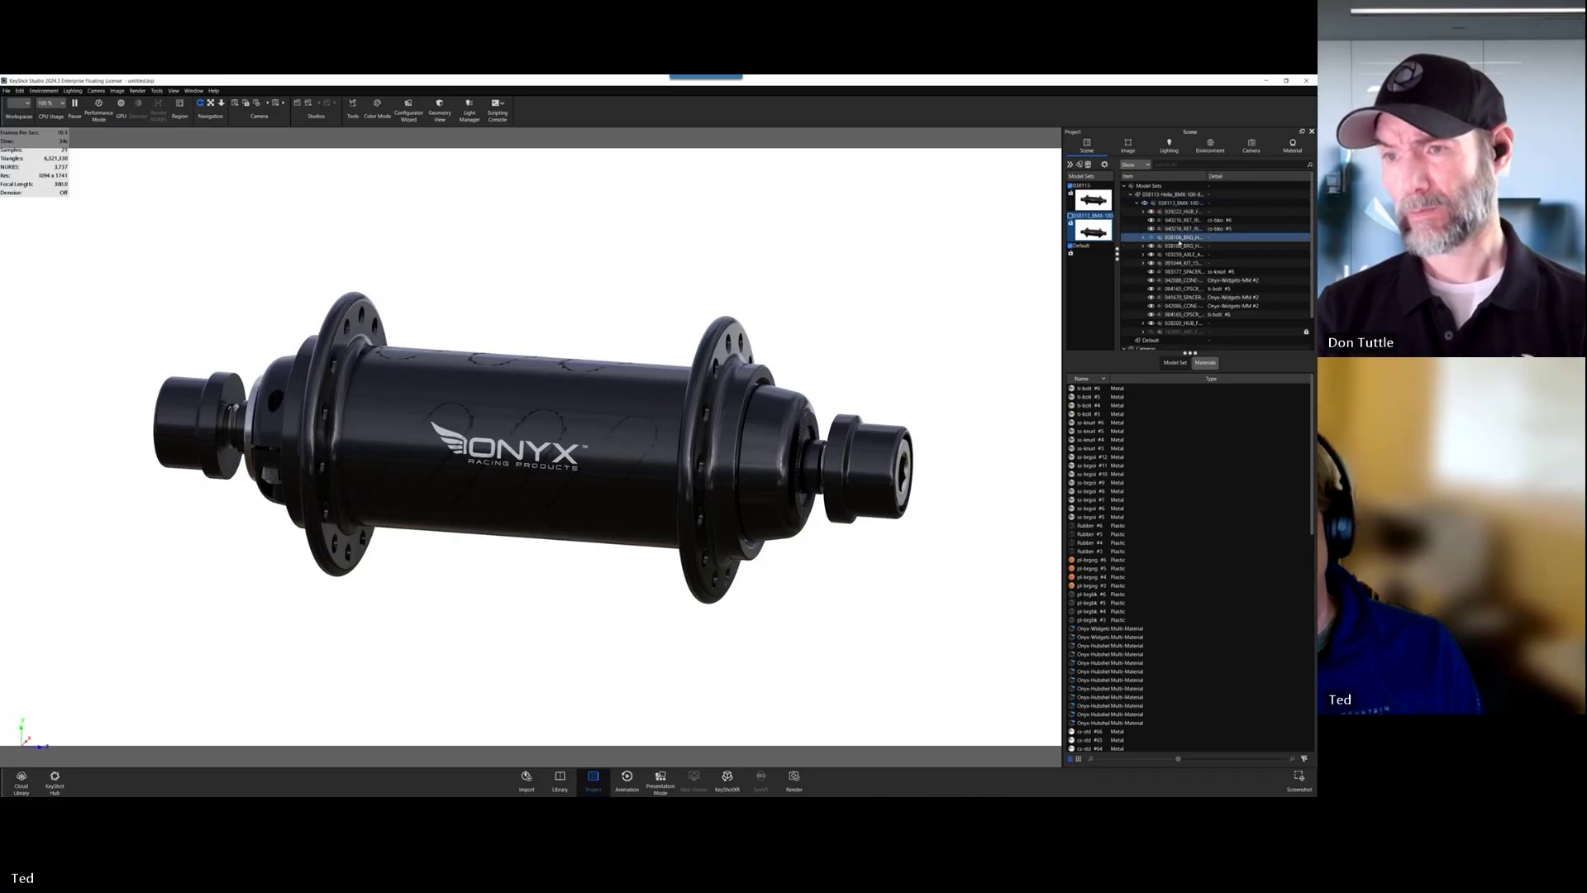
drag(1204, 176, 1266, 176)
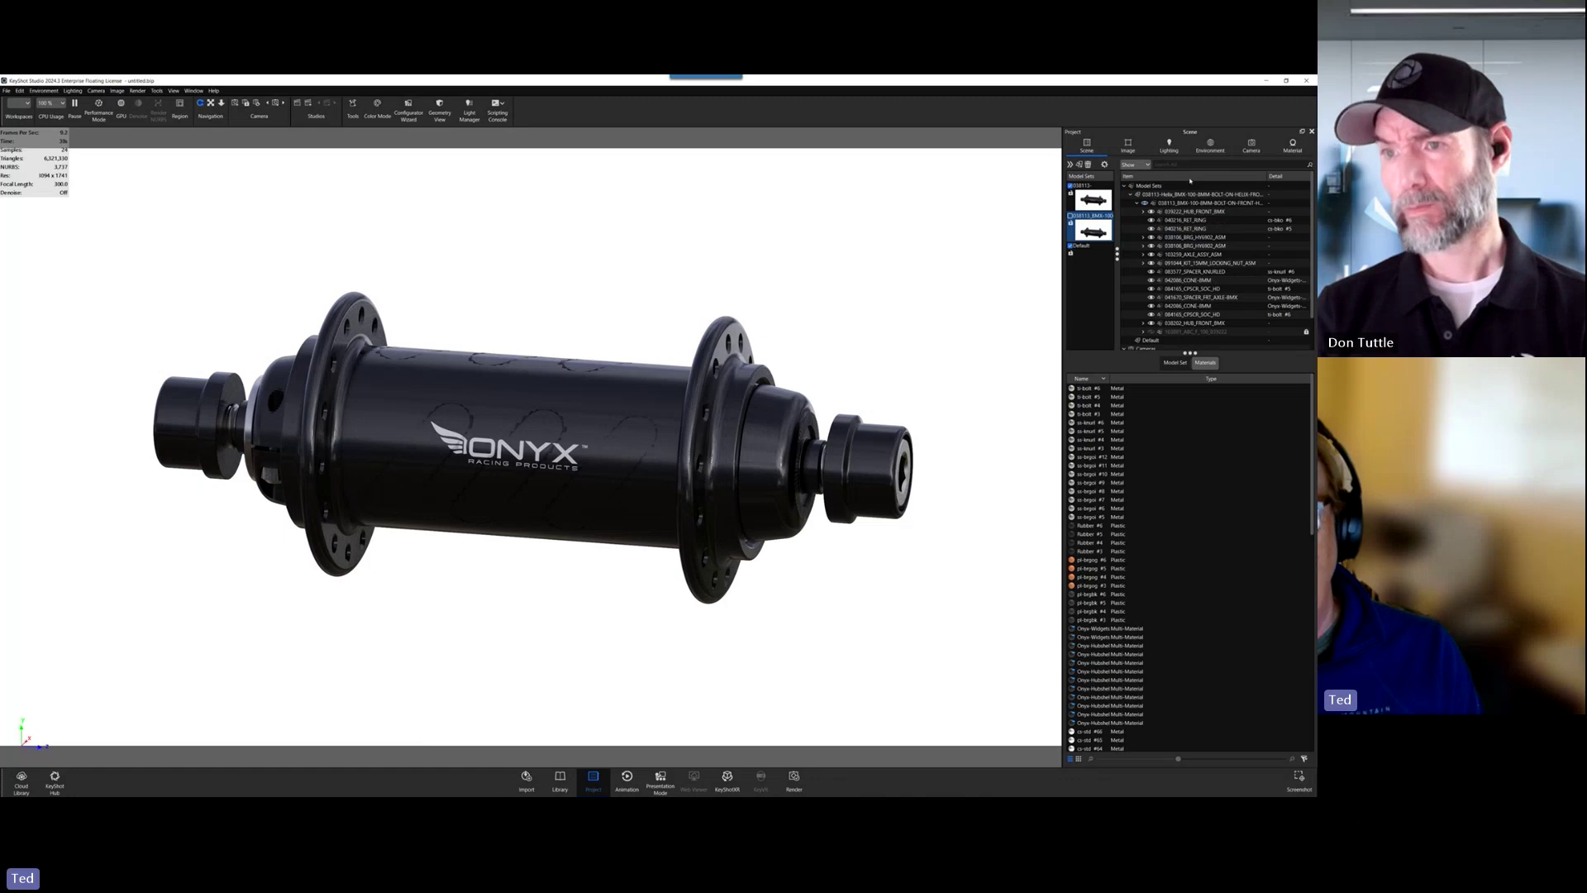
click(1153, 212)
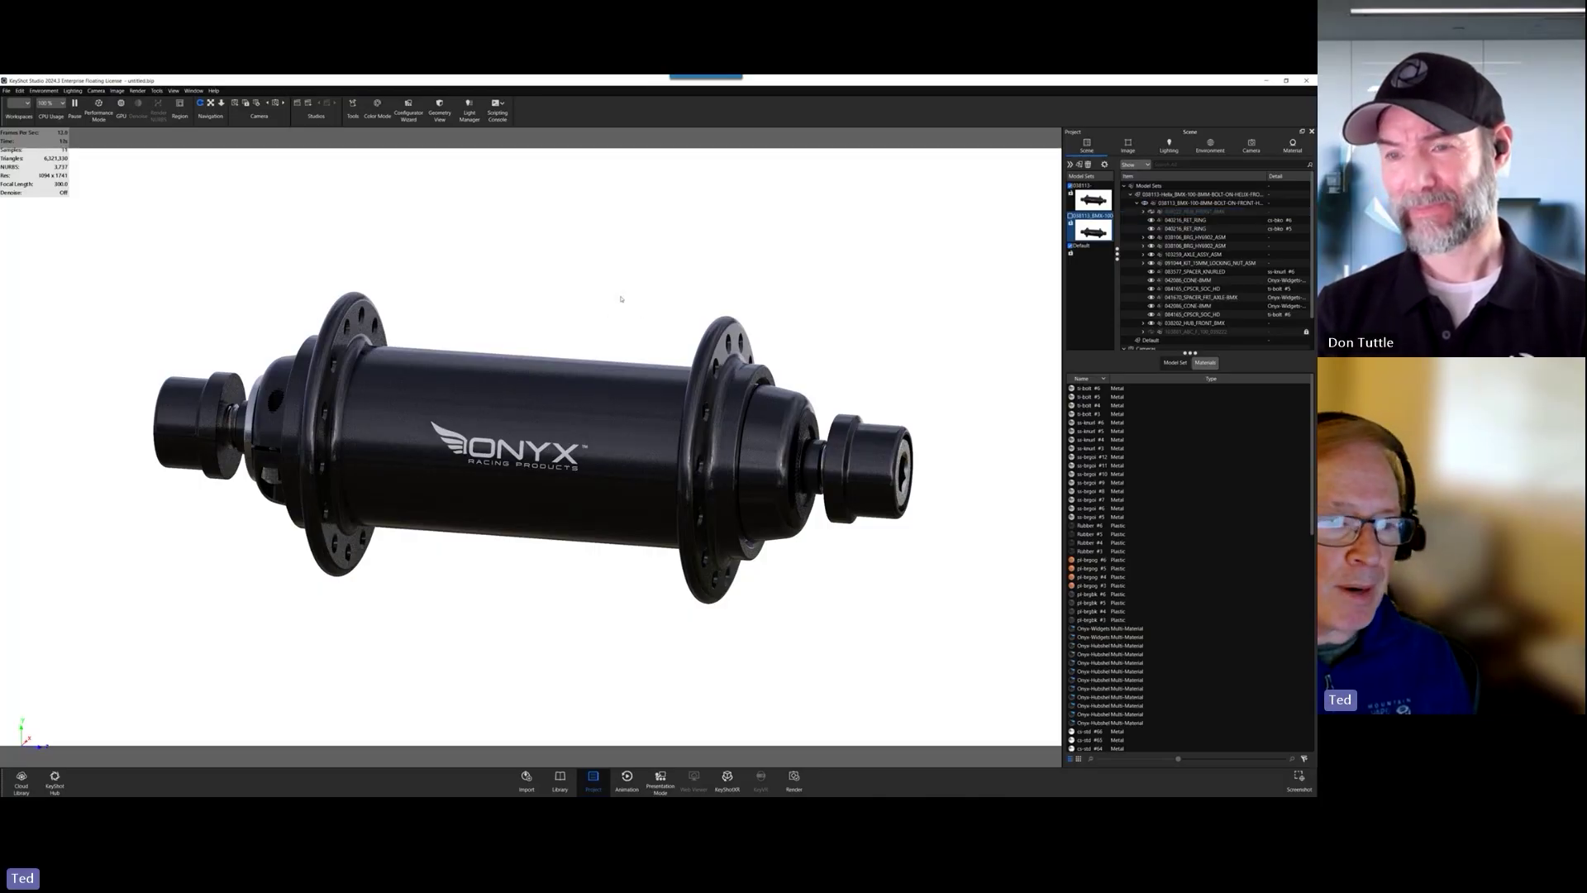
- Expand the remaining visible HUB_FRONT_BMX group and open the material of its second part for editing
drag(632, 349, 534, 383)
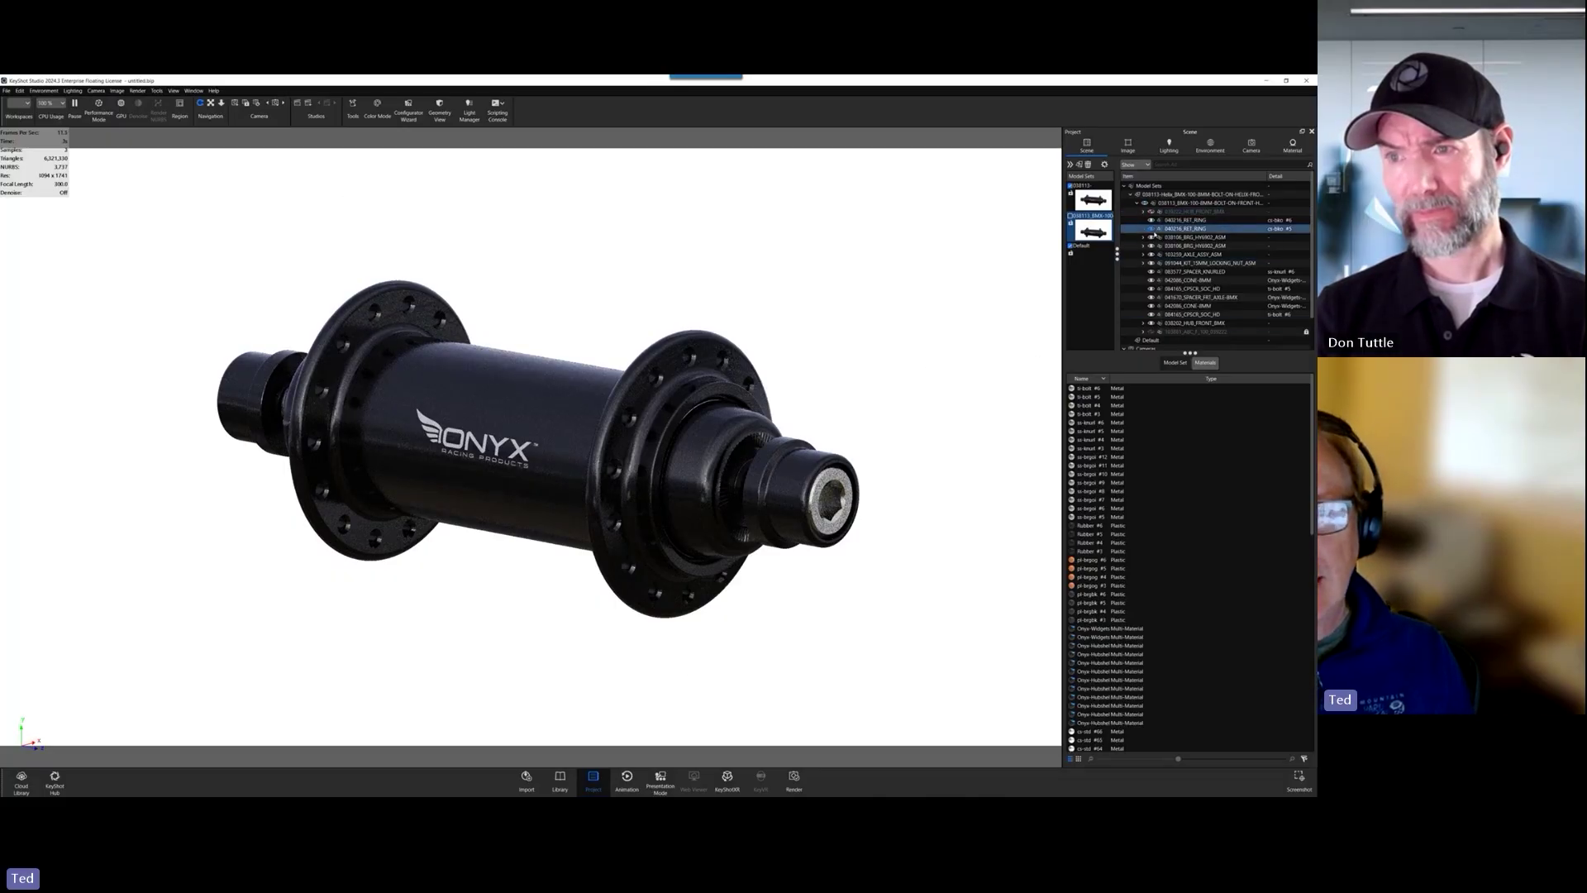
drag(810, 394, 910, 433)
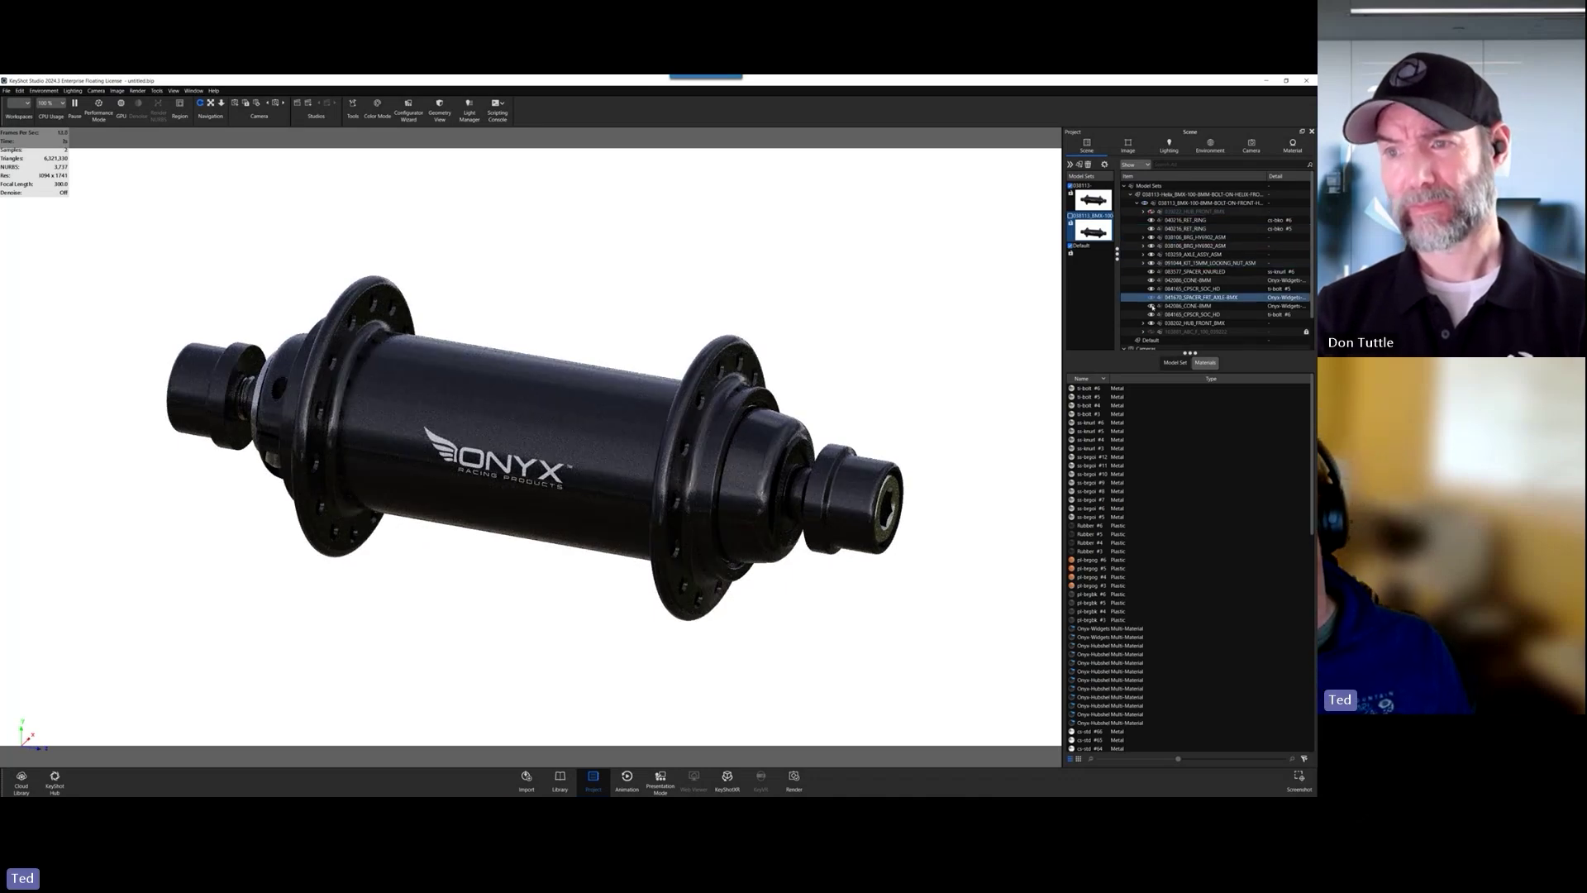
click(1142, 322)
scroll(1173, 285, down, 2)
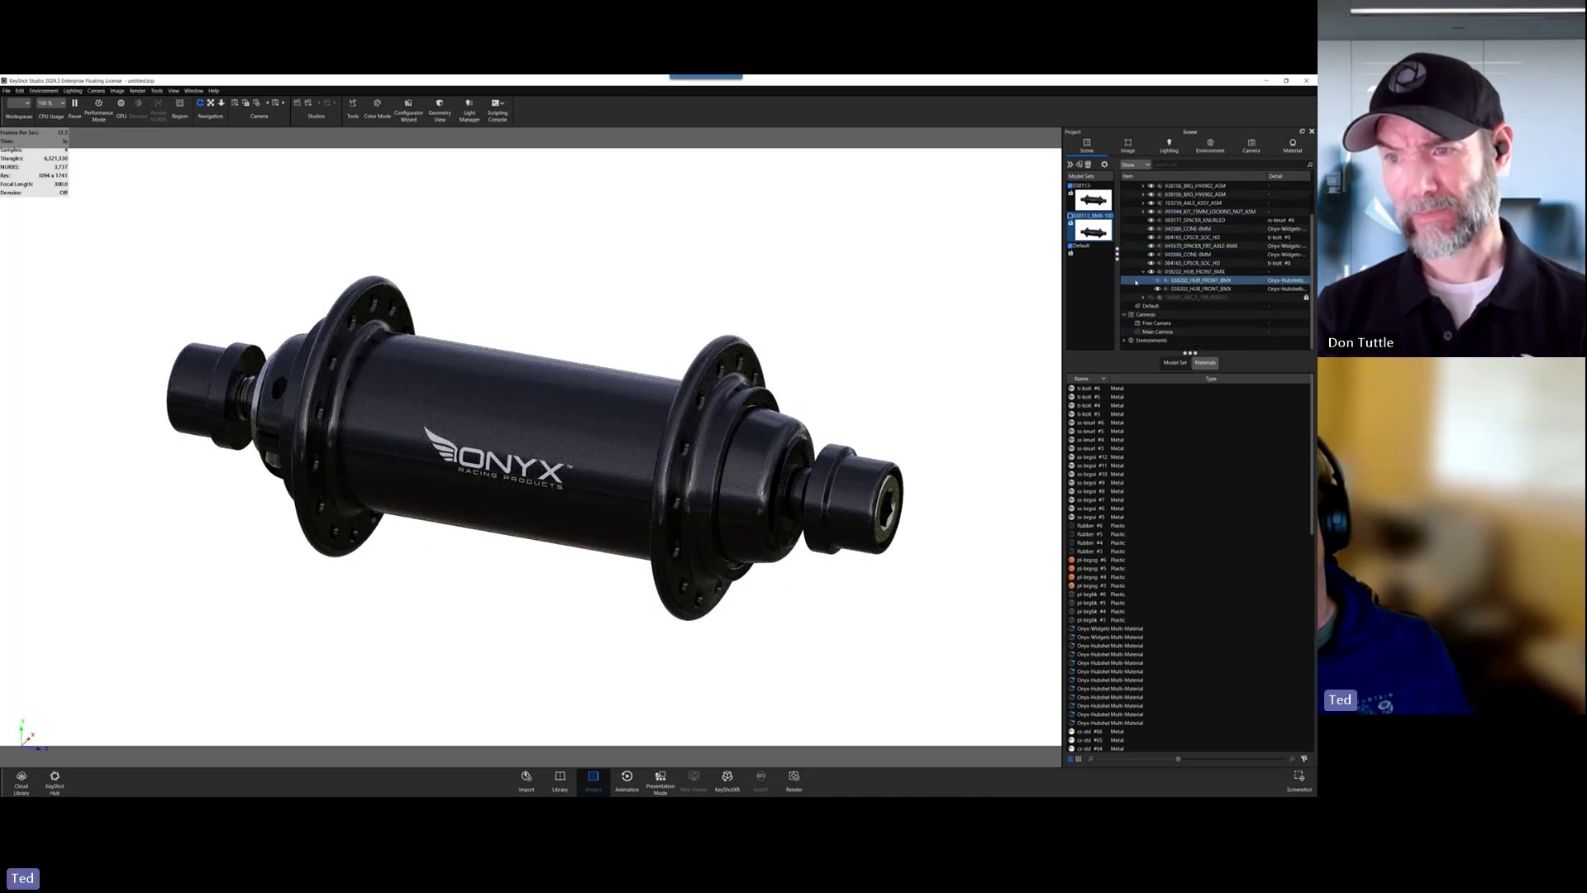
click(1202, 288)
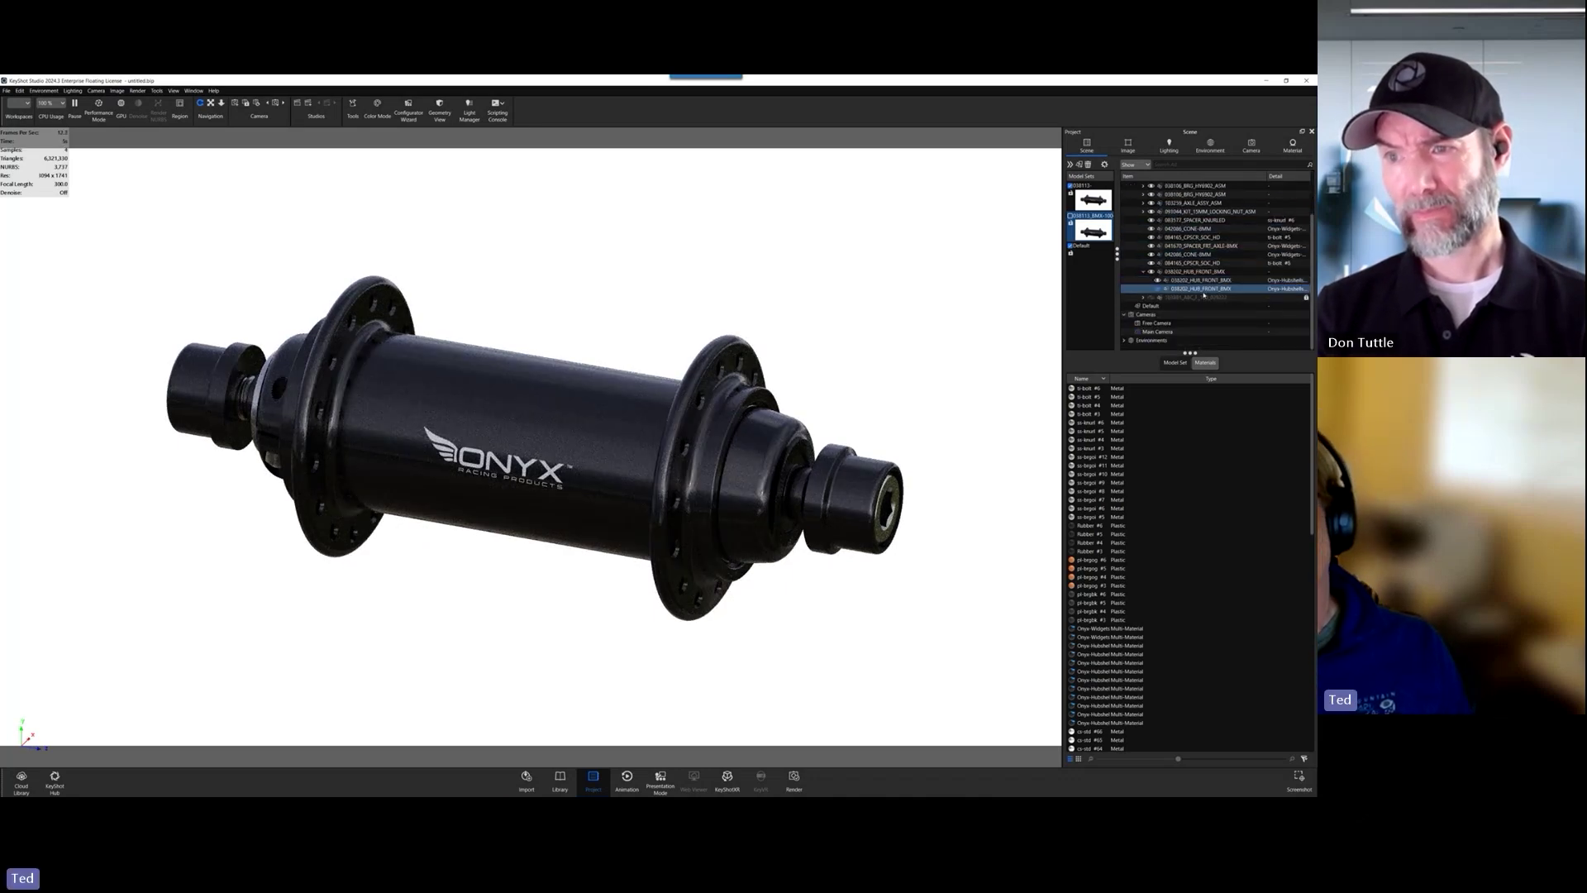
double_click(1203, 289)
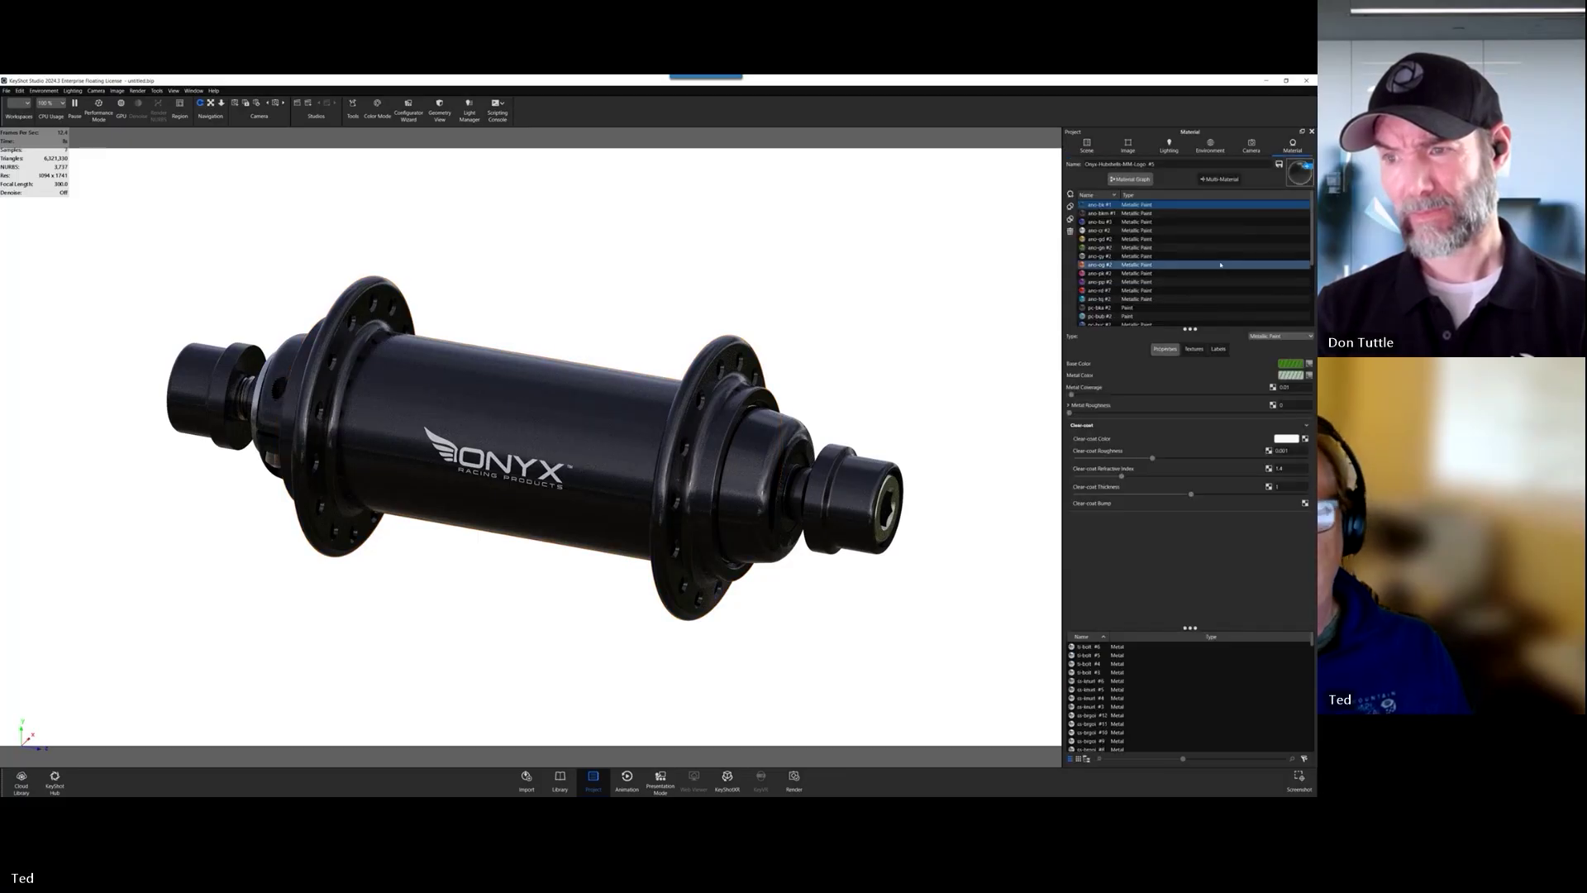
- Preview the hub shell's blue, silver, green and orange anodized variants, apply the purple ano-pp variant, and widen the material name column
click(1197, 222)
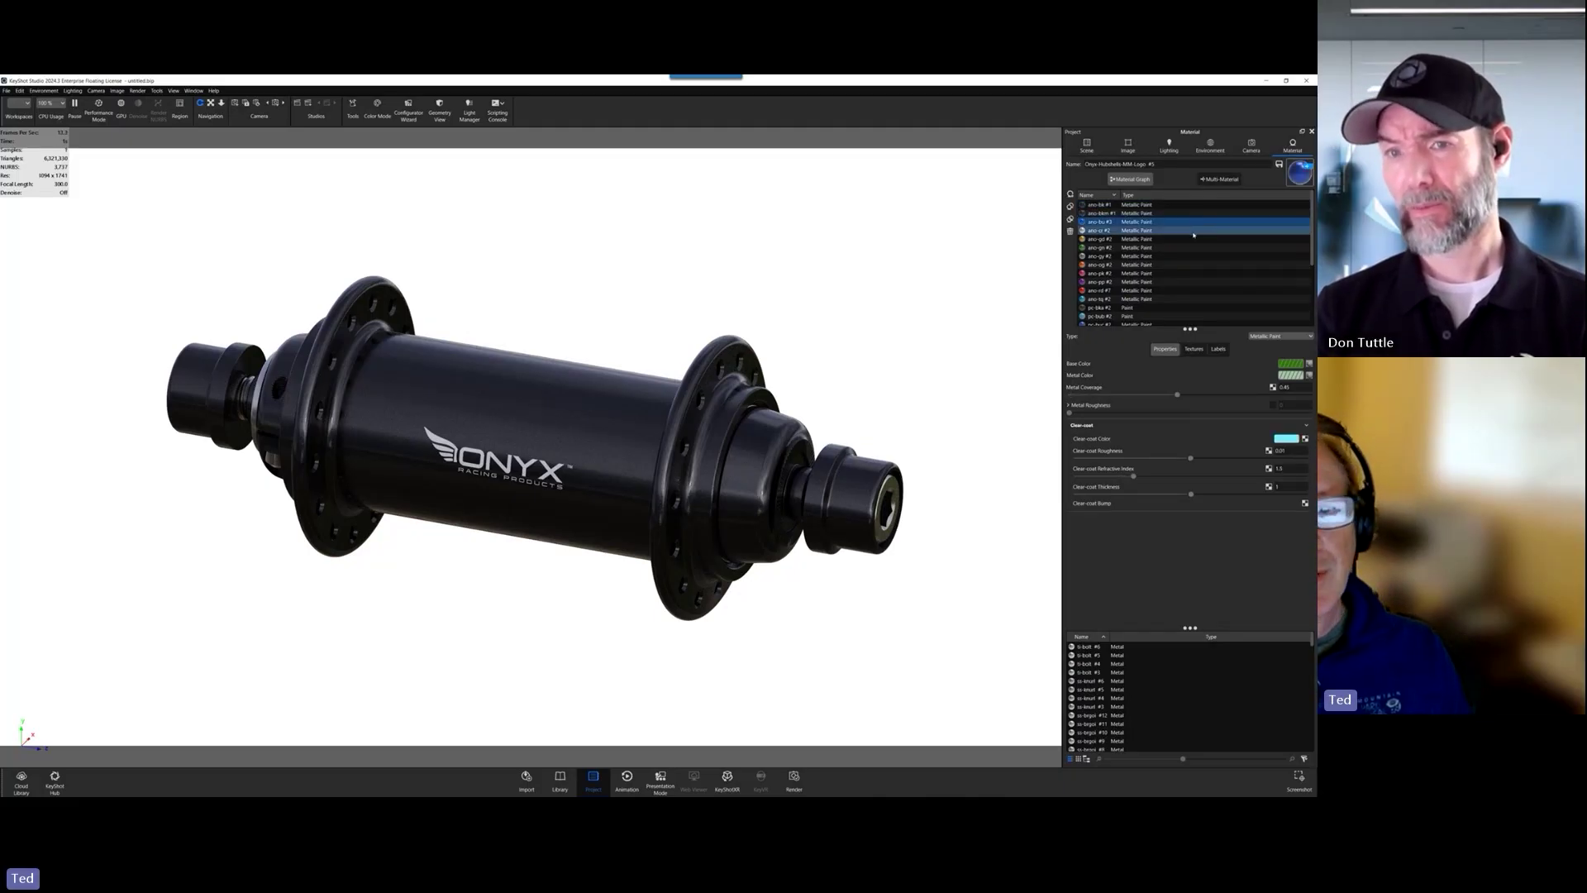
click(1193, 231)
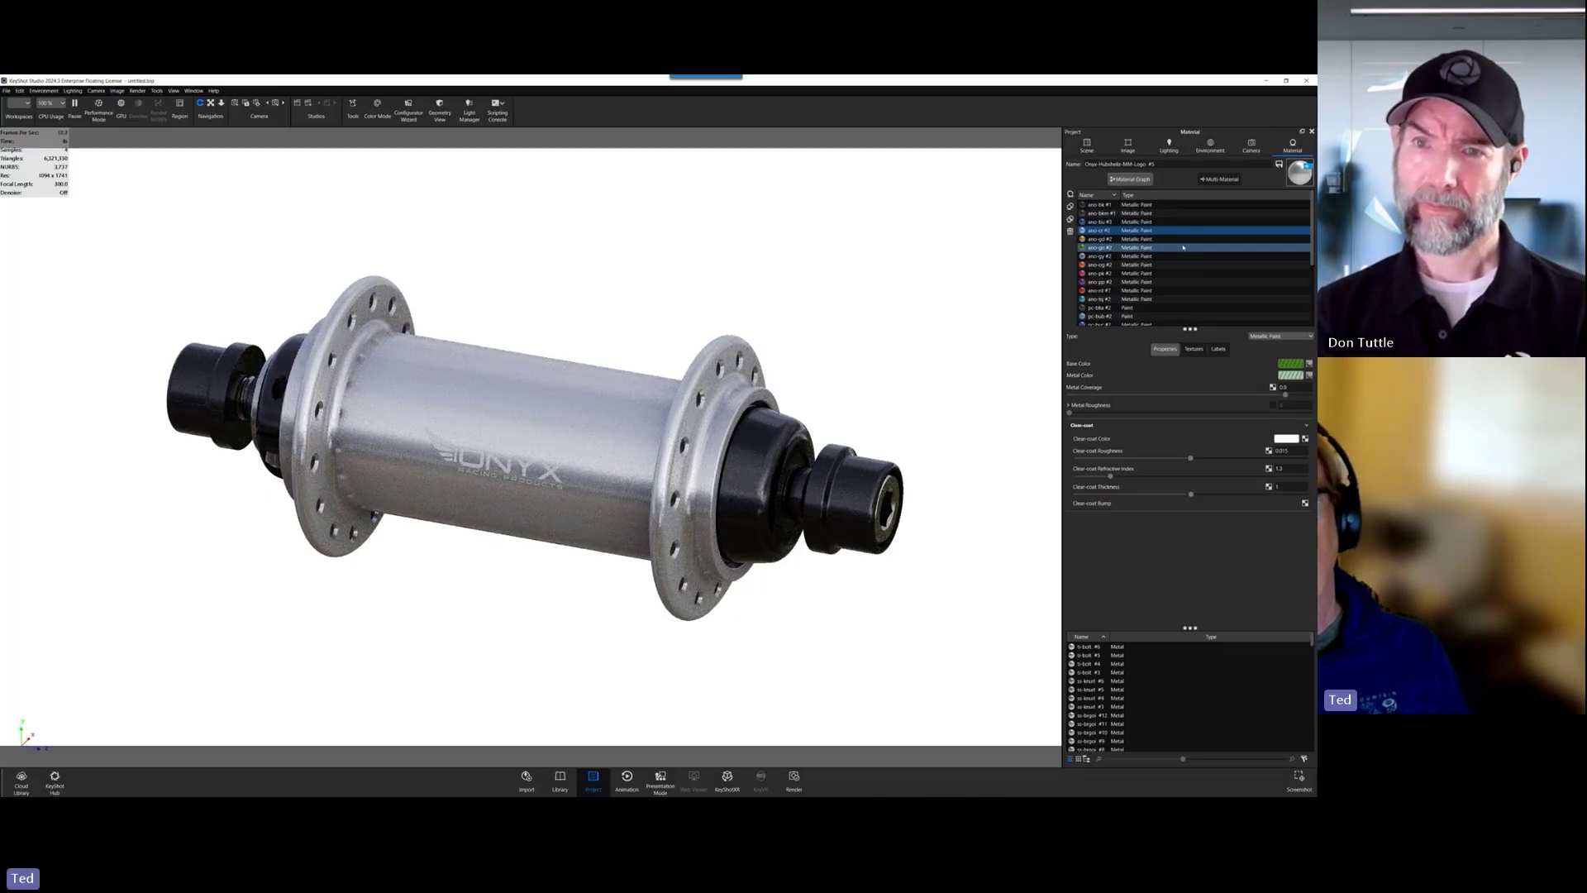
click(1182, 247)
click(1166, 264)
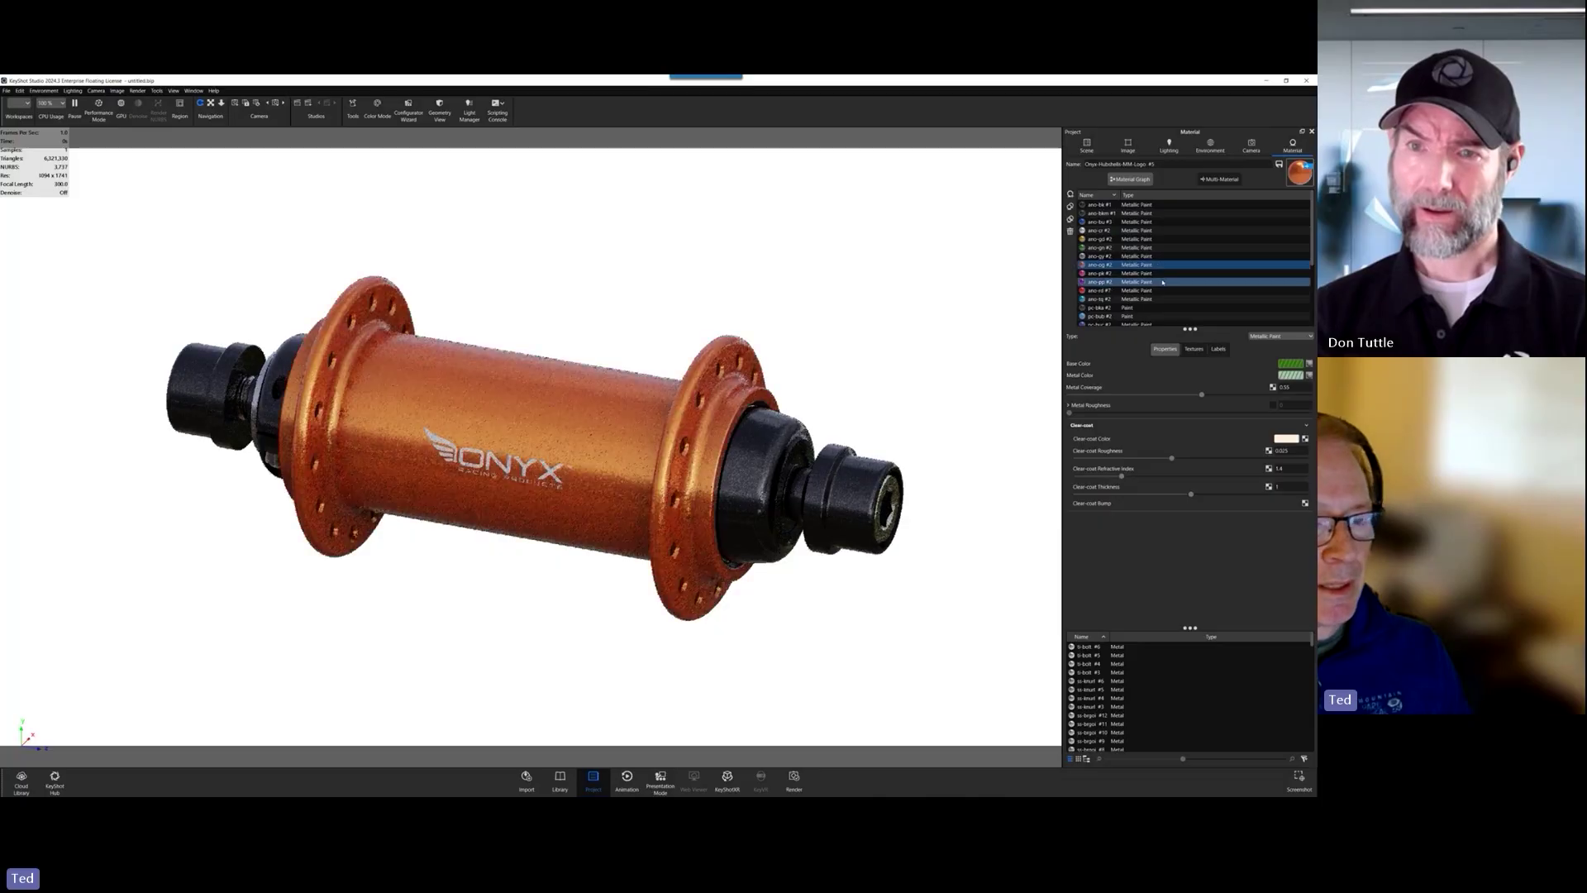
click(1162, 282)
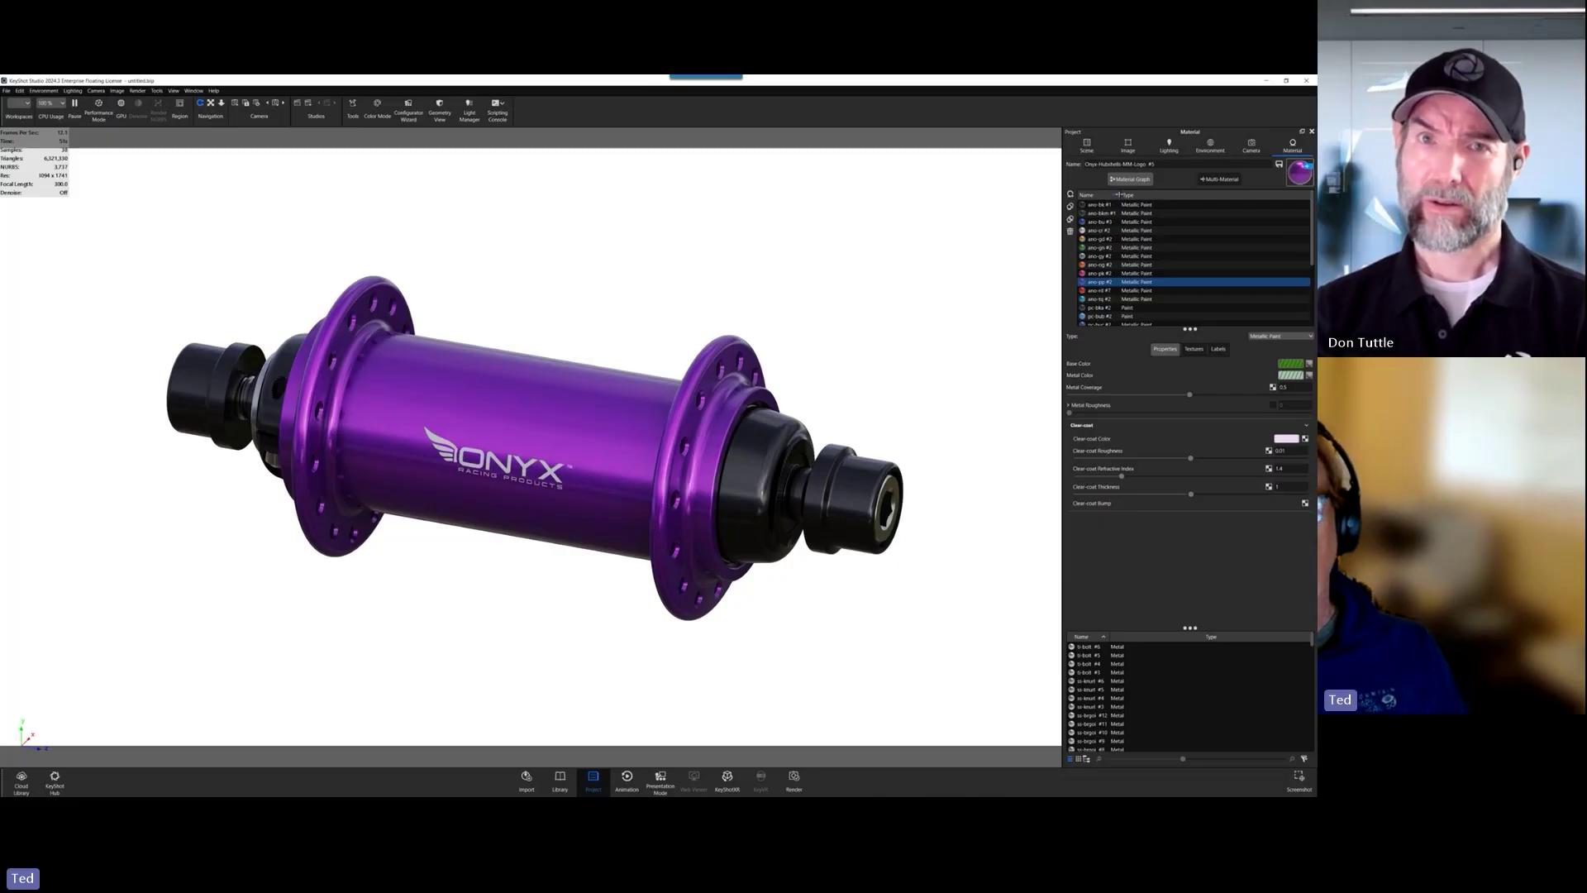
drag(1117, 194, 1145, 196)
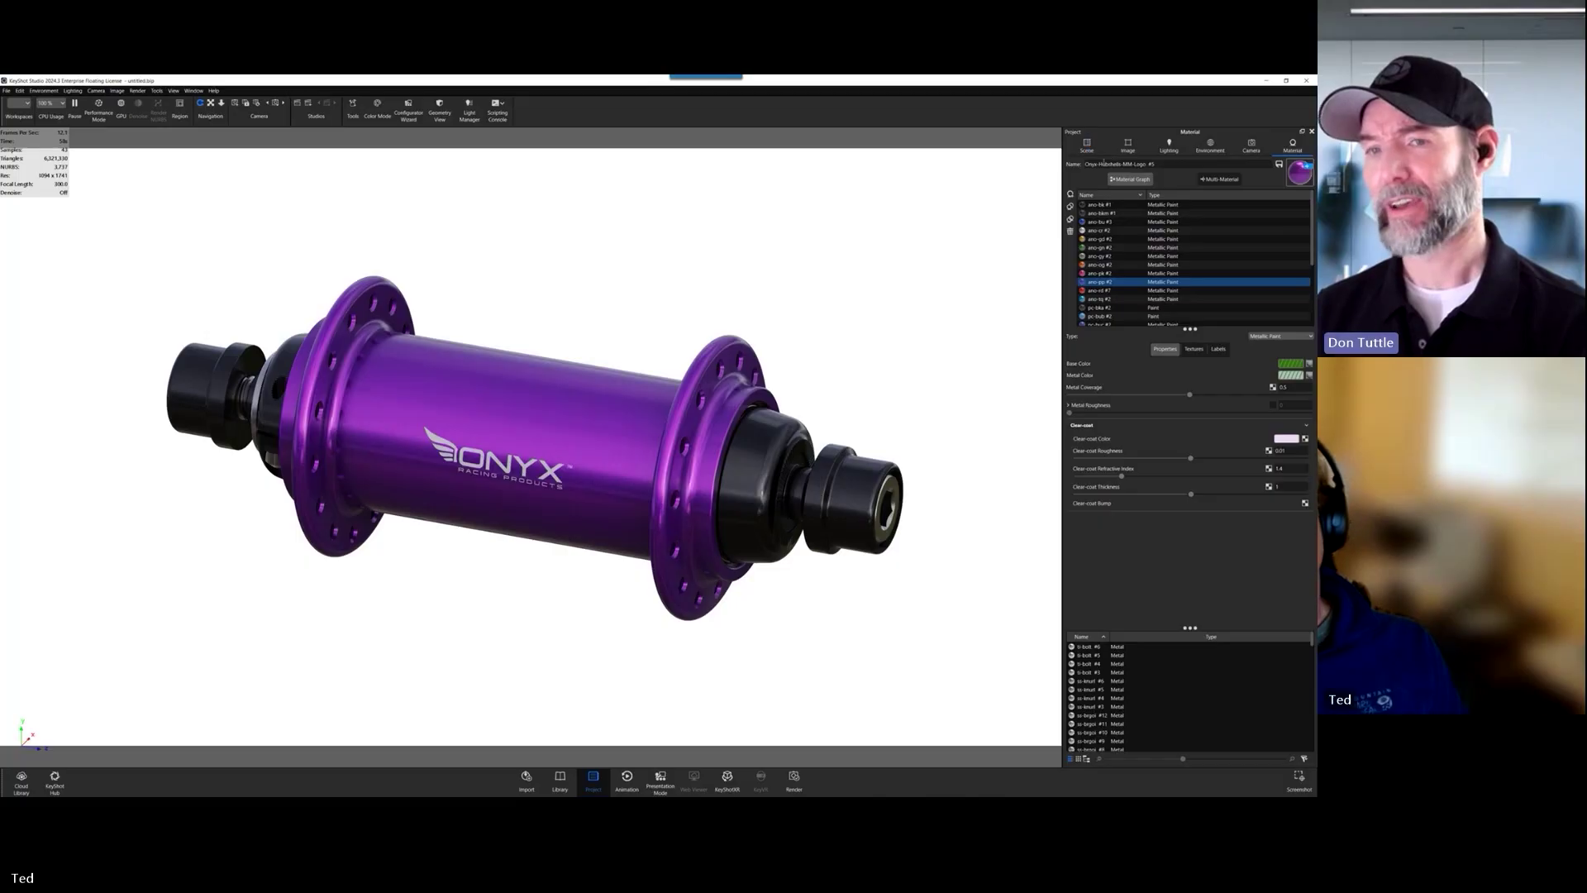
- Return to the scene tree and hide the purple hub shell group to expose the hub's internal components
click(1086, 146)
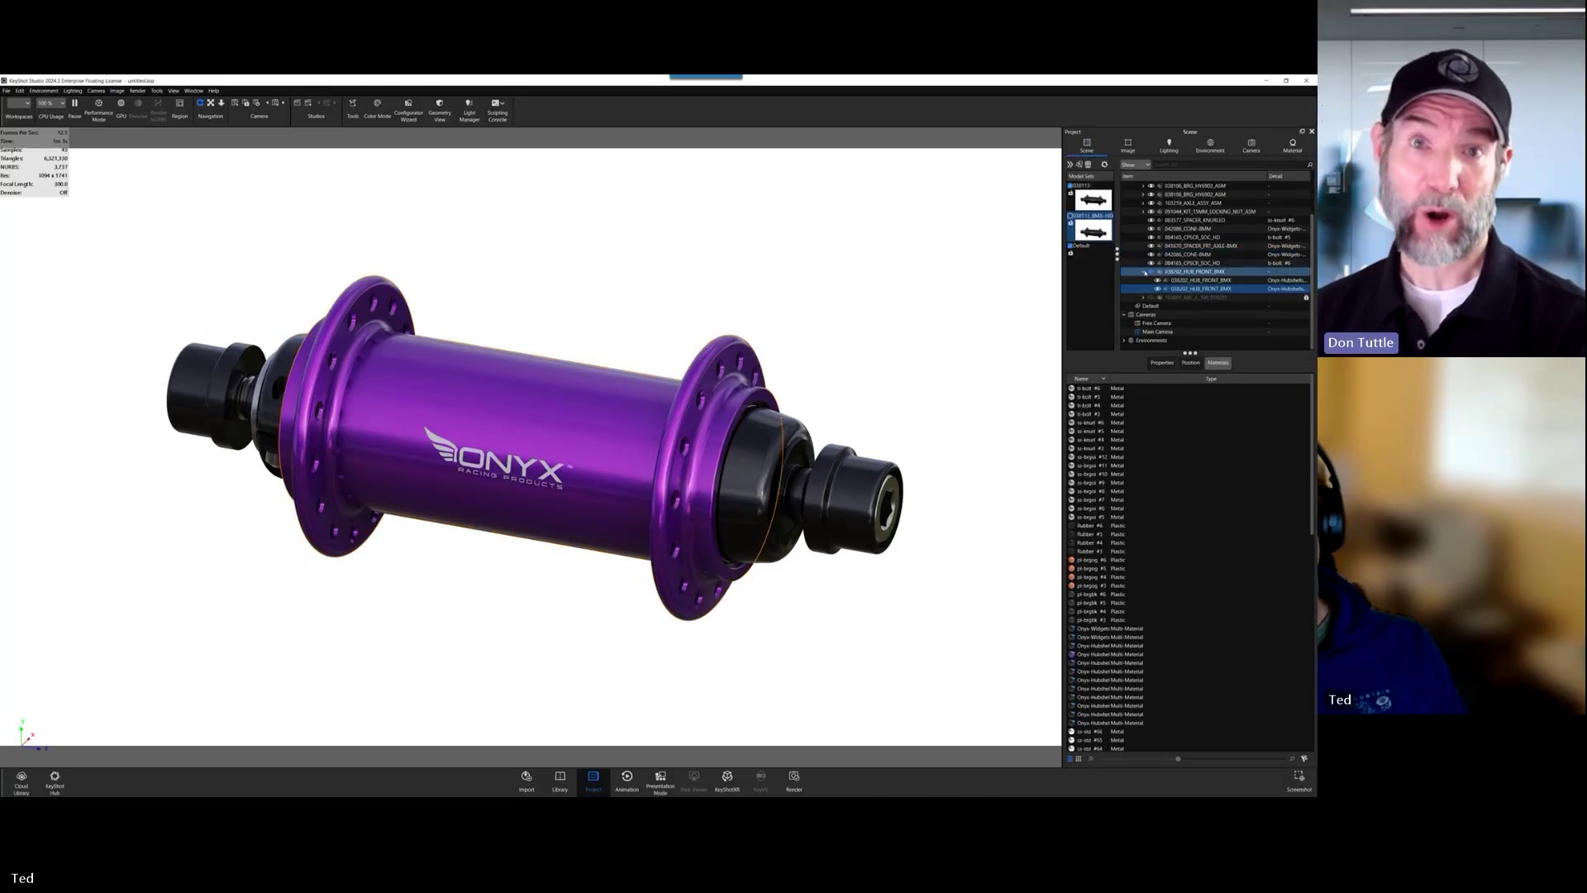
click(1151, 272)
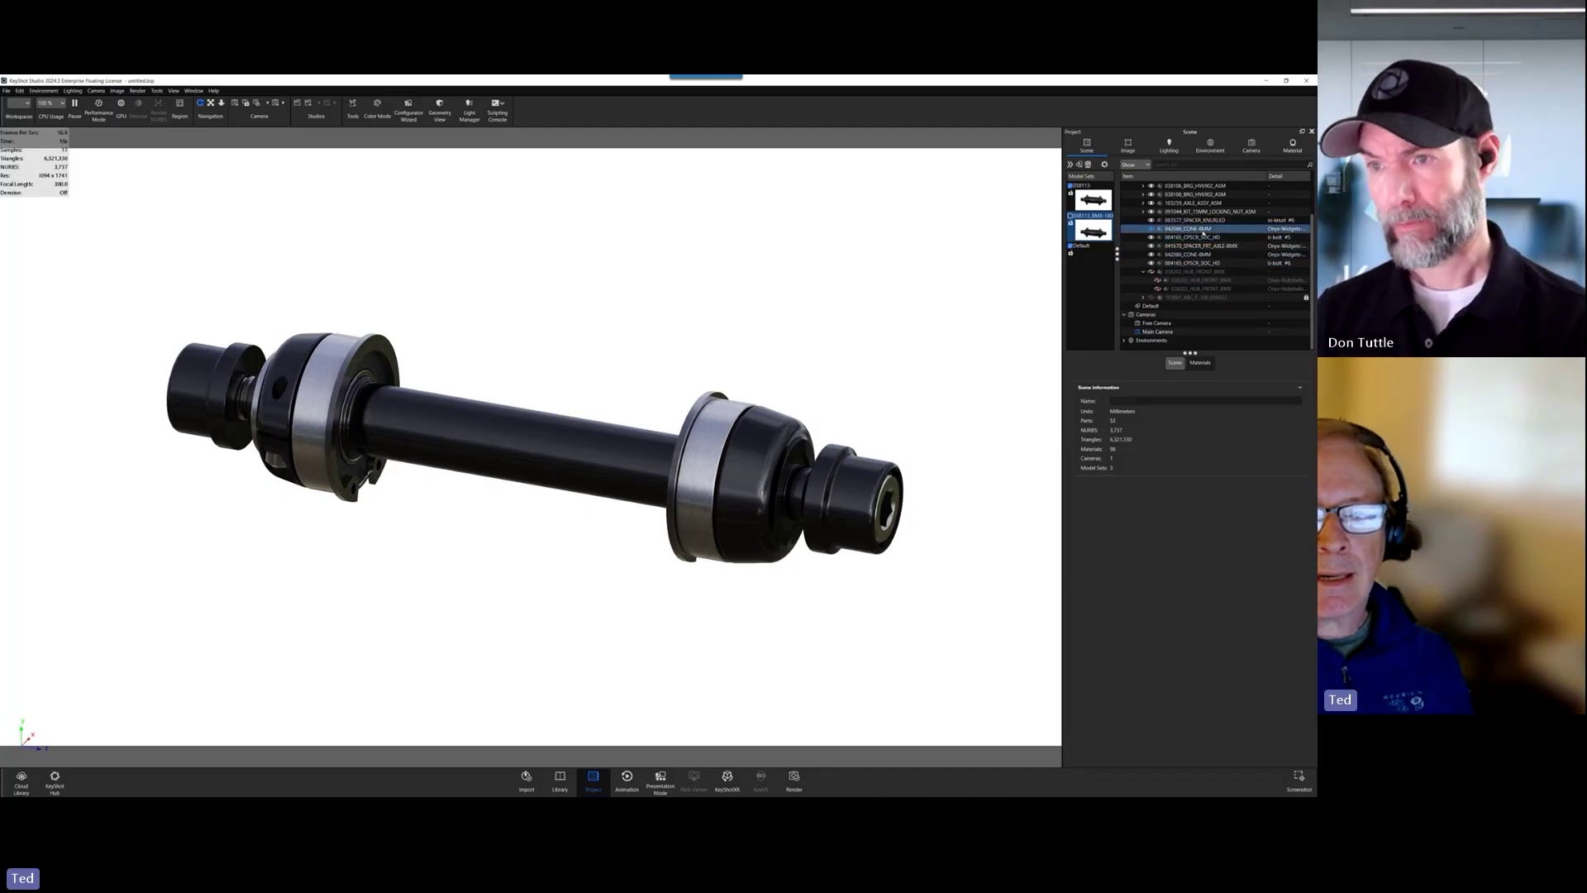
scroll(1203, 235, up, 2)
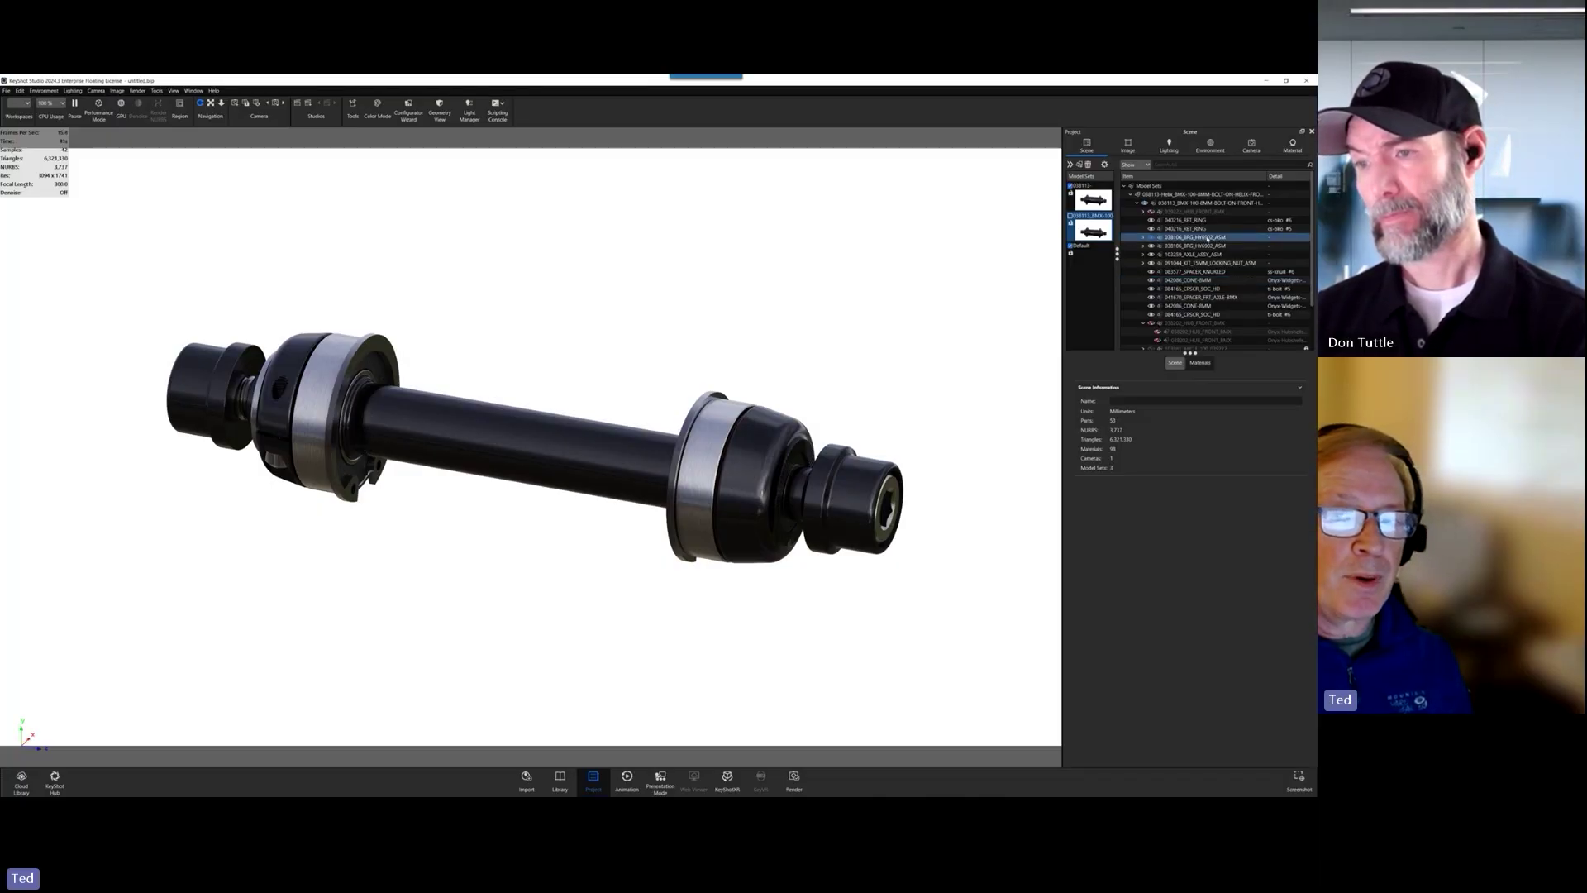
mouse_move(1203, 225)
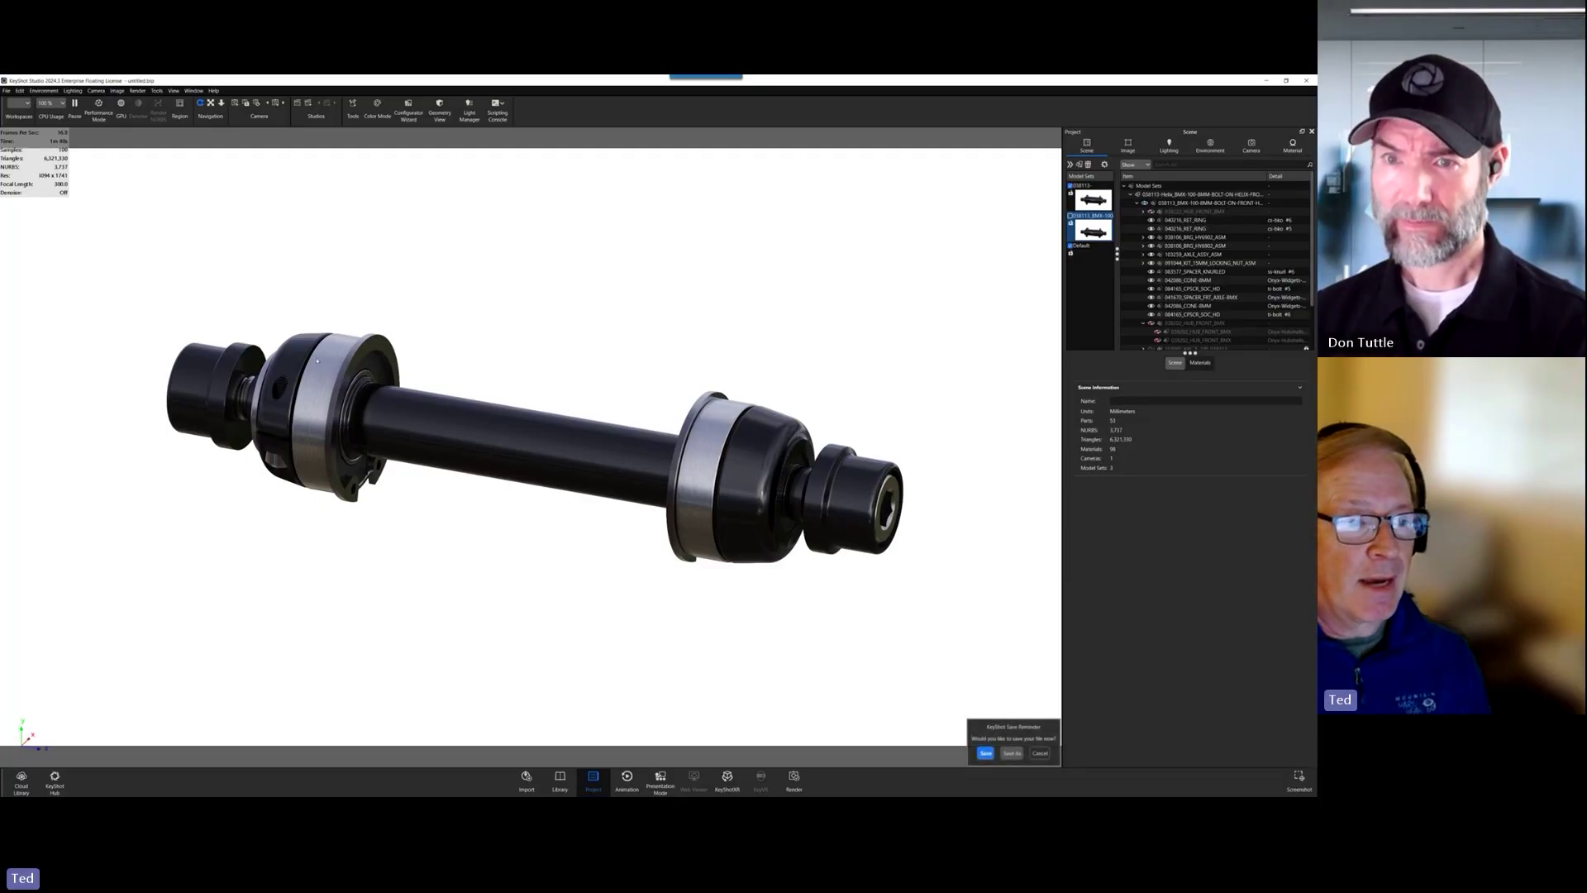
- Expand the axle assembly and temporarily hide the AXLE_FRONT_HUB part before showing it again
click(1161, 263)
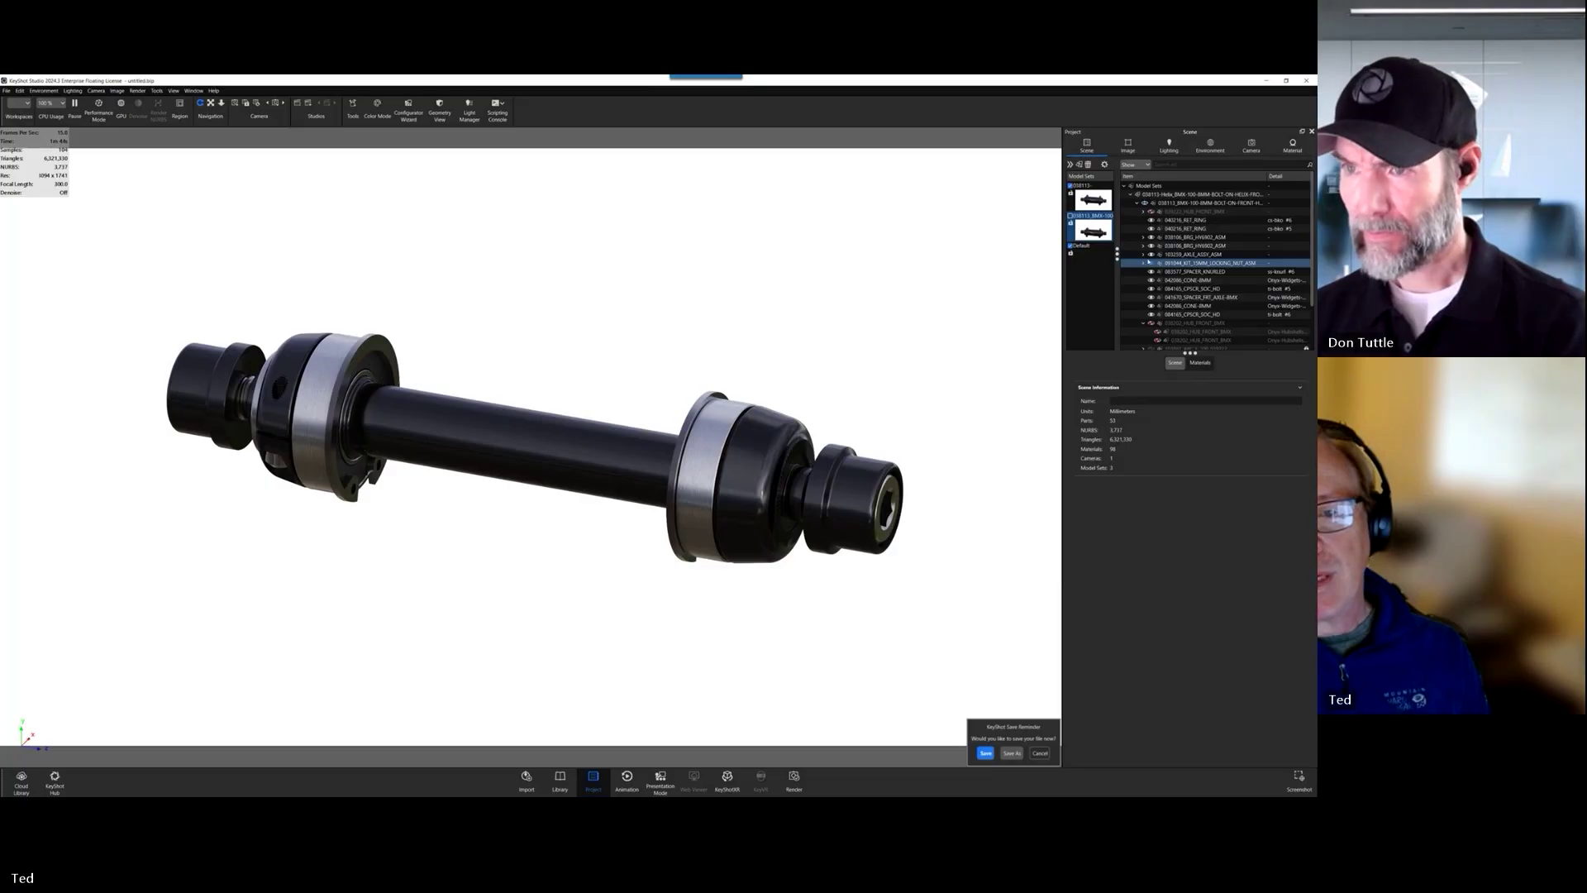
click(1157, 255)
click(1144, 254)
click(1162, 264)
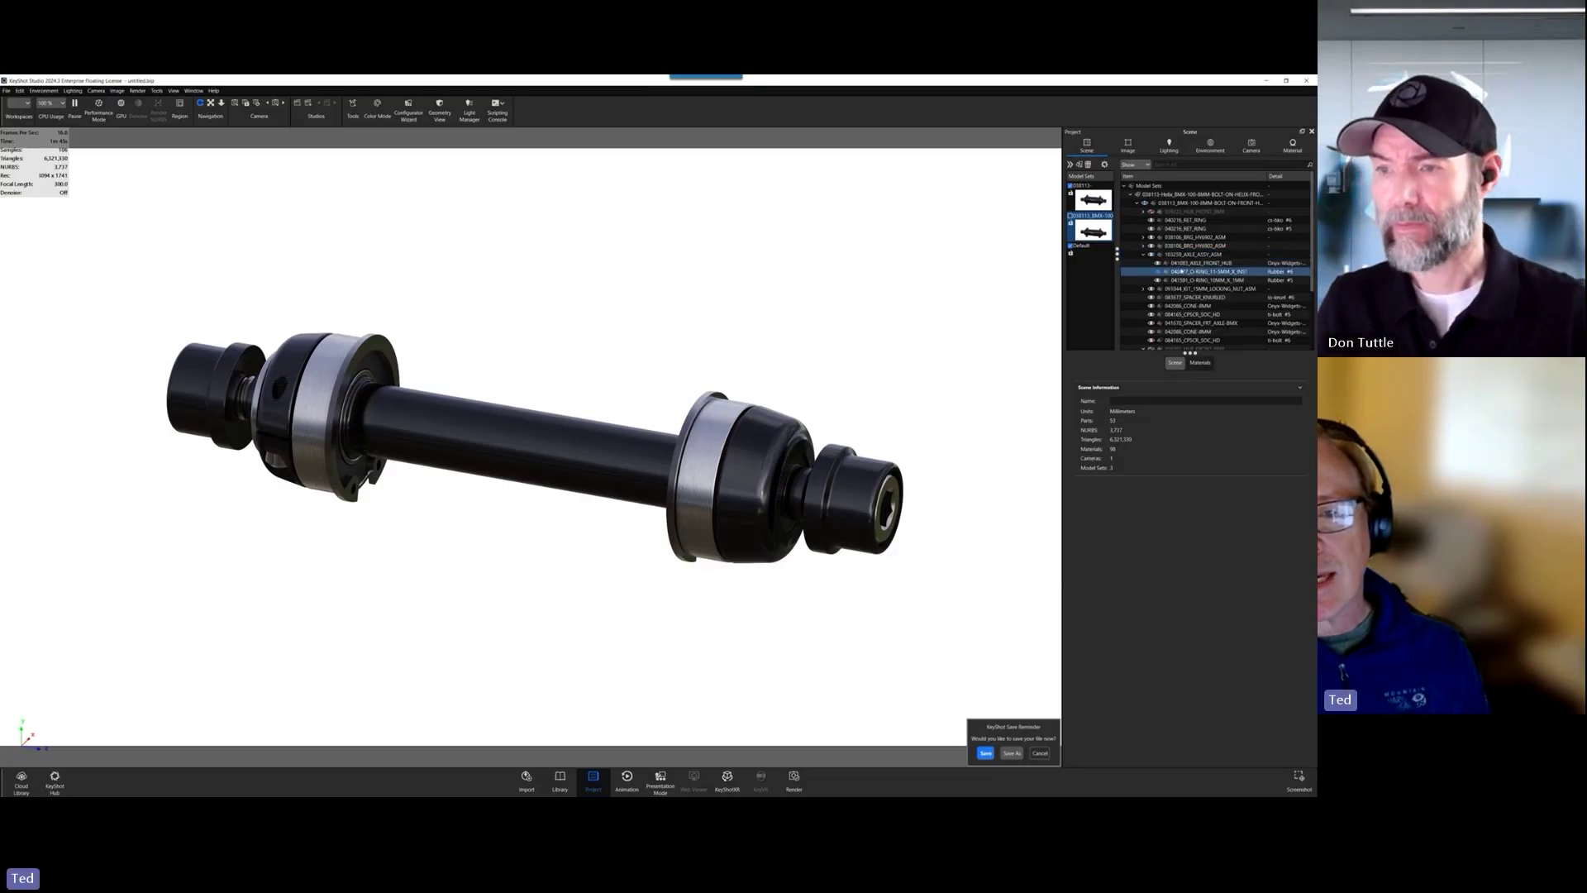
click(1158, 264)
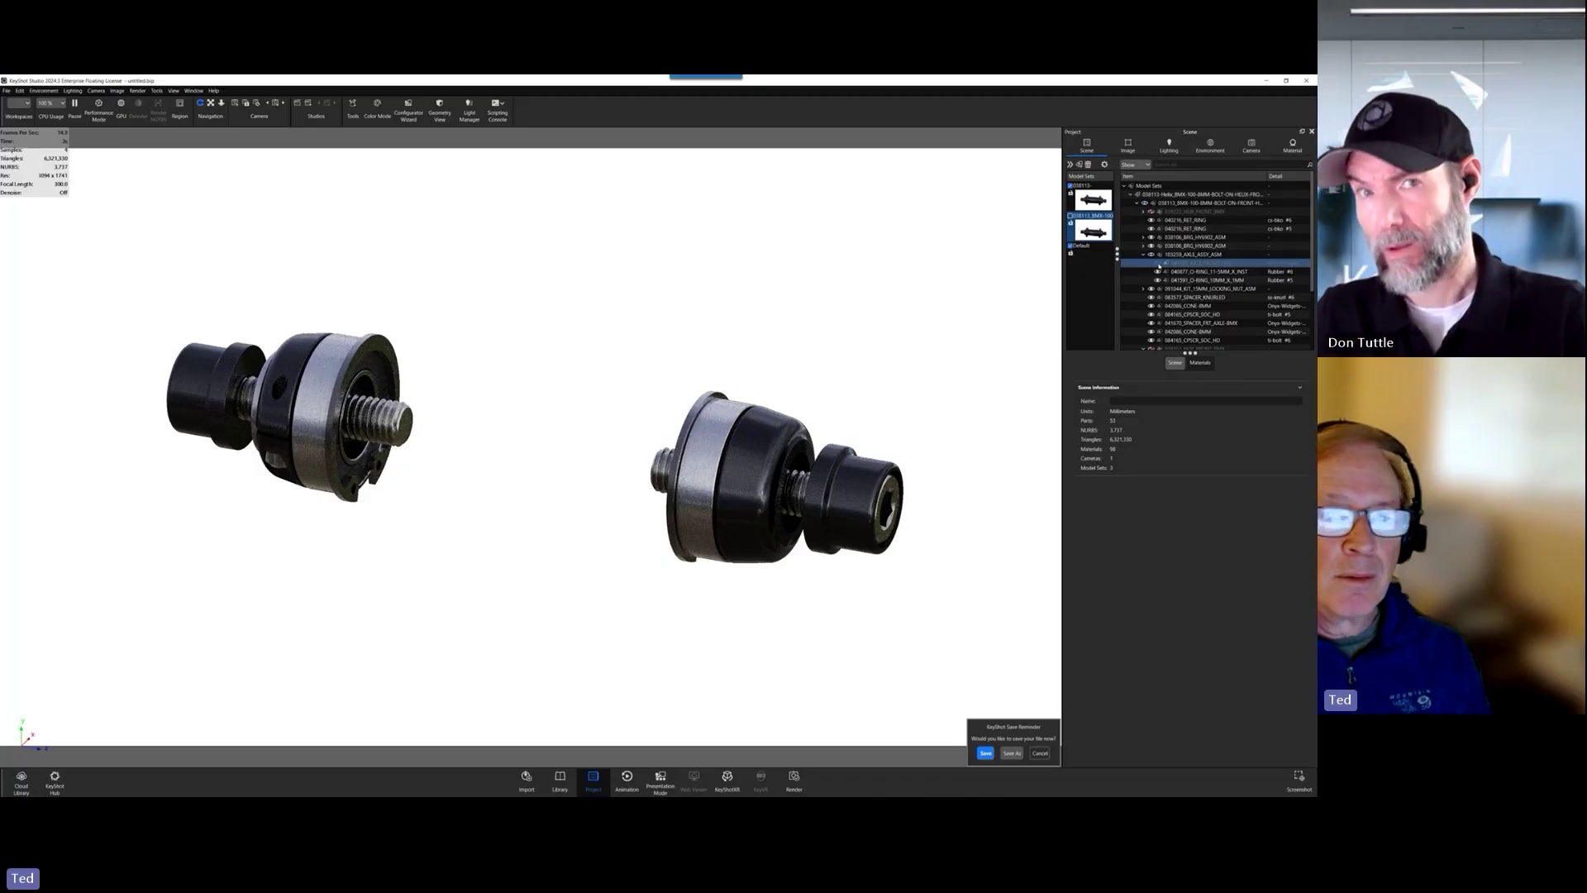
click(1158, 263)
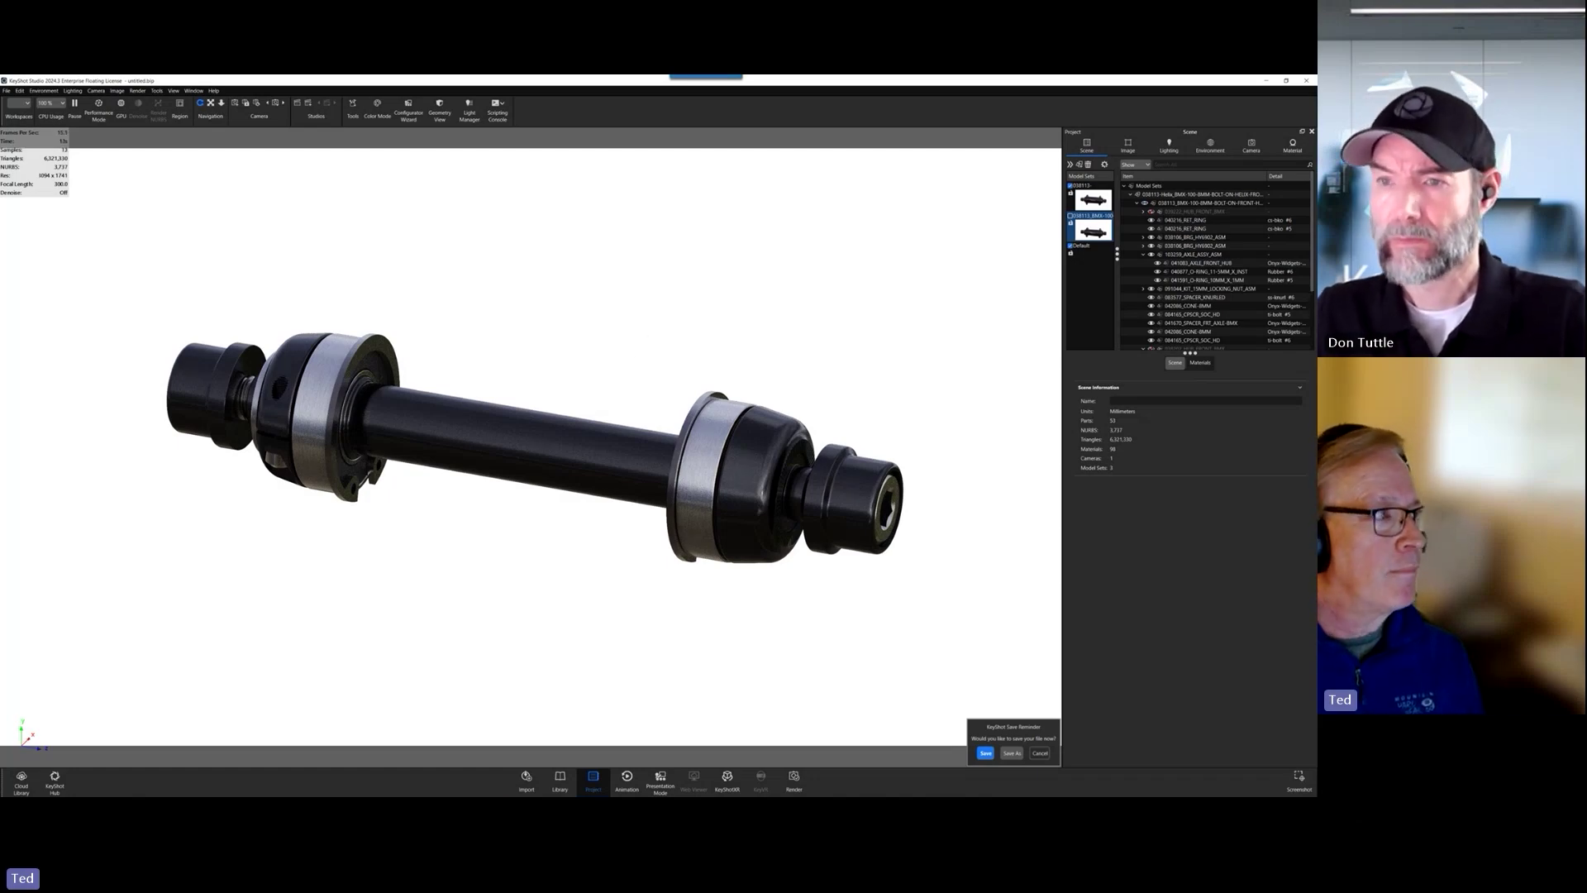
- Switch to the web browser, move its window into view, and open the BMX hubs category on the Onyx Racing Products site
key(alt+Tab)
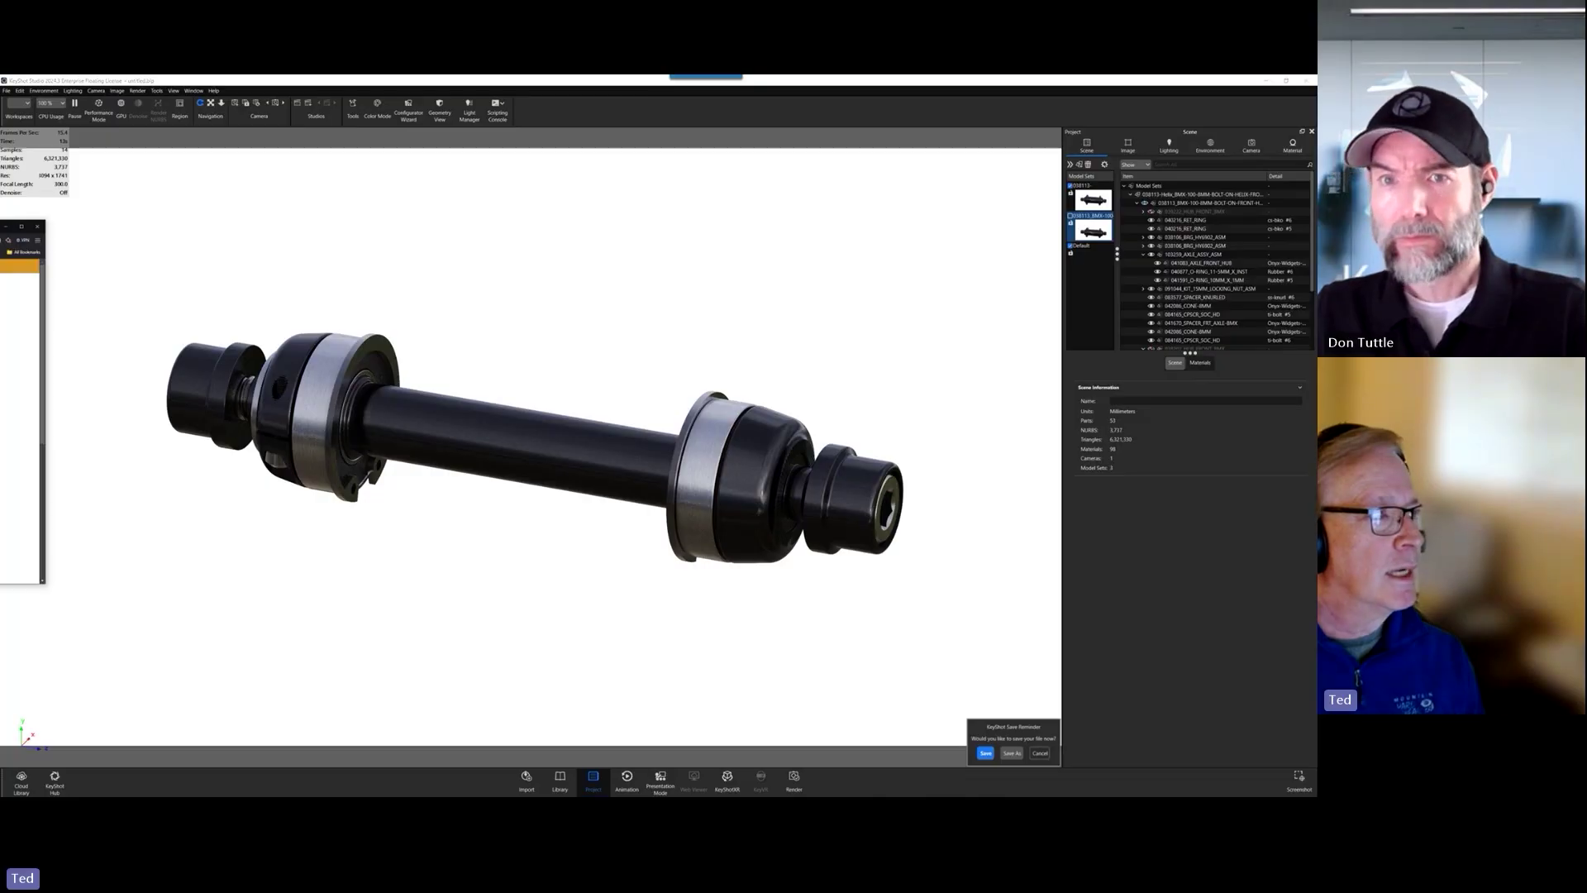
drag(0, 224, 654, 165)
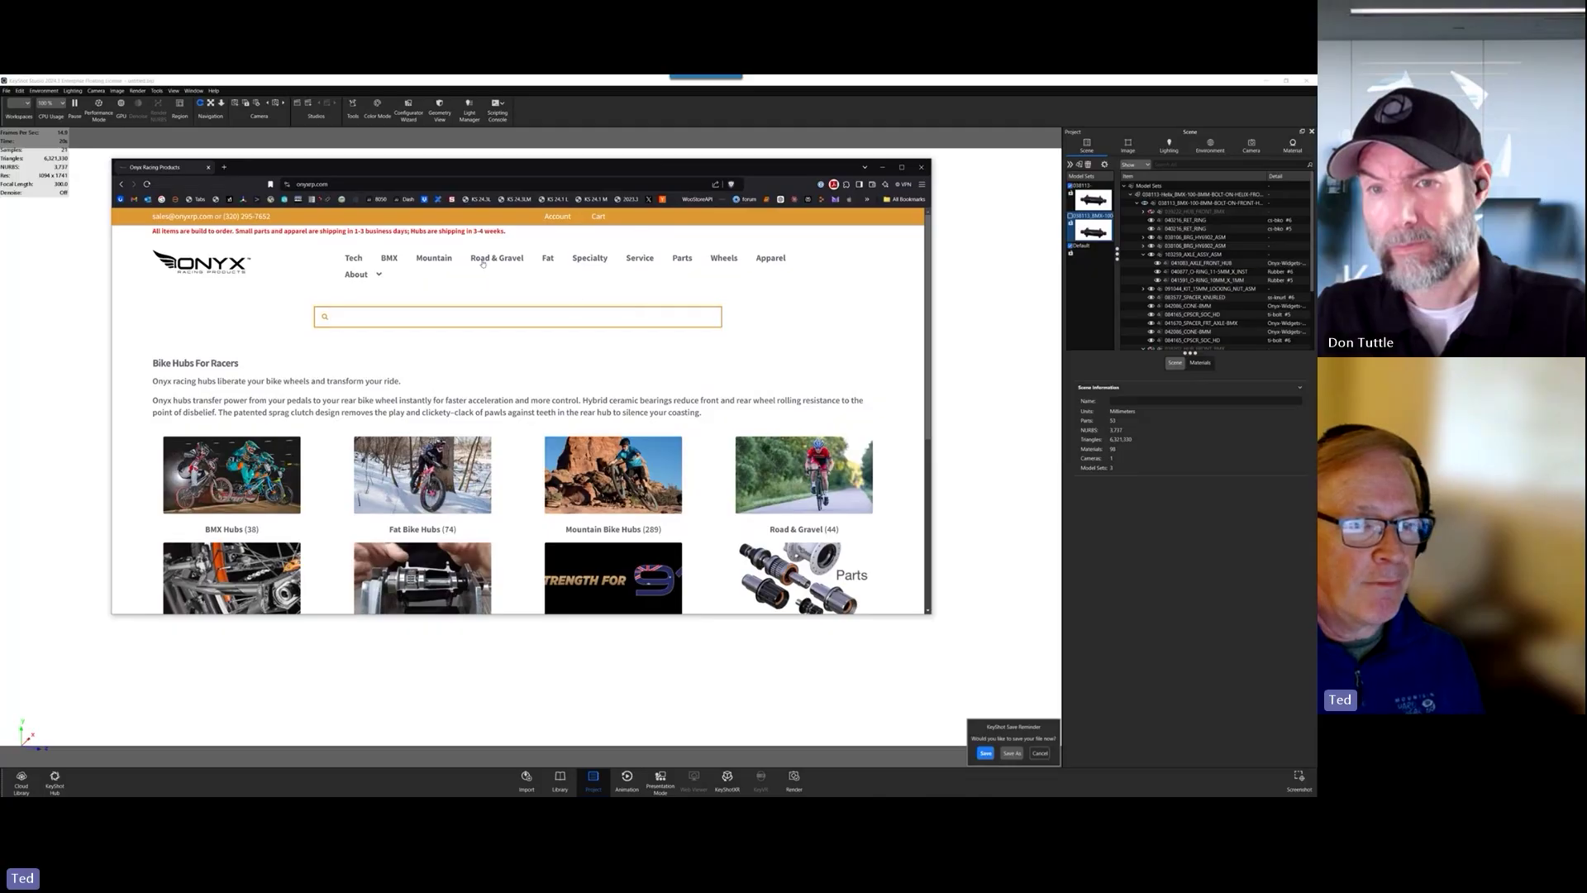
click(388, 257)
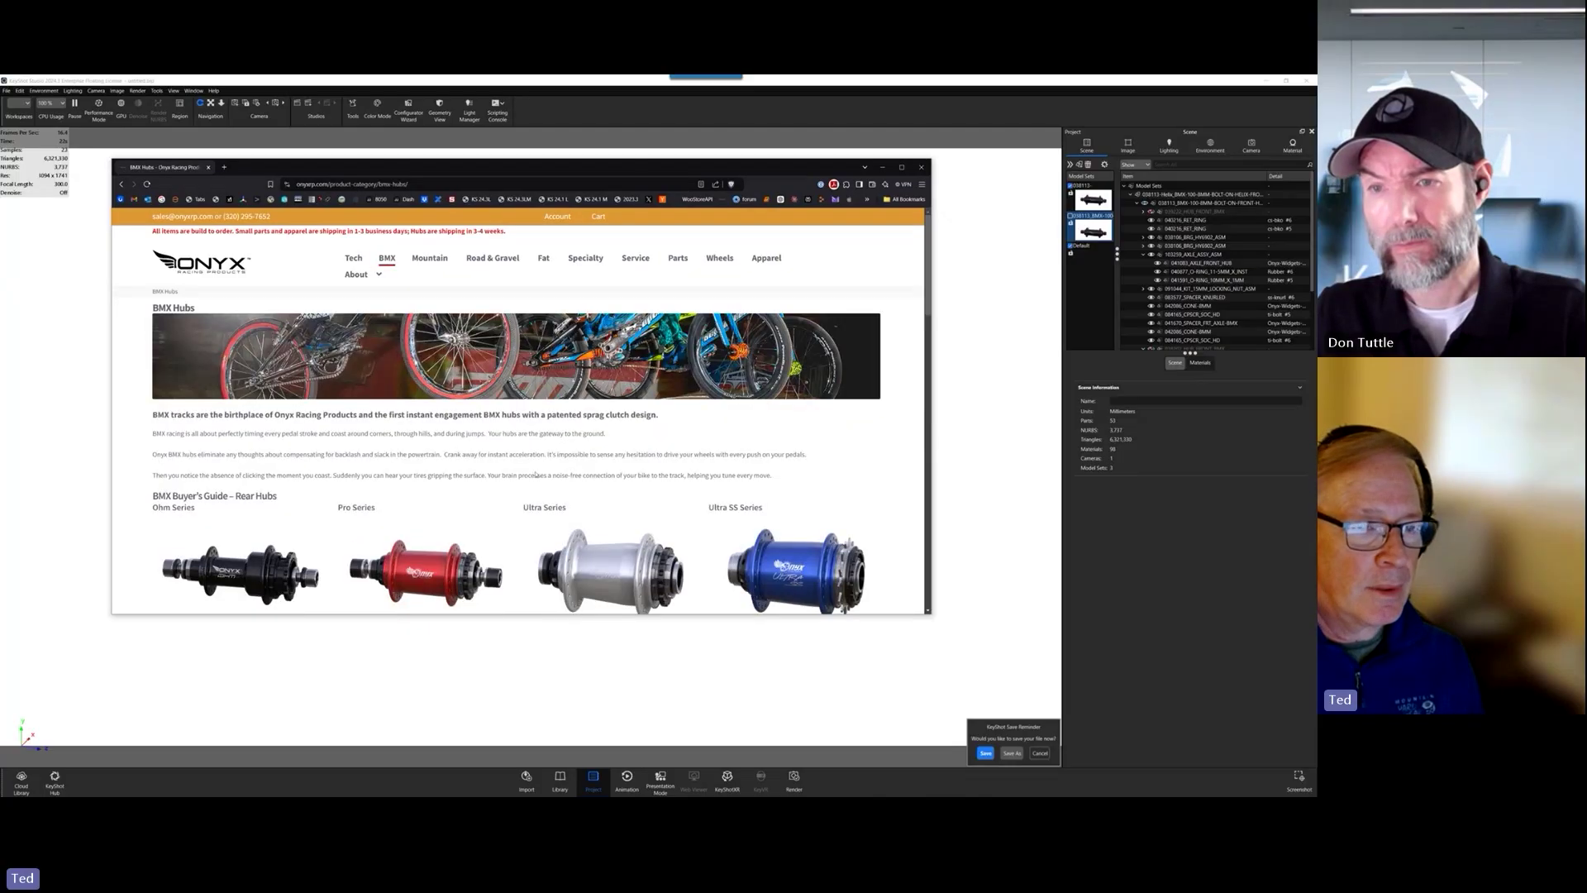
- Filter the BMX hubs to front hubs, open the Onyx BMX 100/8mm Bolt-on Front Hub page, and enlarge the browser window
scroll(435, 361, down, 5)
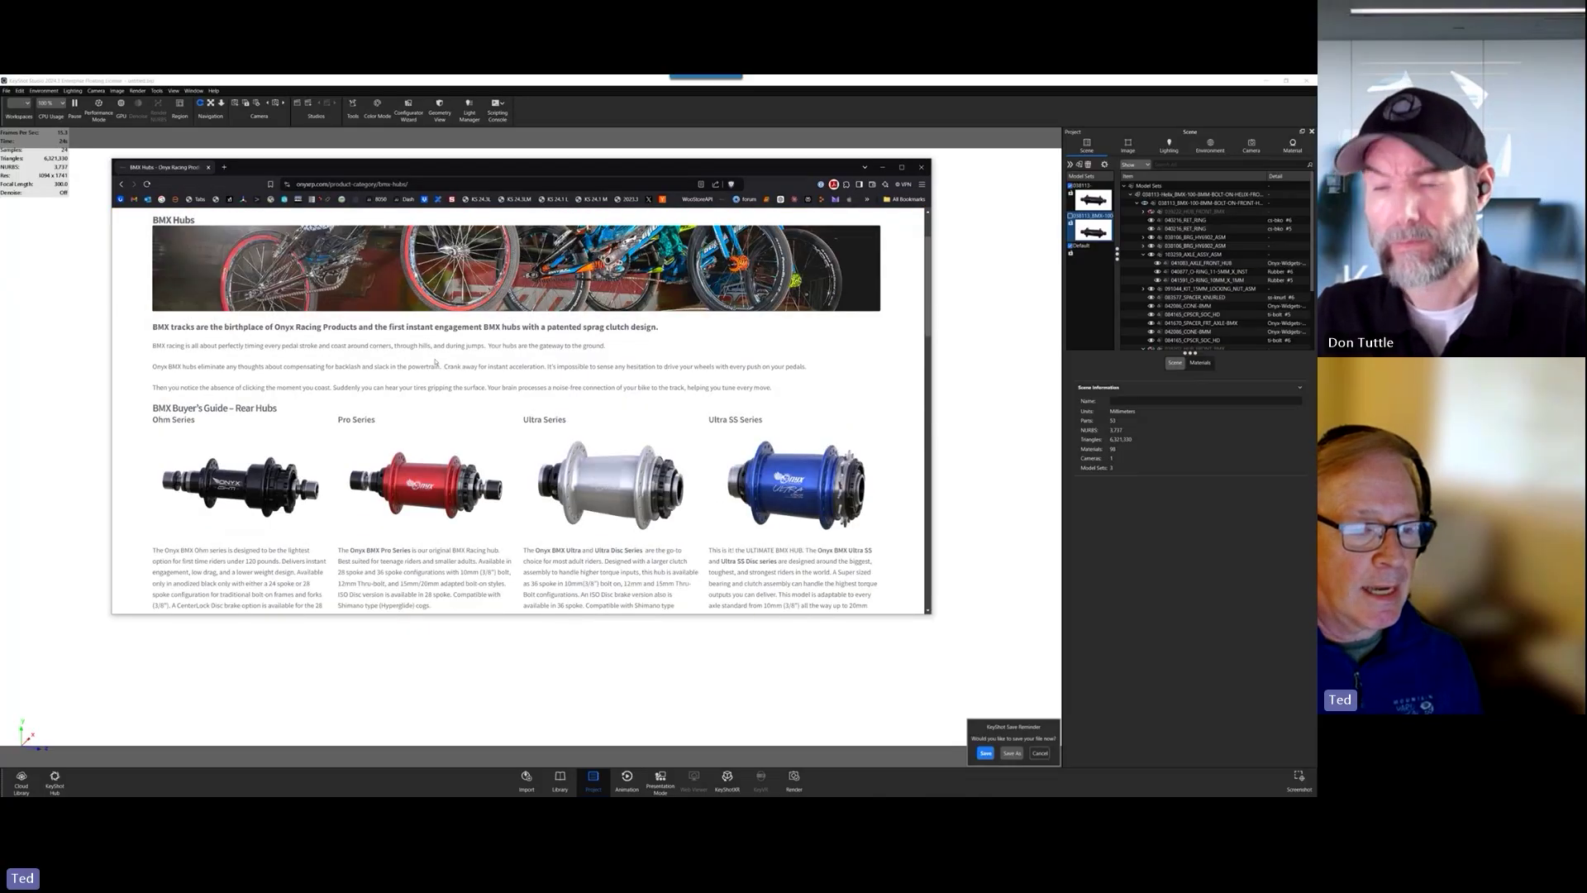
scroll(436, 361, down, 1)
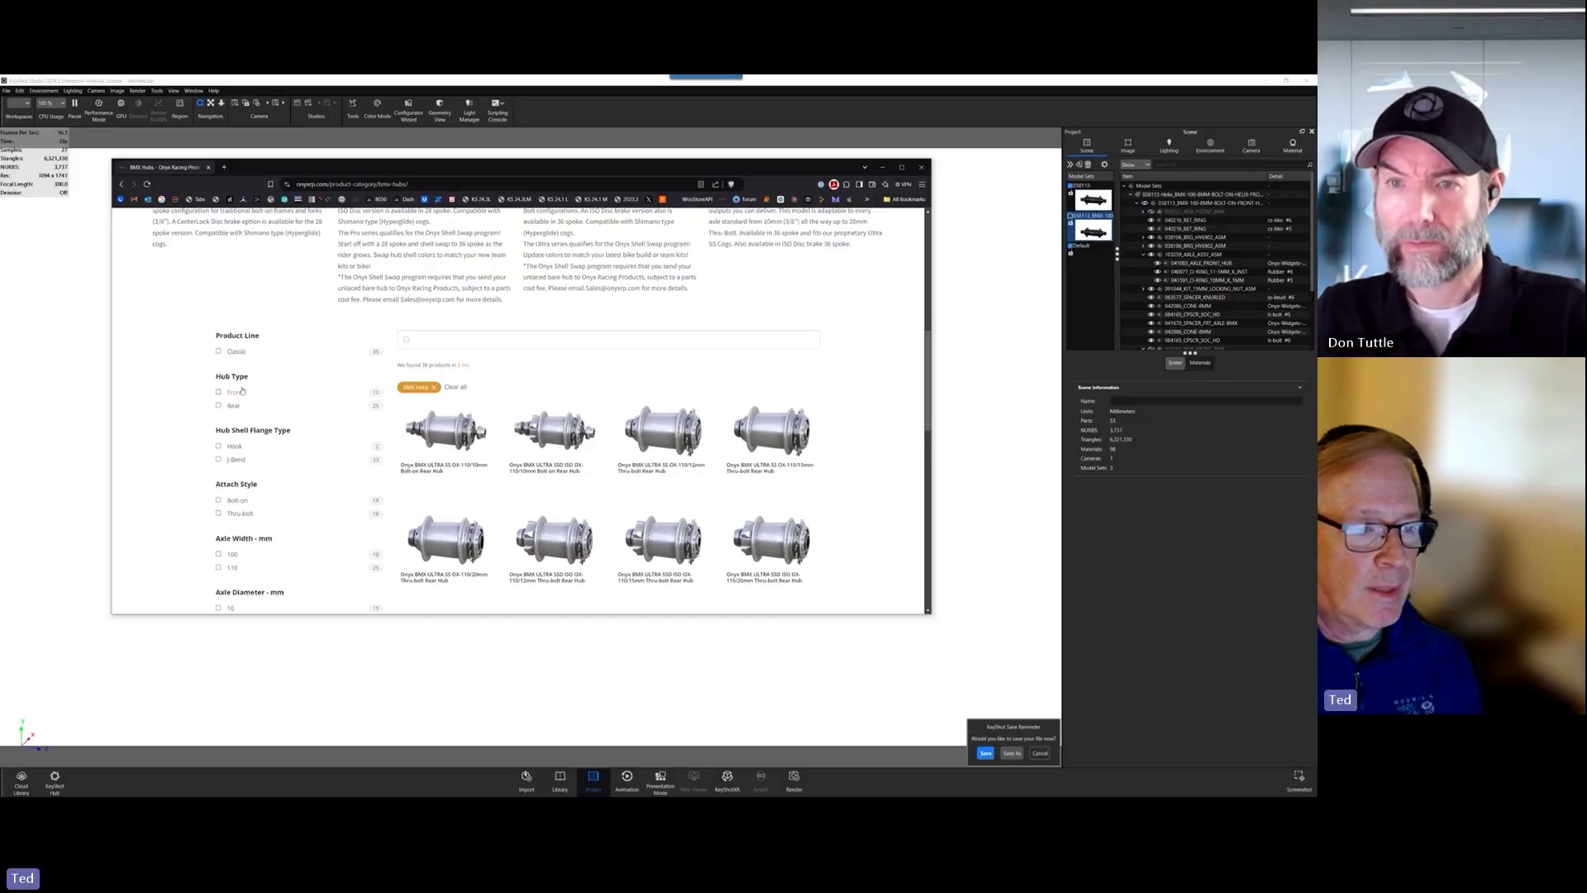
click(242, 391)
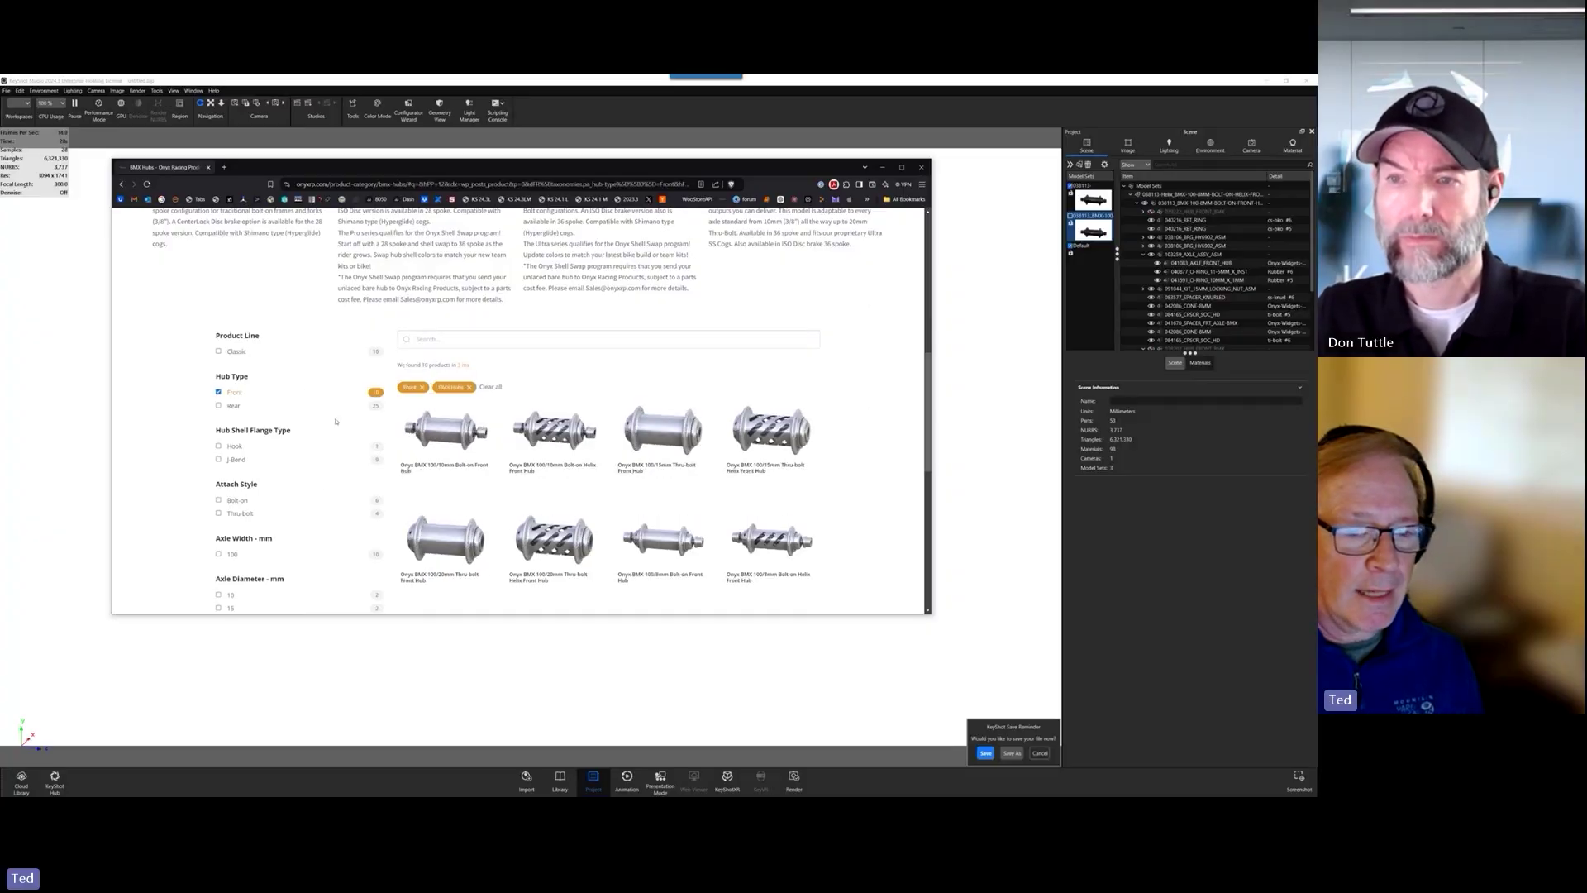
click(676, 539)
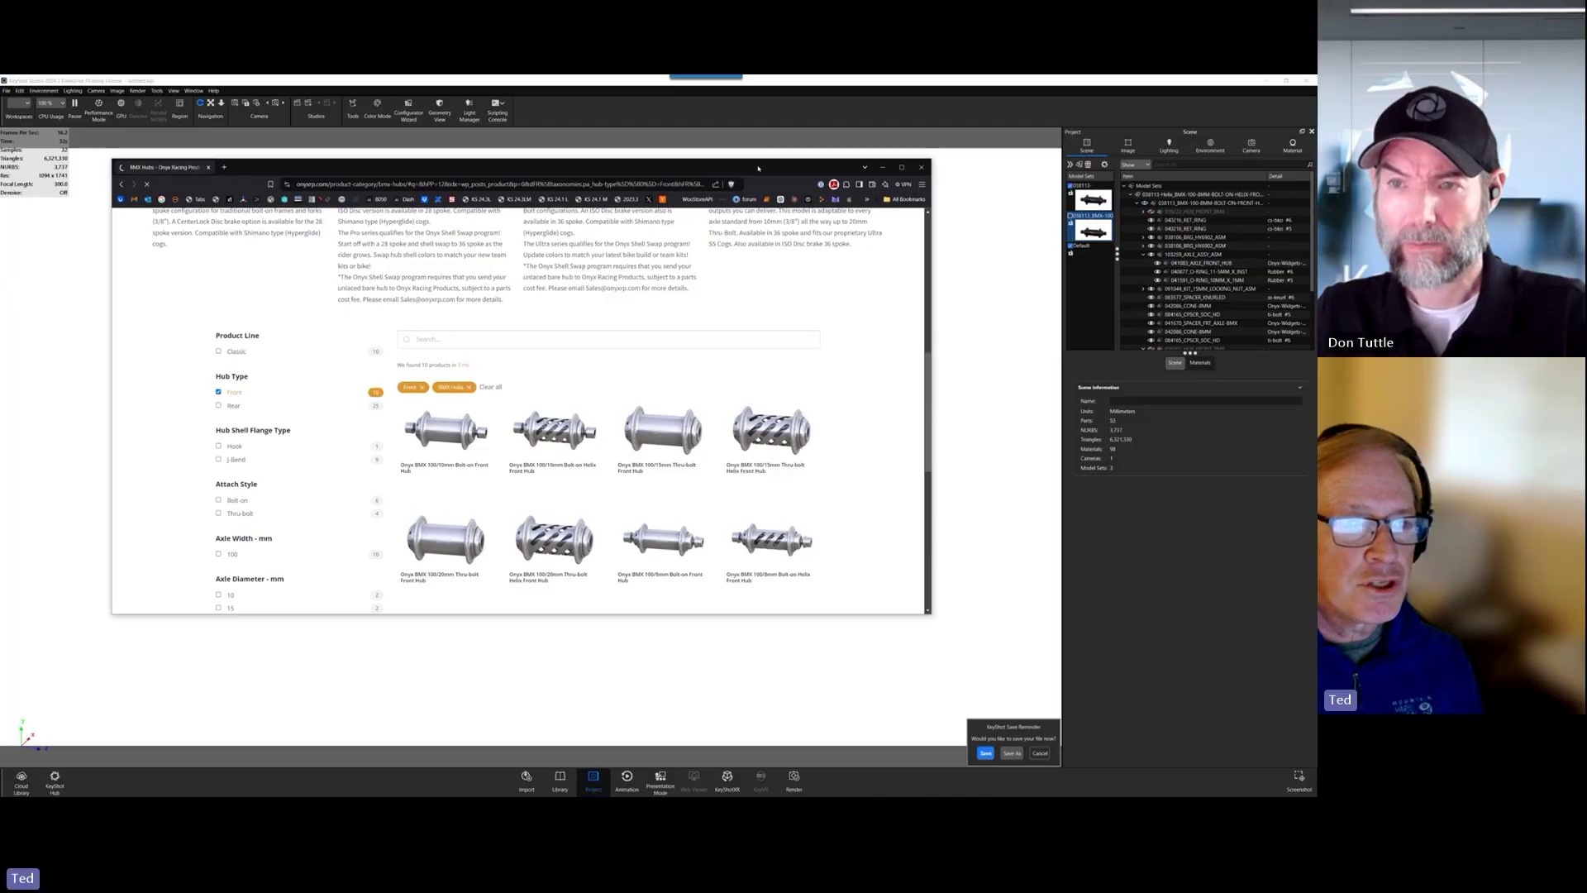
drag(758, 168, 748, 98)
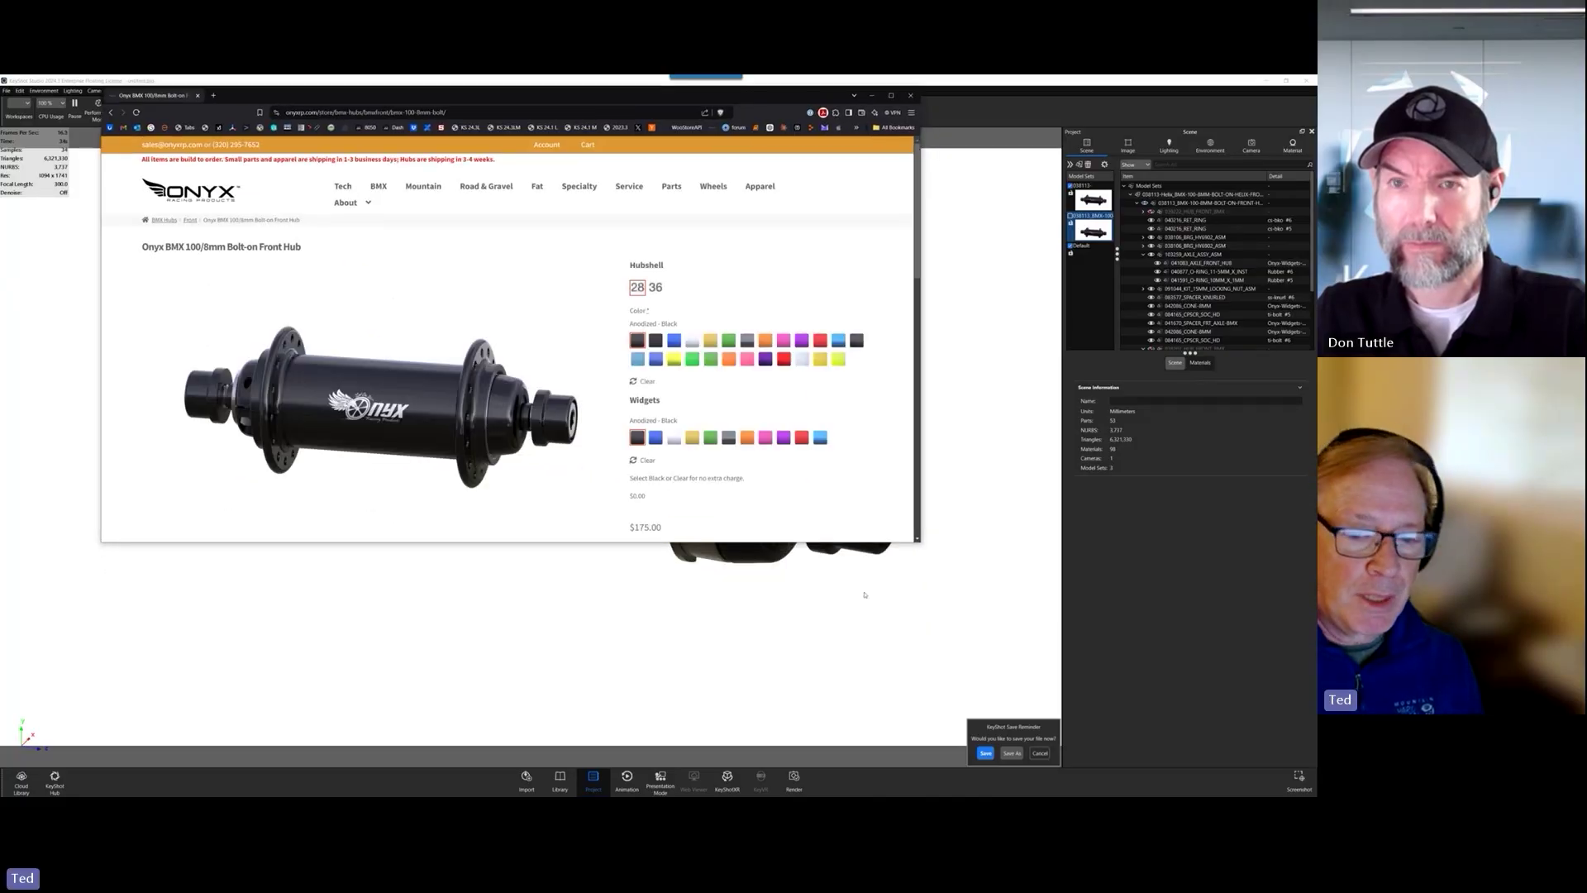
drag(919, 544, 906, 710)
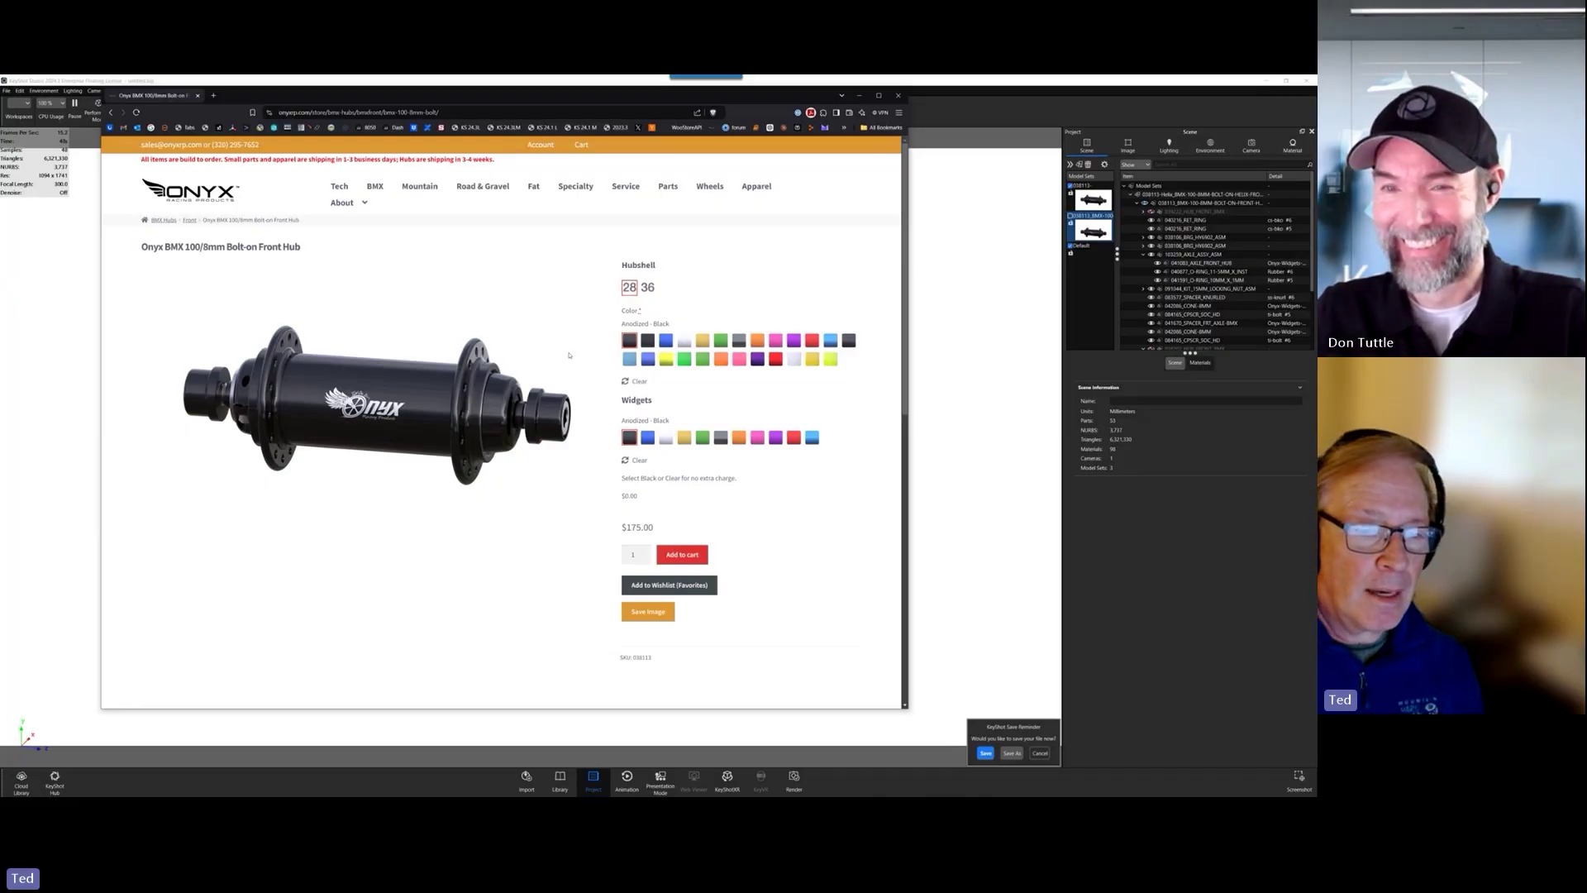
- Choose the 36 hubshell option, preview several anodized shell colors, and set the shell to Powder Coat - Green, Hi-Vis
click(648, 288)
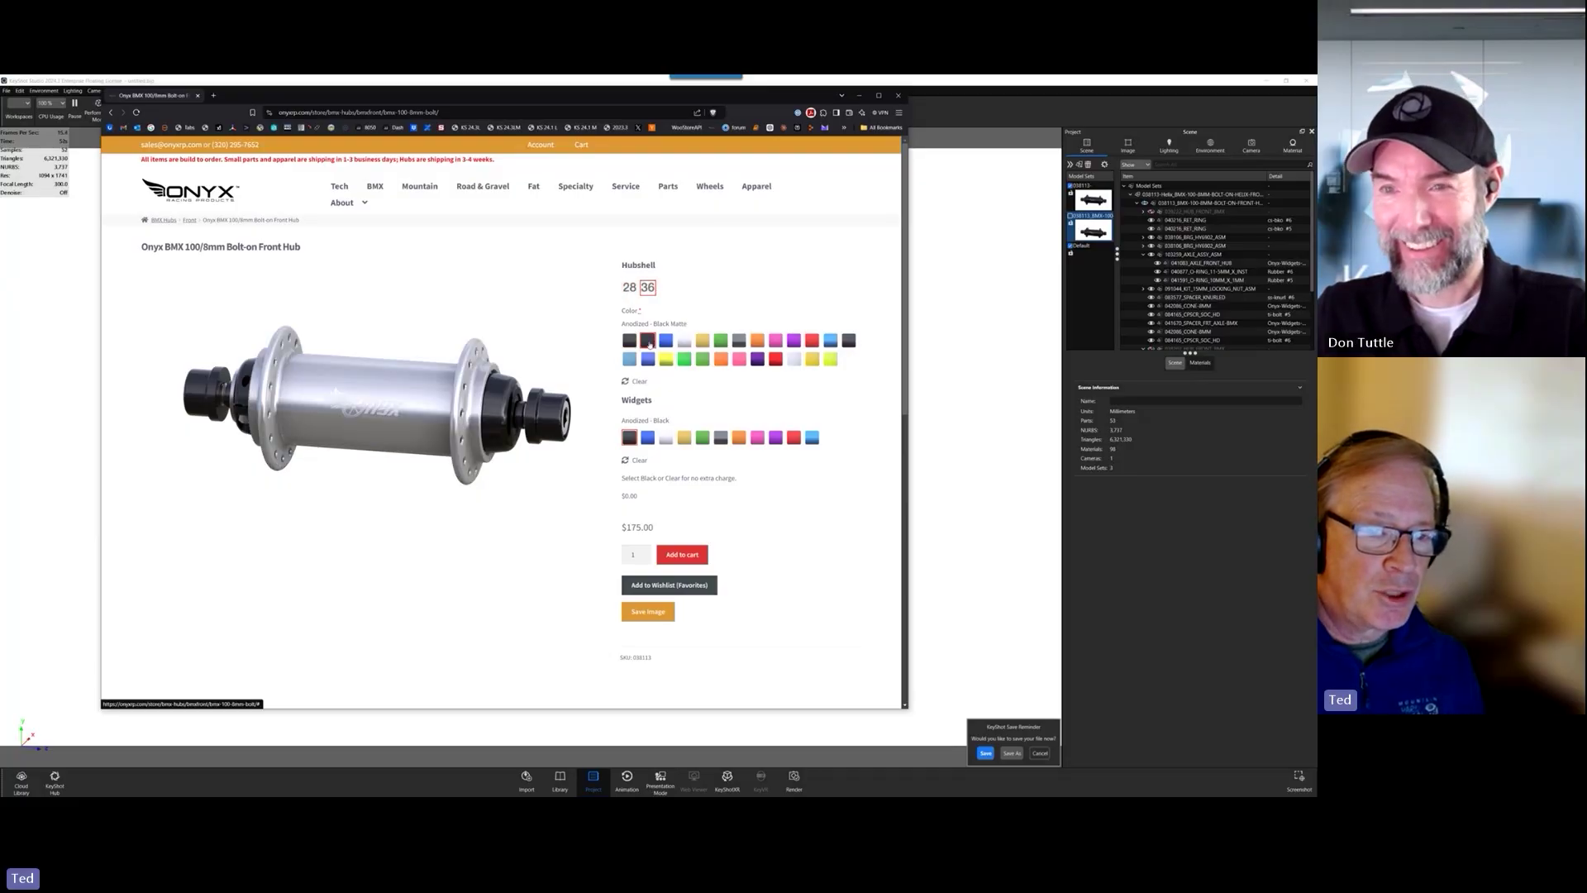
click(666, 340)
click(683, 340)
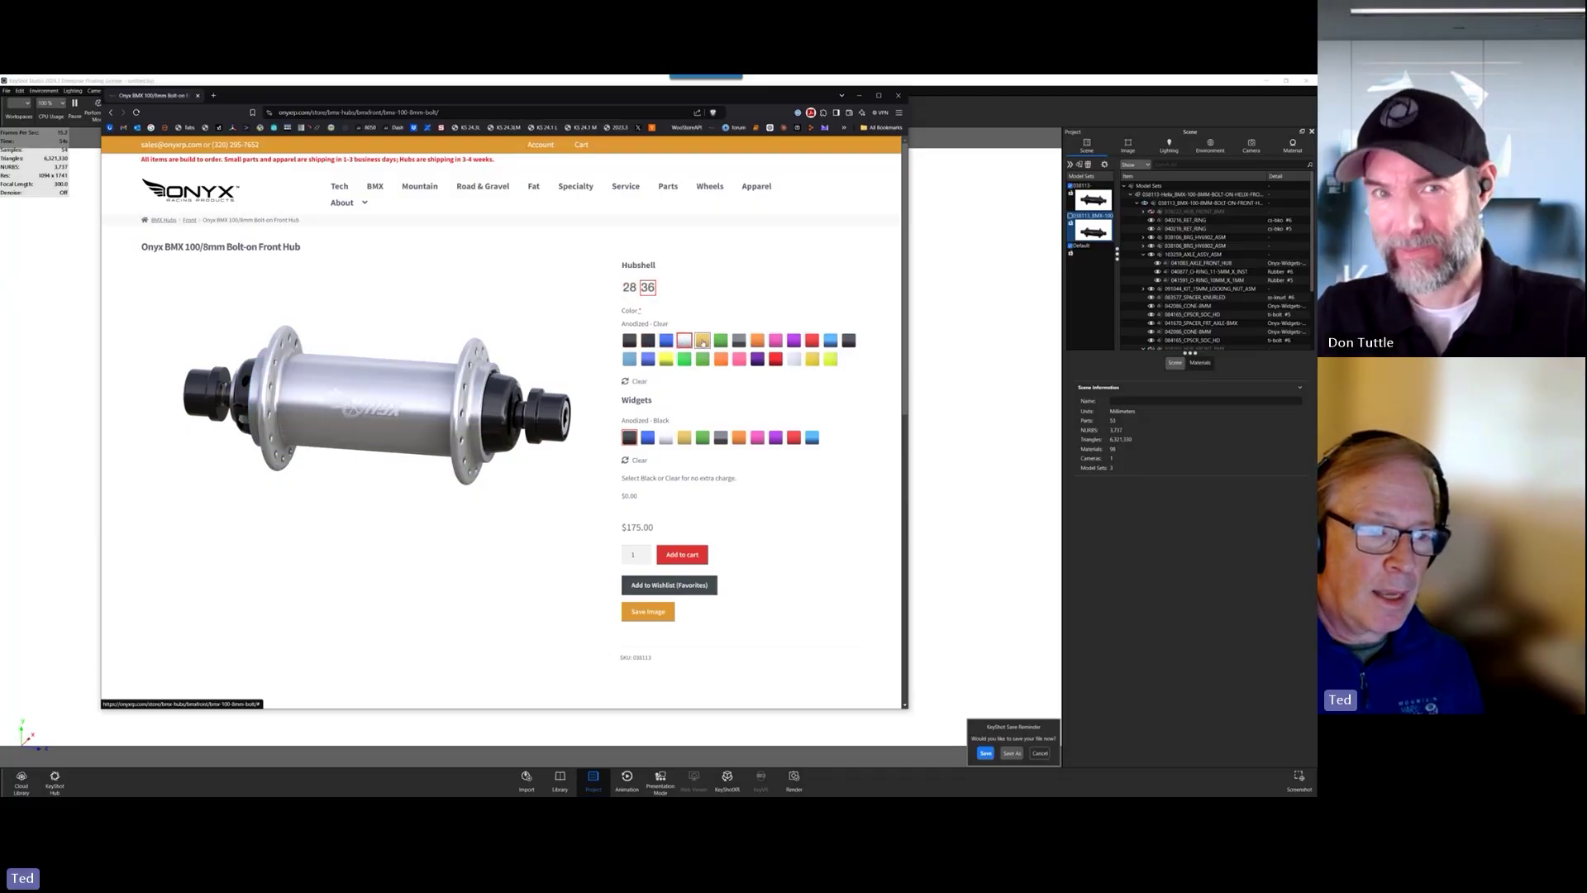
click(702, 340)
click(720, 341)
click(703, 359)
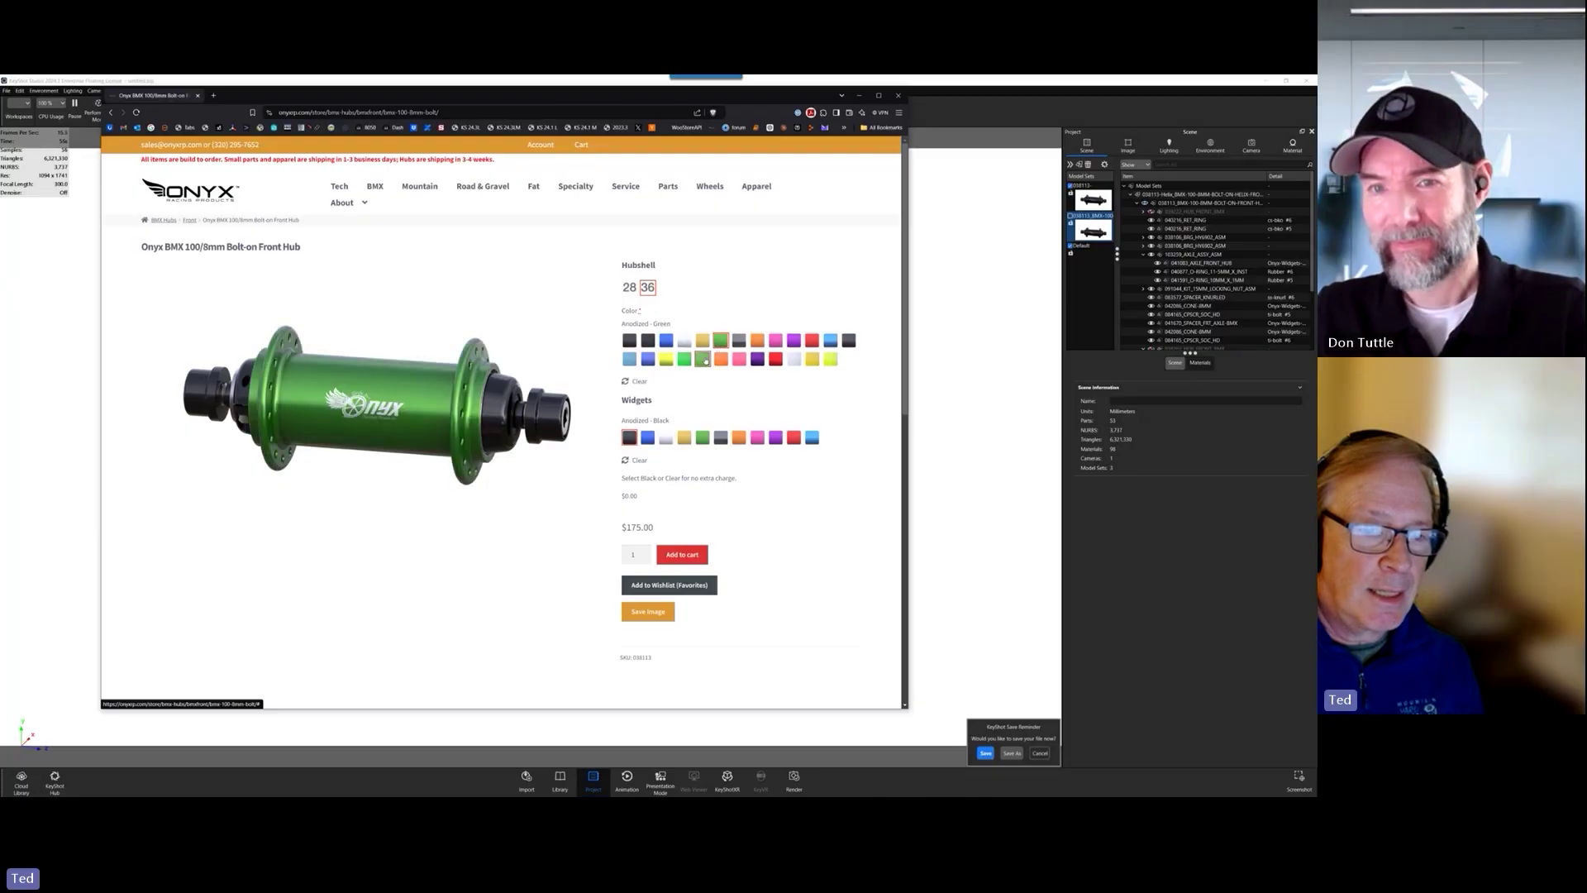
click(686, 360)
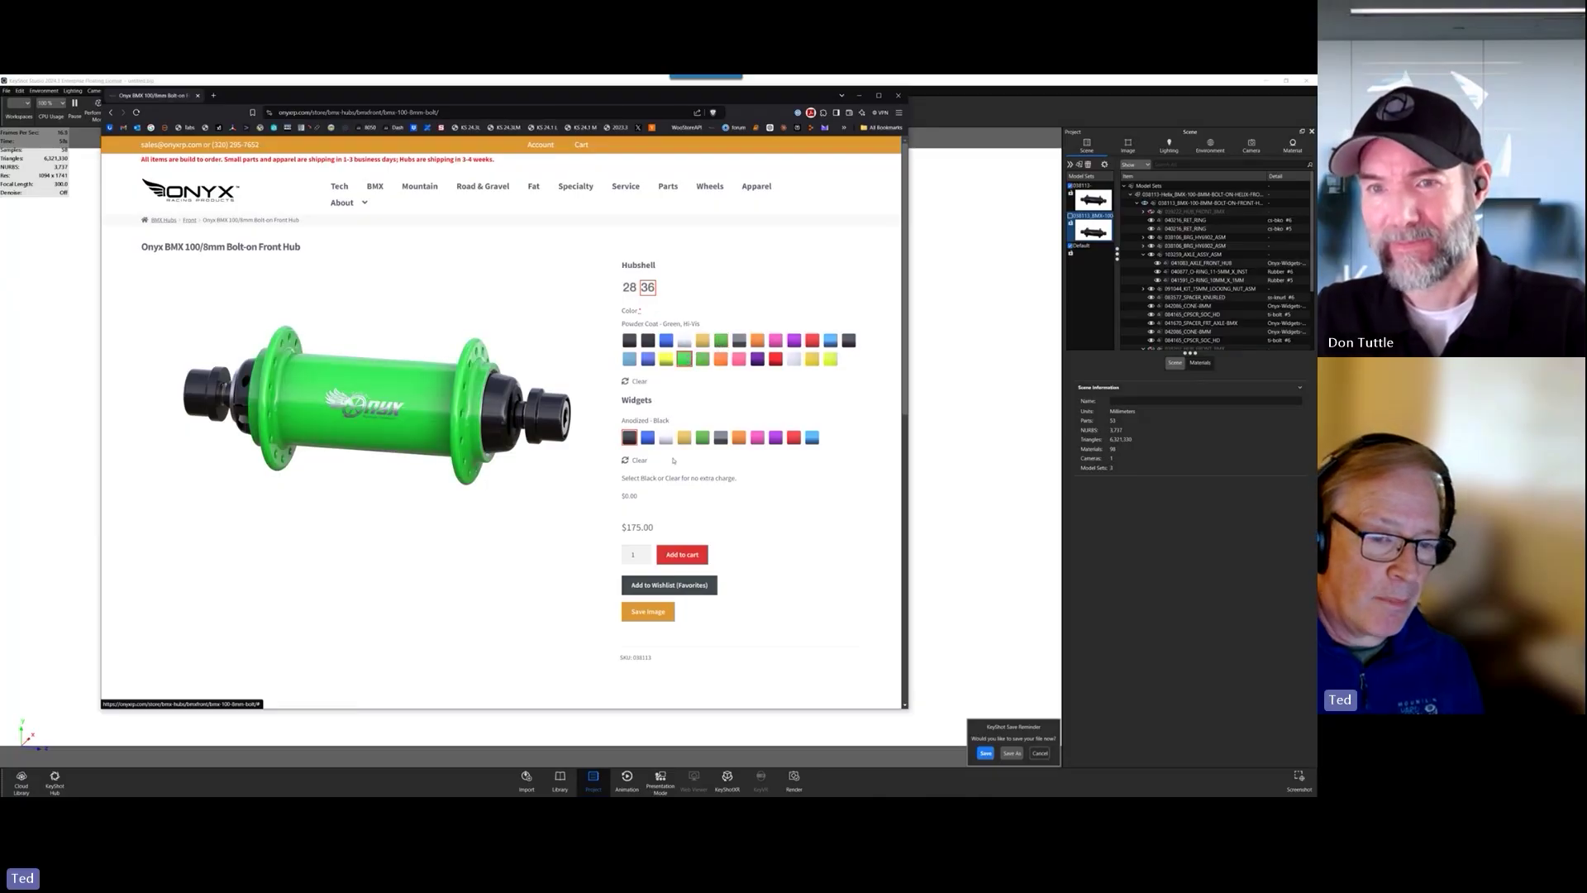
- Preview several anodized colors for the hub's widgets and set them to Anodized - Purple
click(666, 437)
click(702, 437)
click(721, 437)
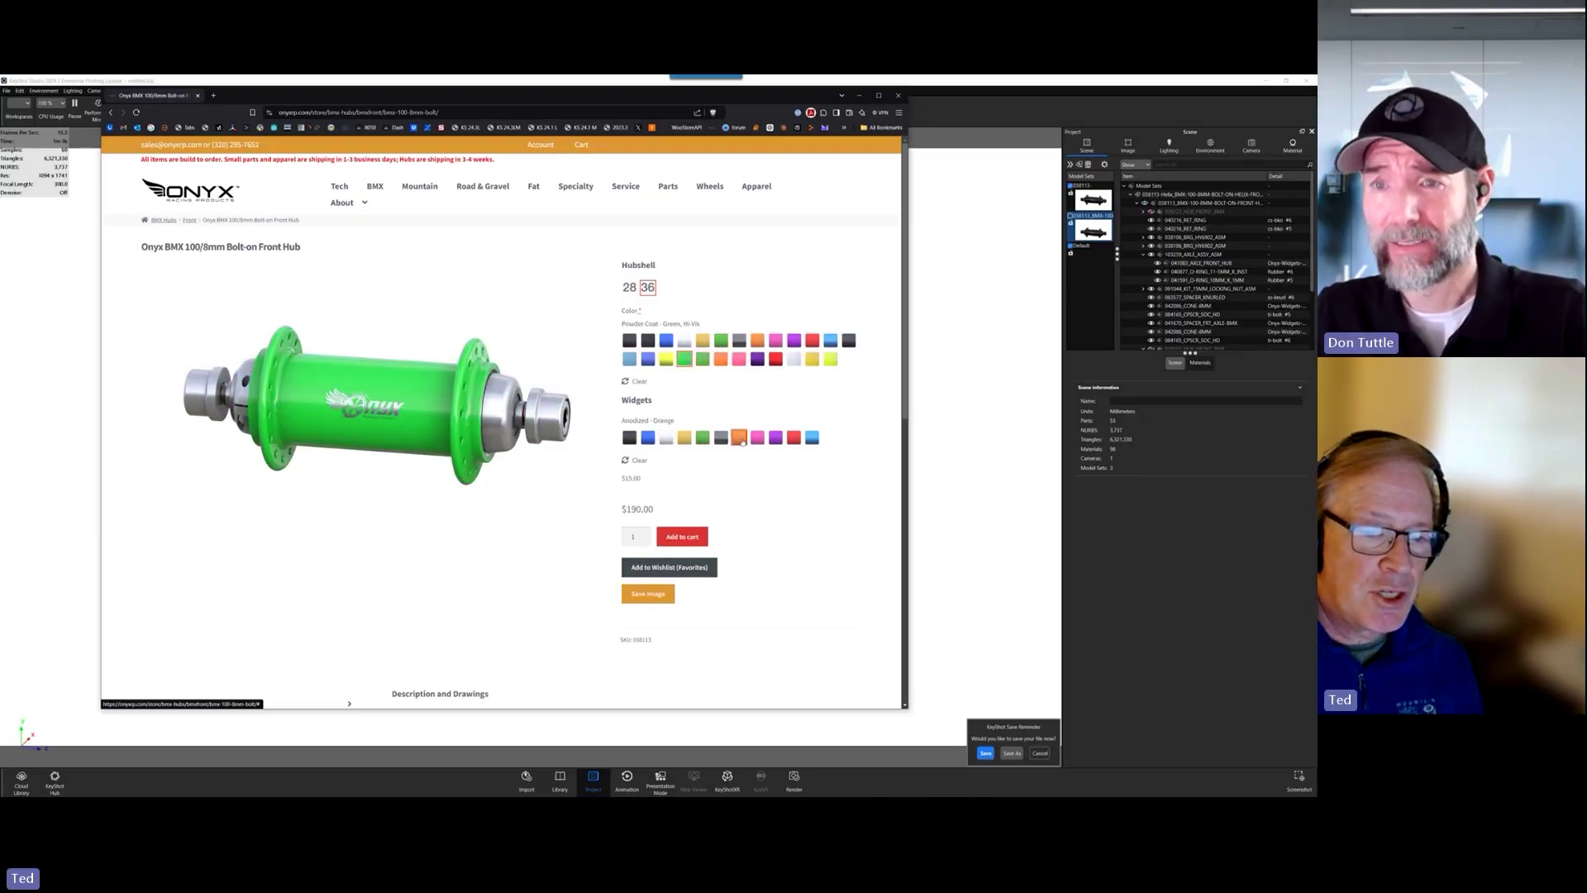
click(739, 437)
click(775, 437)
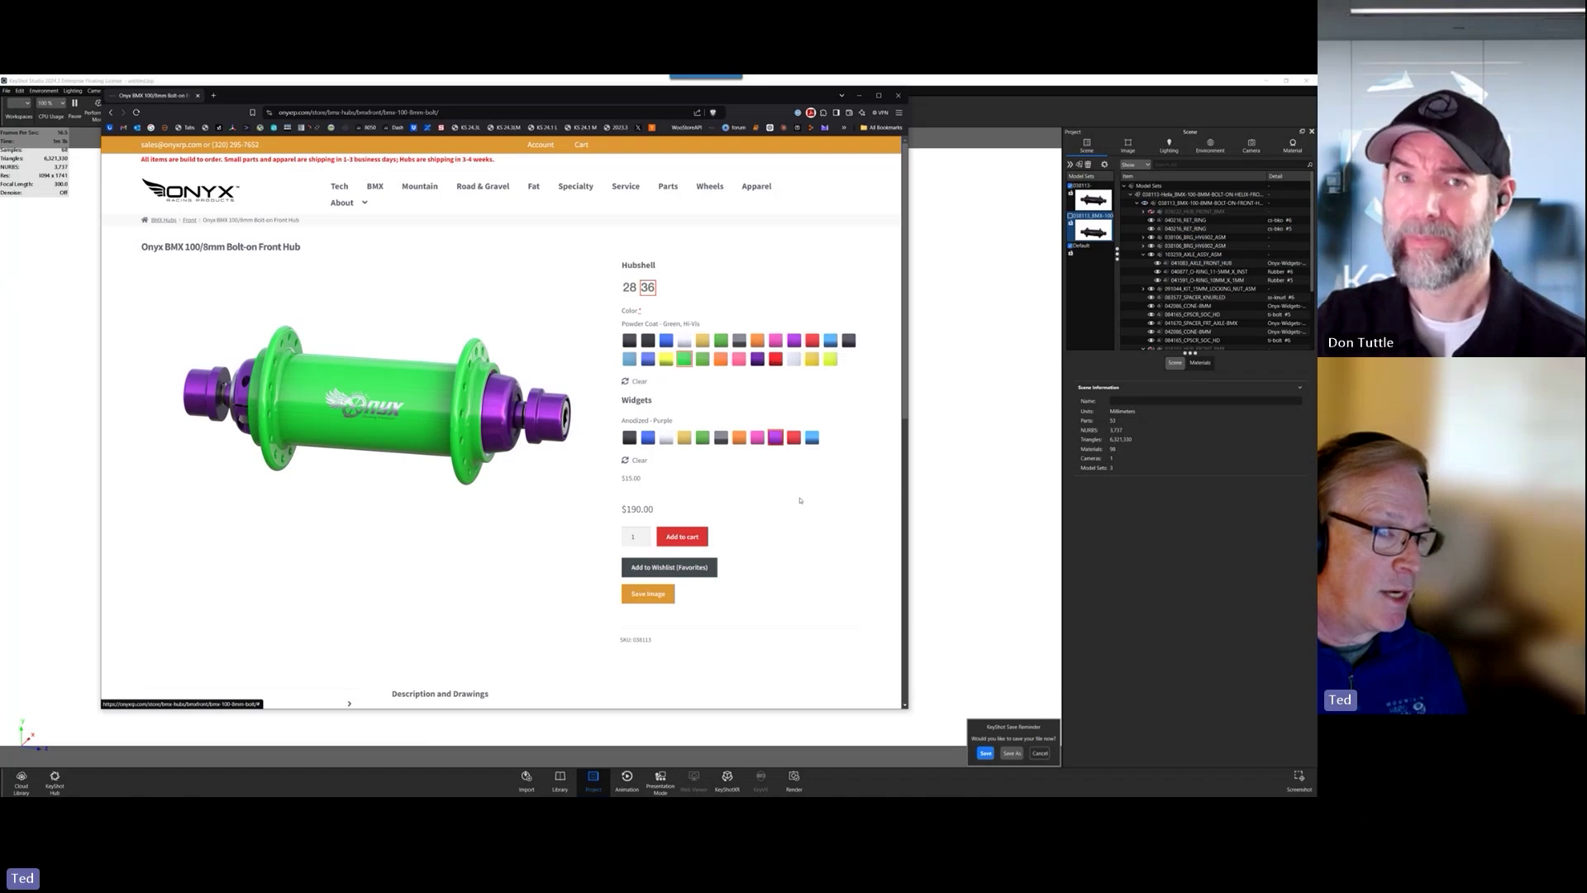
- Examine the configured hub image together with the description and dimension drawing on the product page
scroll(786, 498, down, 5)
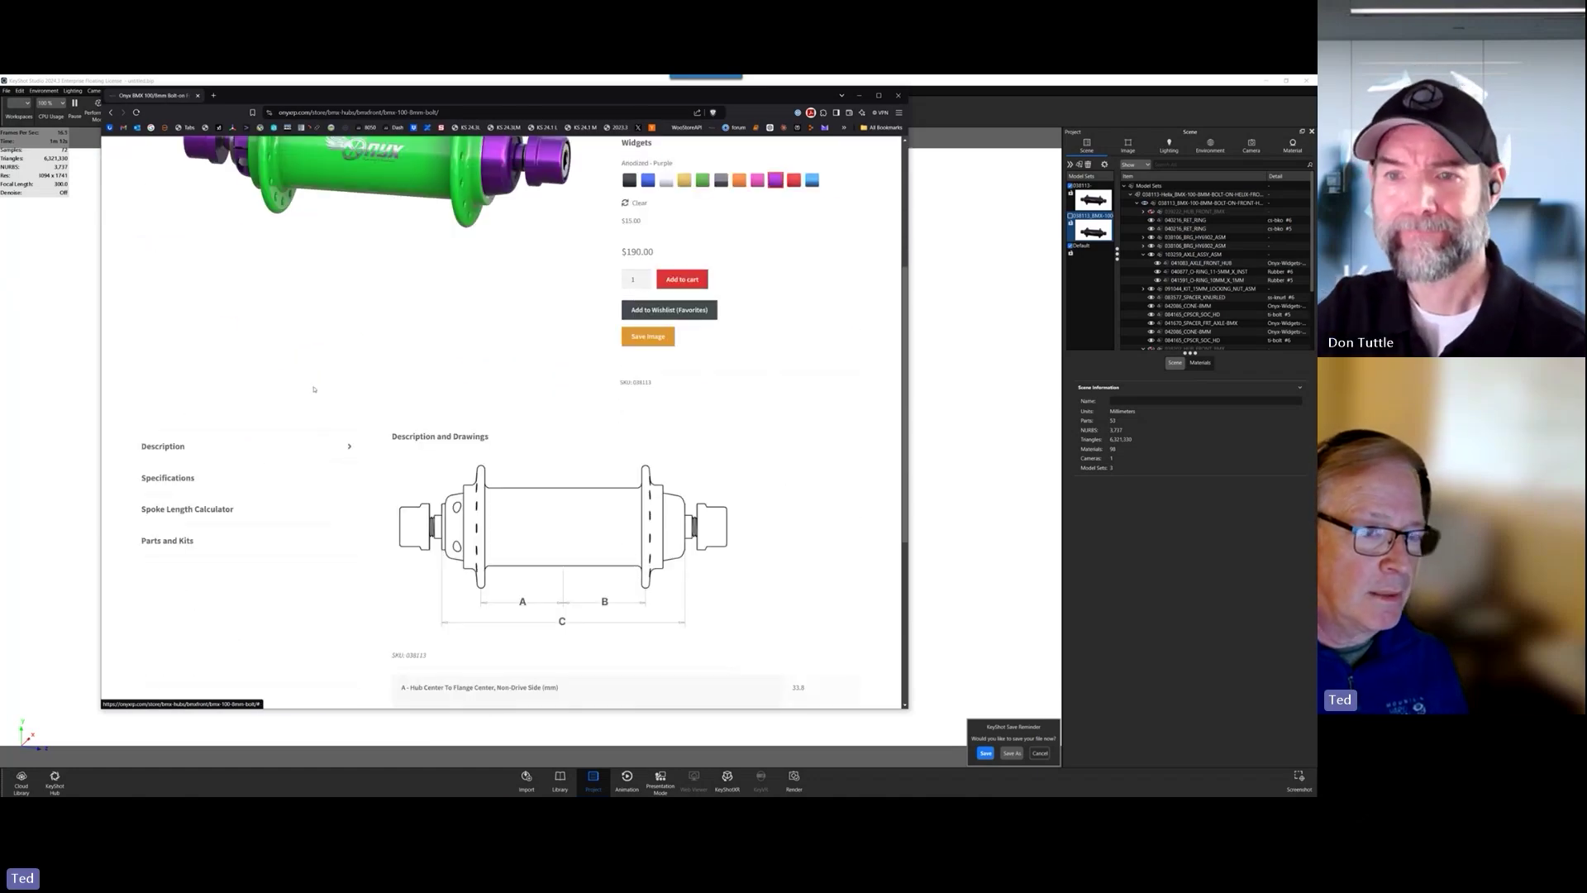
scroll(326, 425, up, 3)
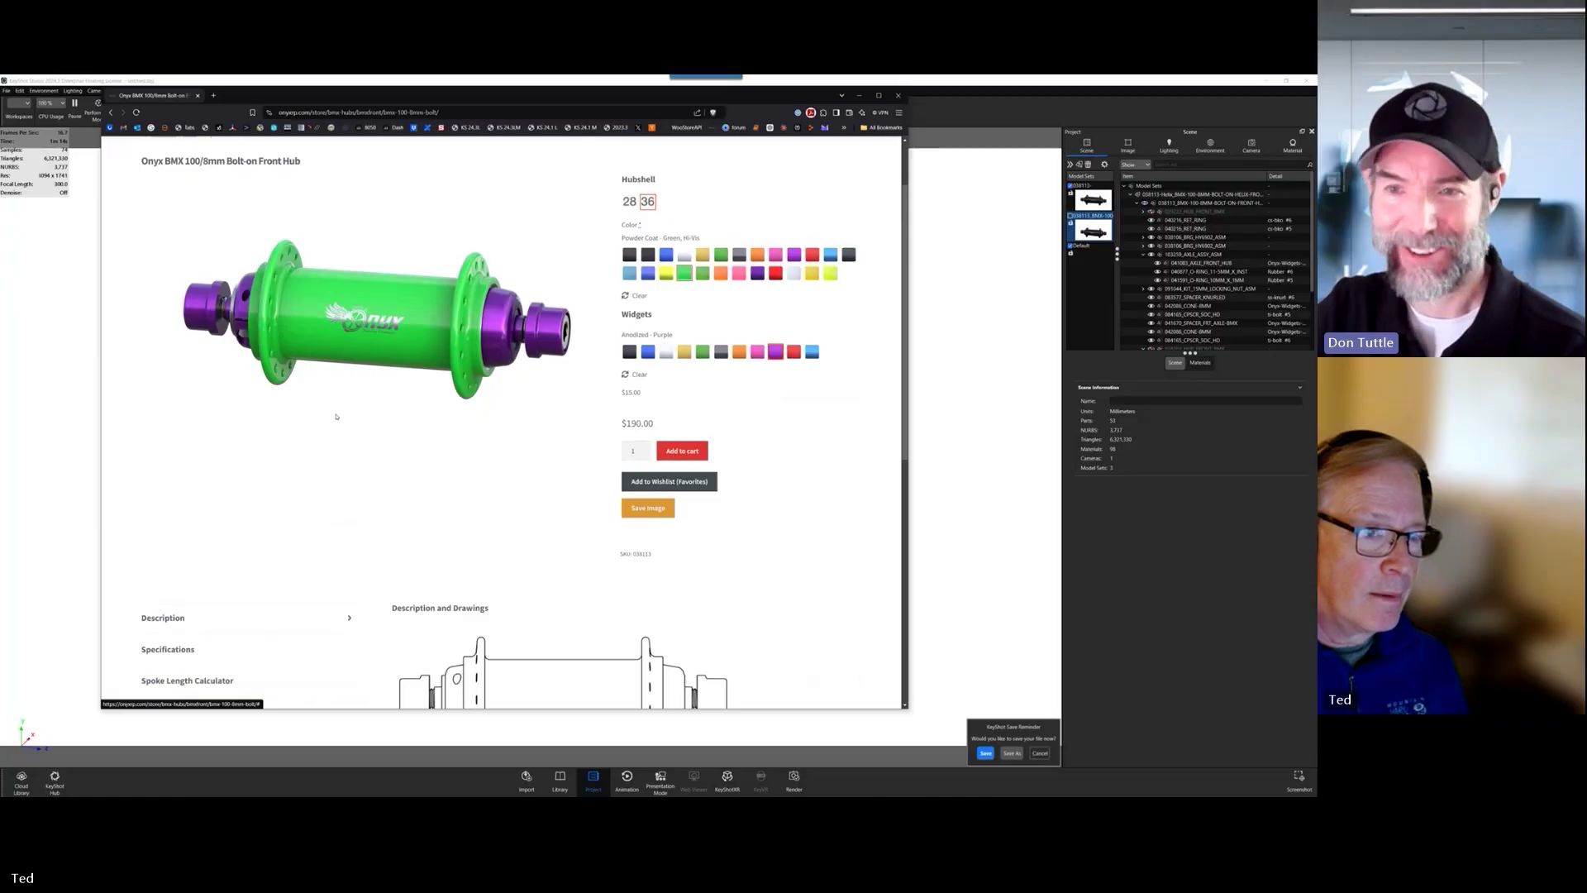
scroll(346, 413, down, 1)
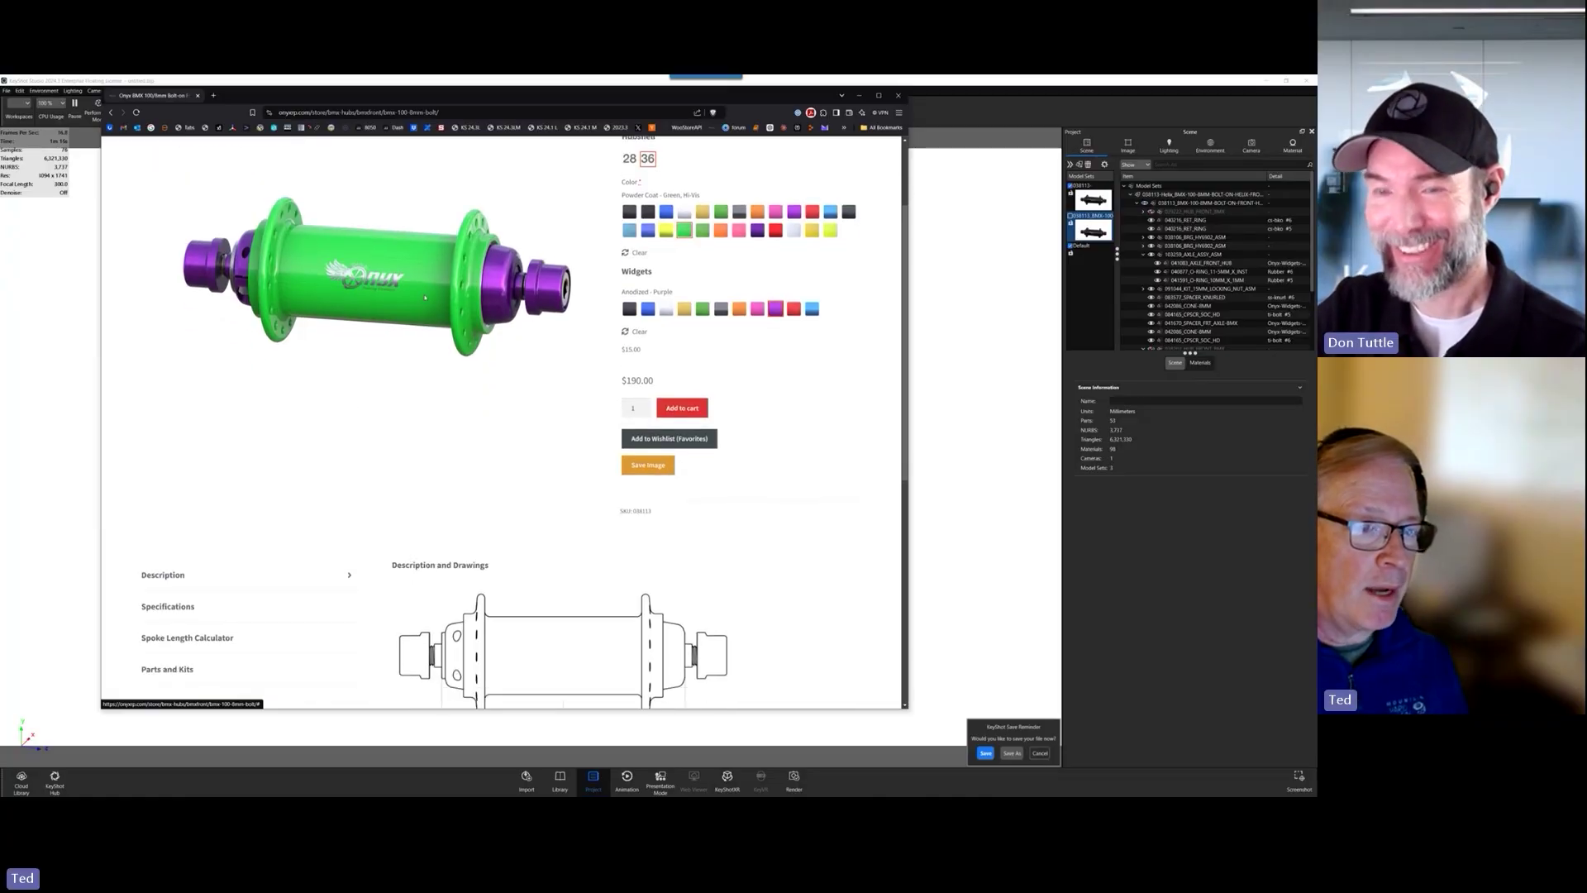
scroll(382, 406, up, 2)
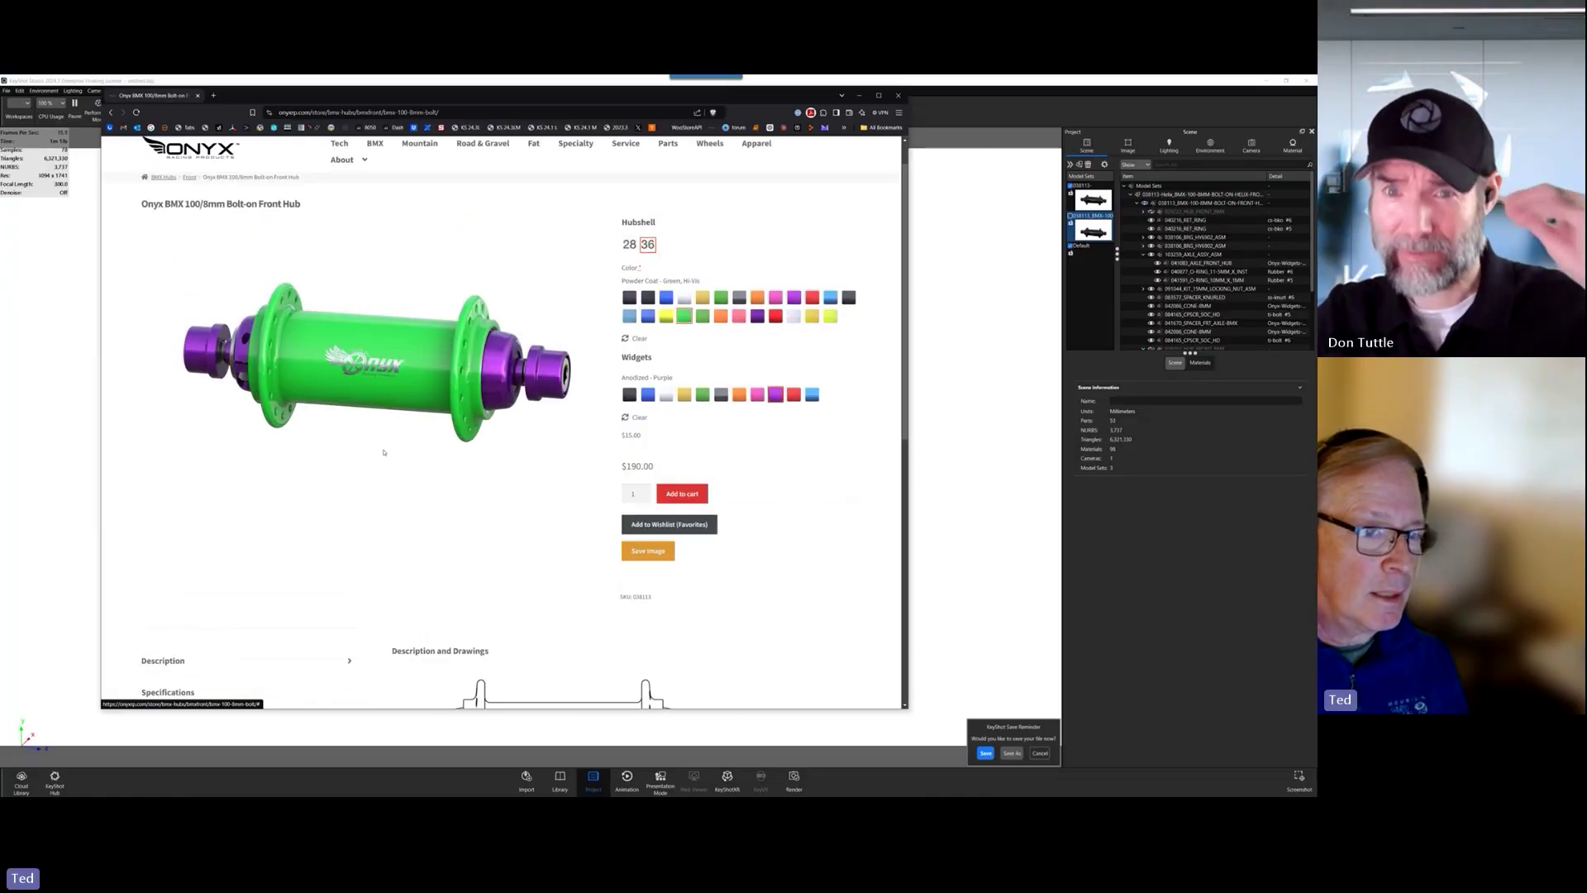
scroll(370, 435, down, 2)
scroll(356, 431, down, 4)
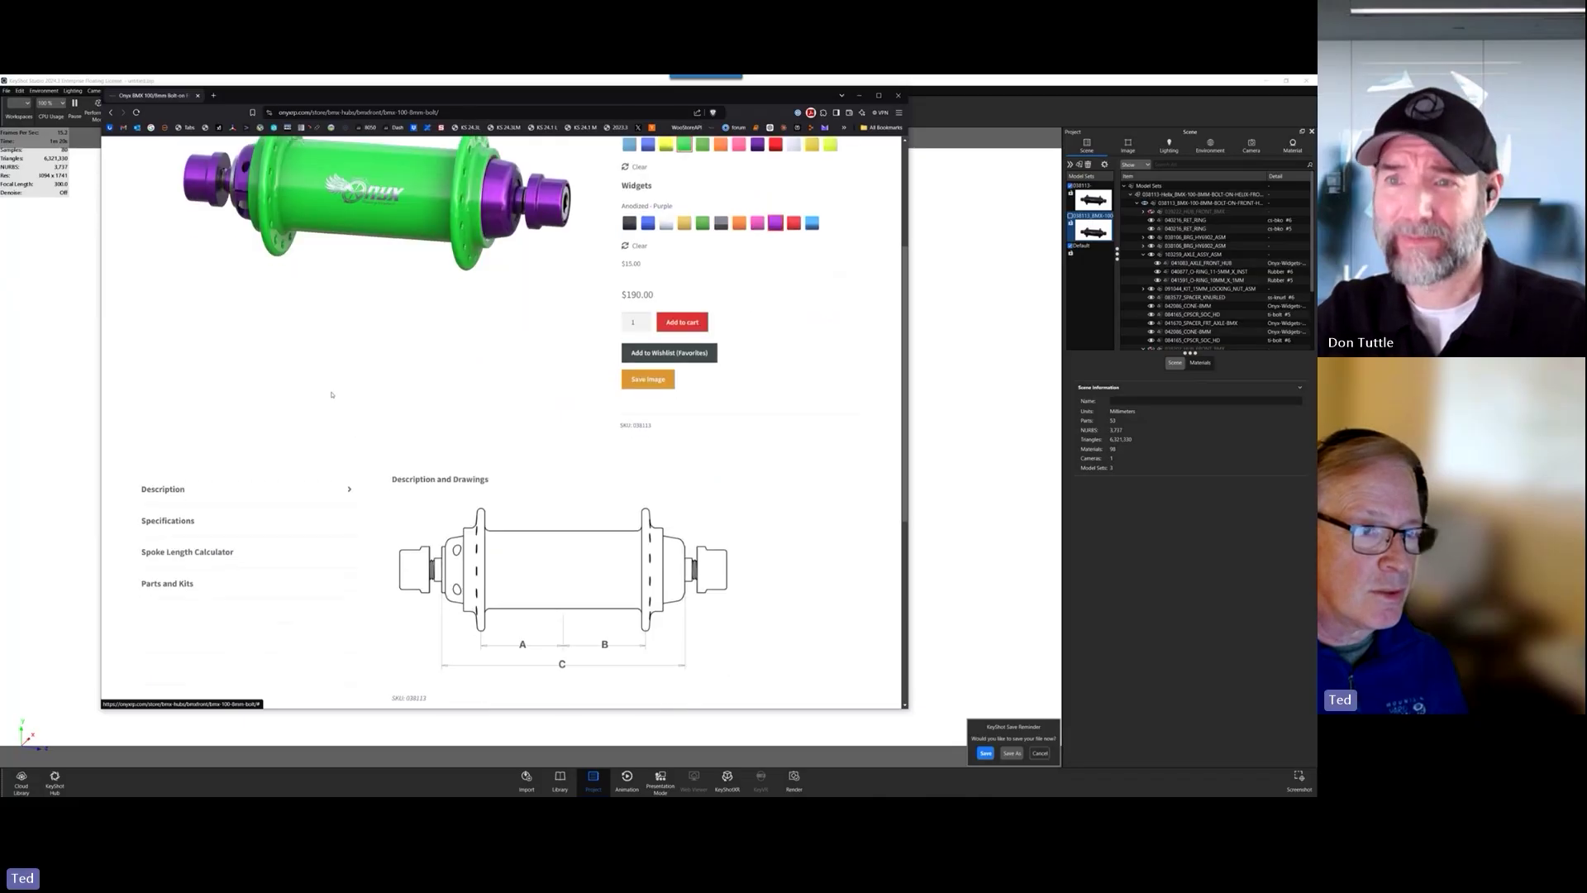
scroll(328, 378, up, 6)
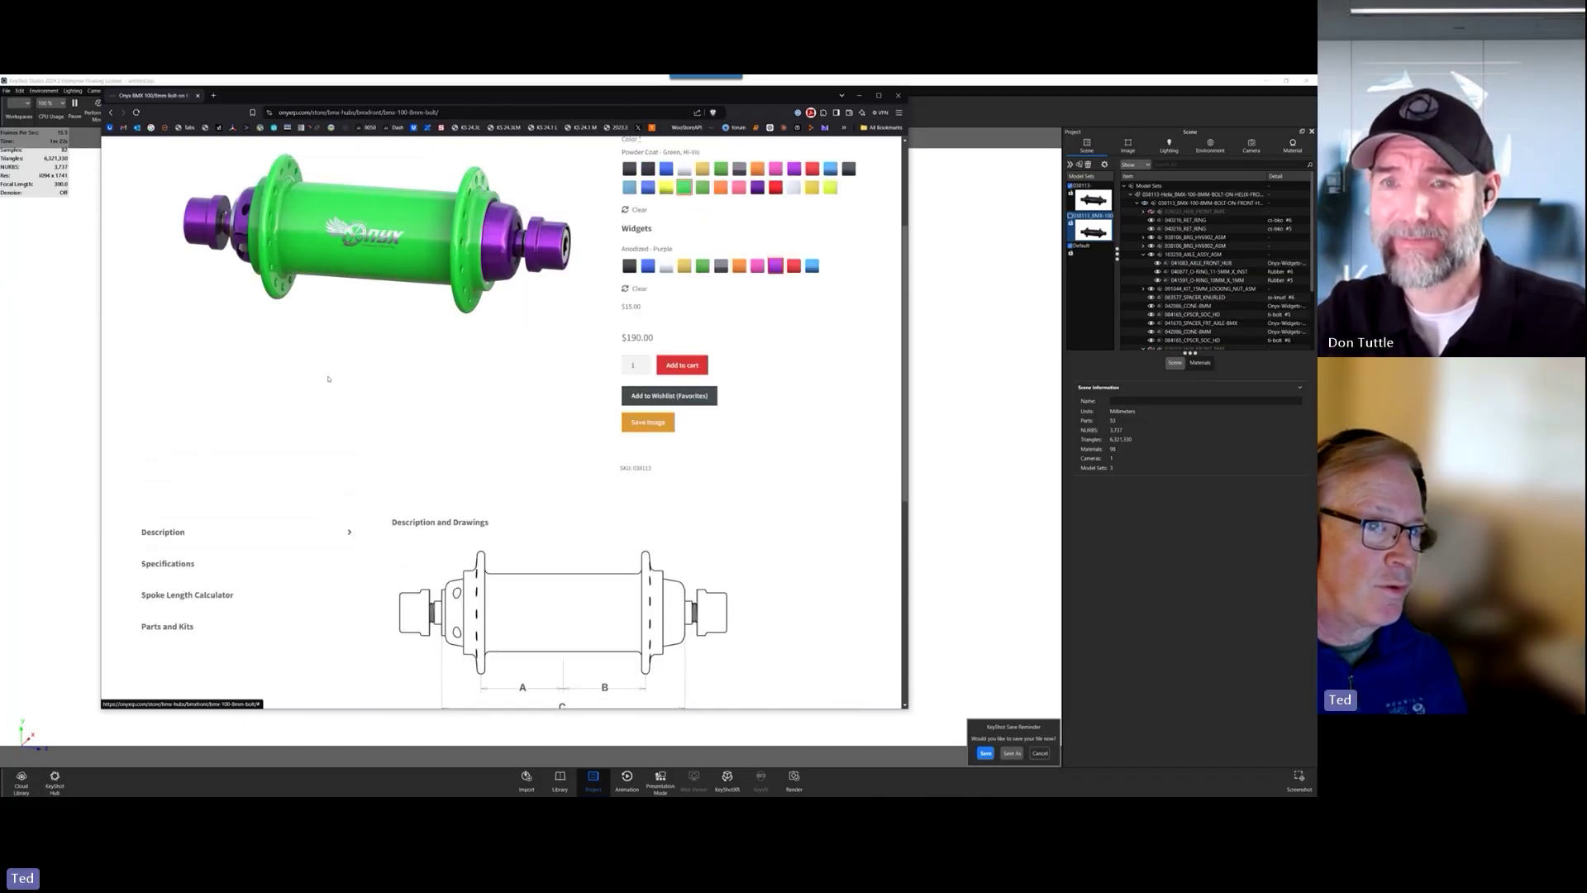
scroll(360, 488, down, 6)
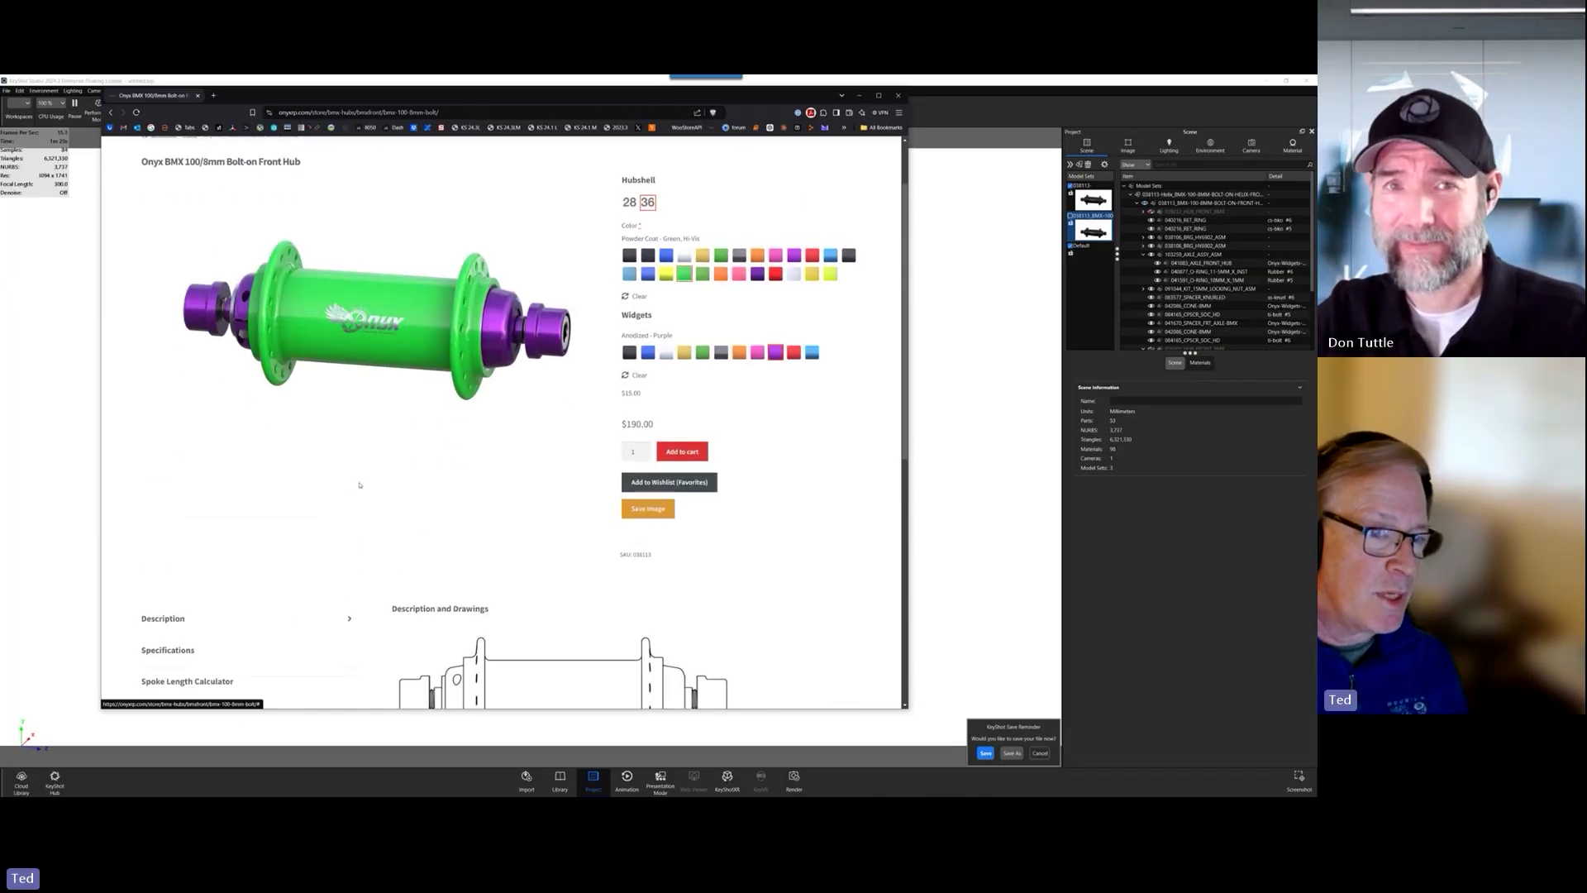
- Open the front hub's Parts and Kits list and review its parts against the configured hub image
click(191, 488)
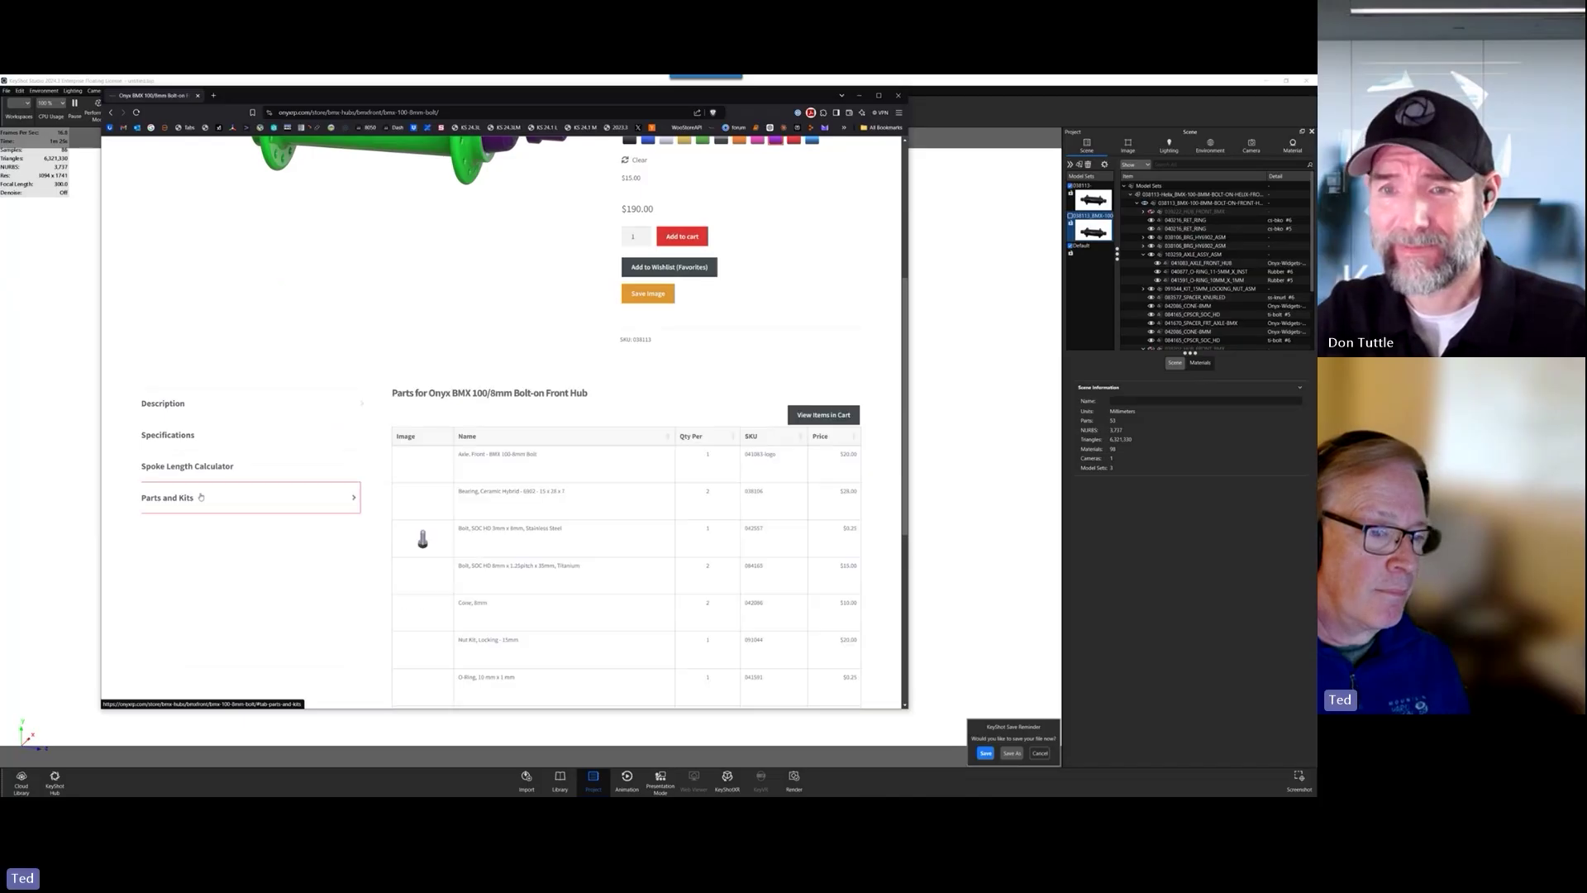
scroll(292, 358, down, 4)
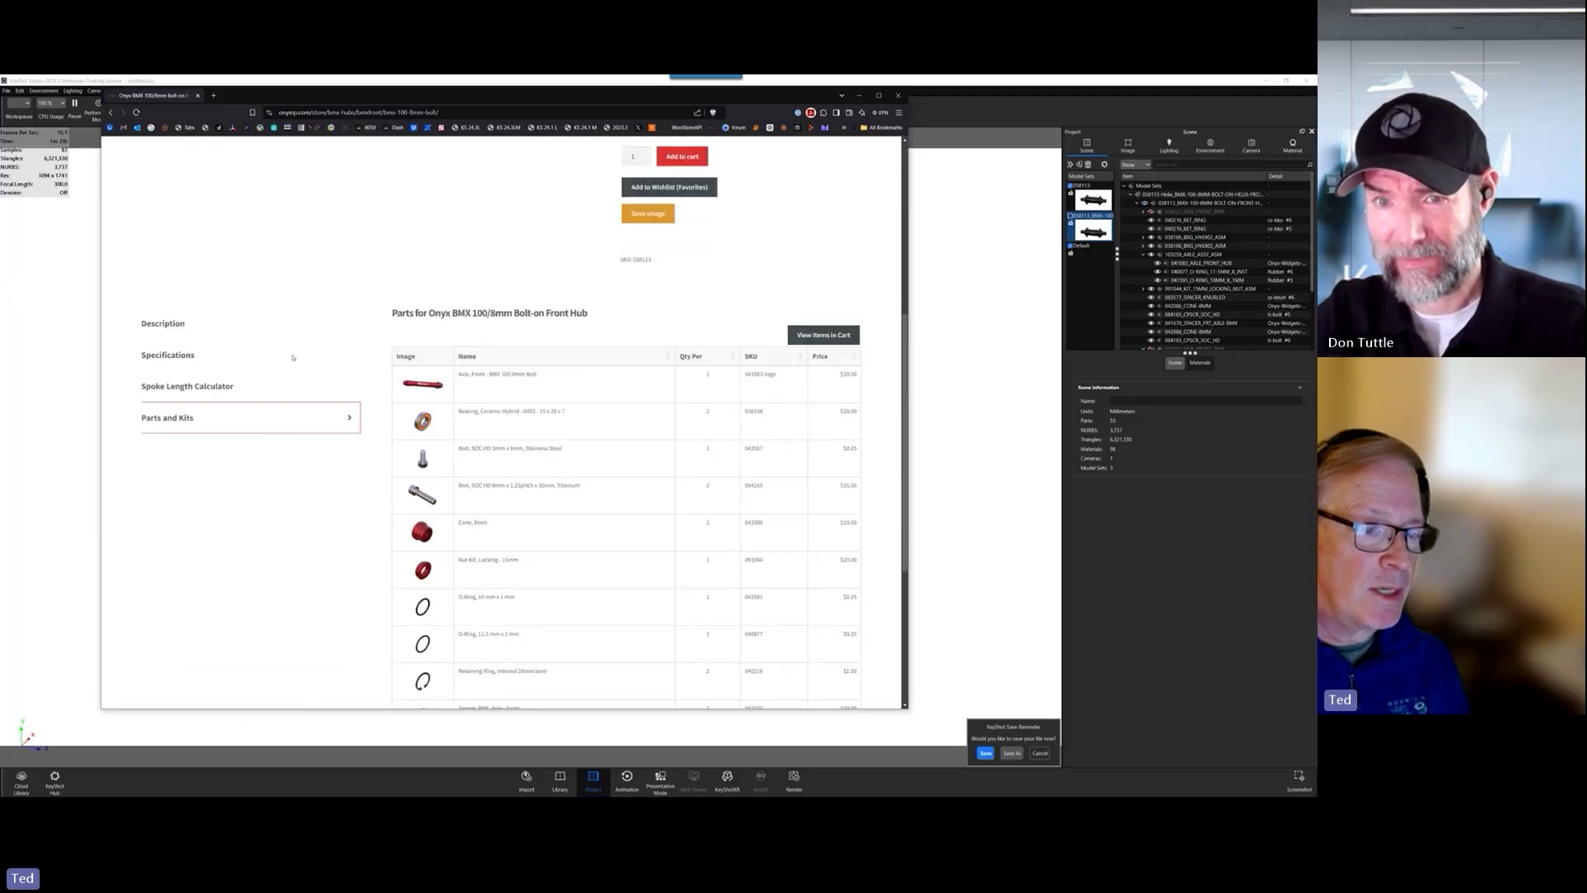
scroll(339, 233, up, 8)
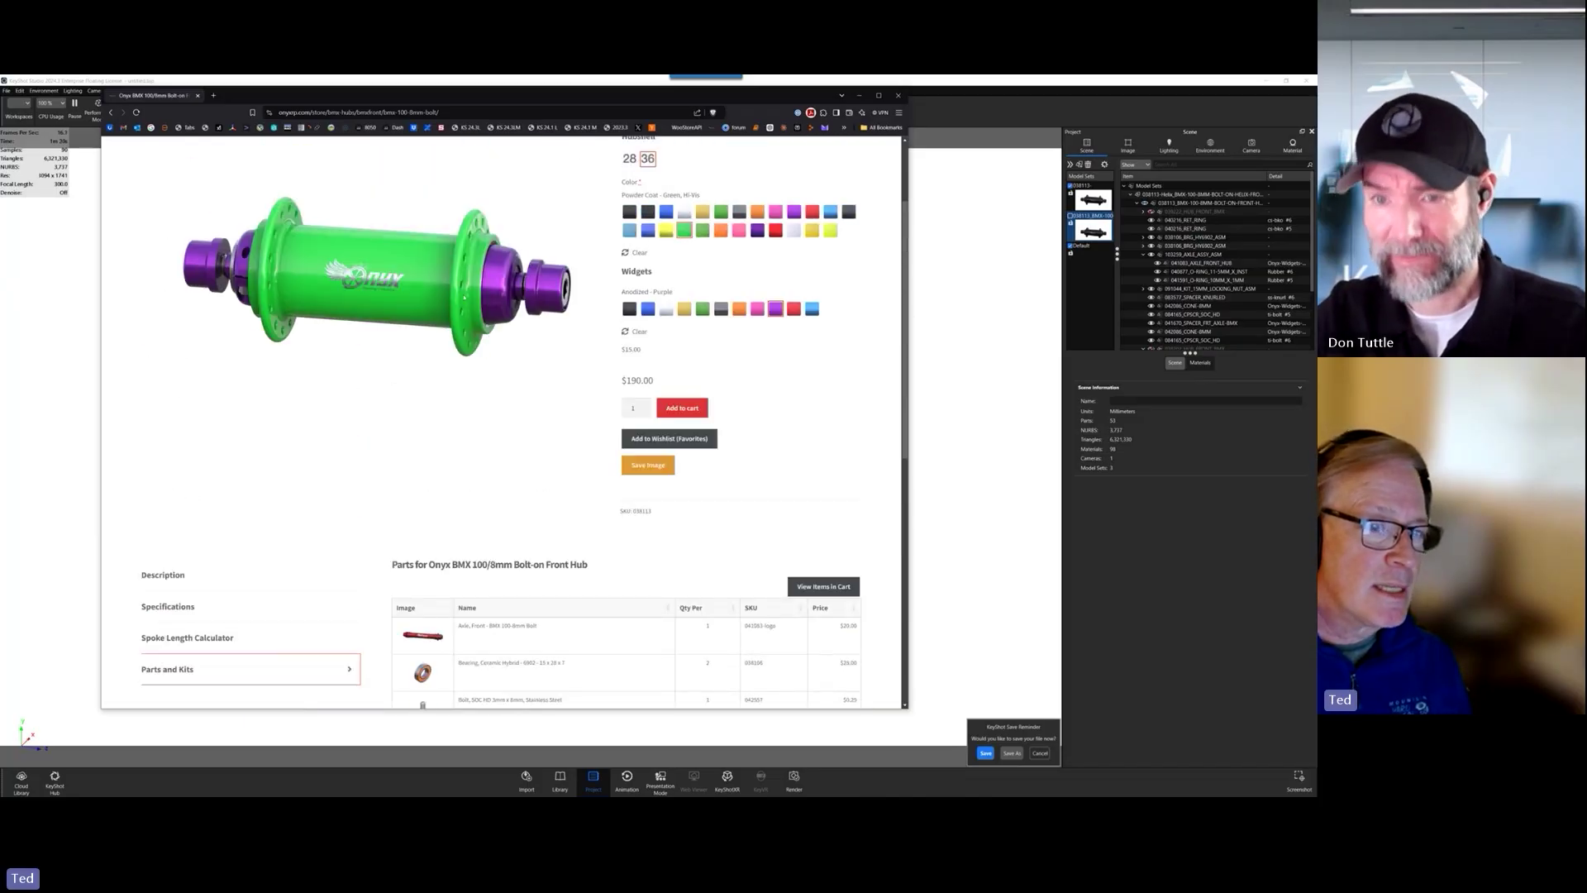
scroll(361, 324, down, 8)
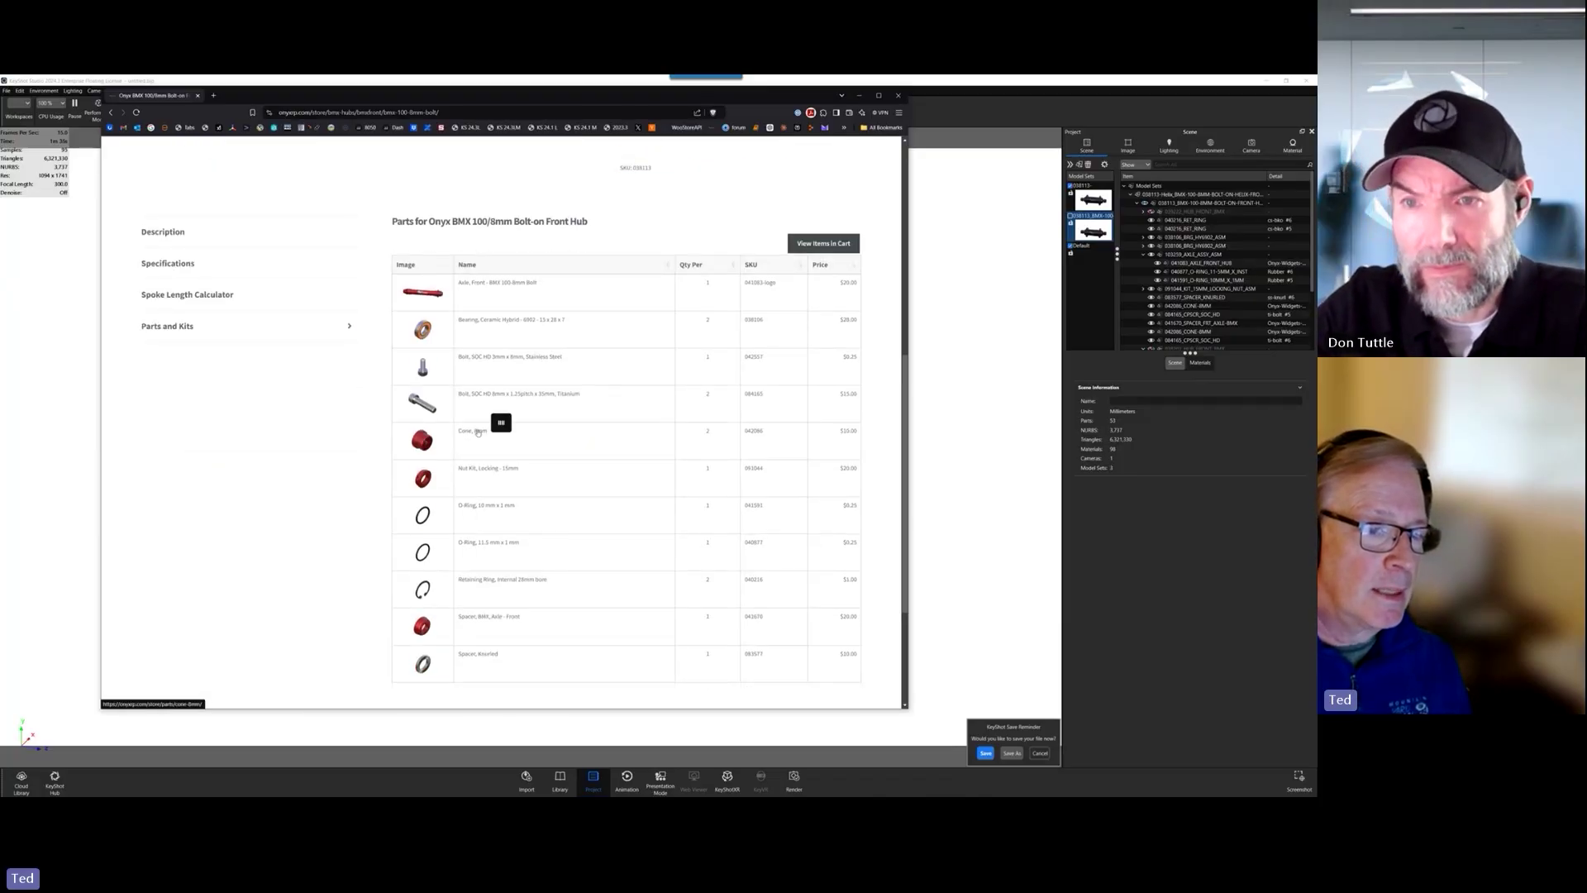
- Open the Cone, 8mm part, preview it in Anodized Blue, Green and Orange, and close its details
click(515, 438)
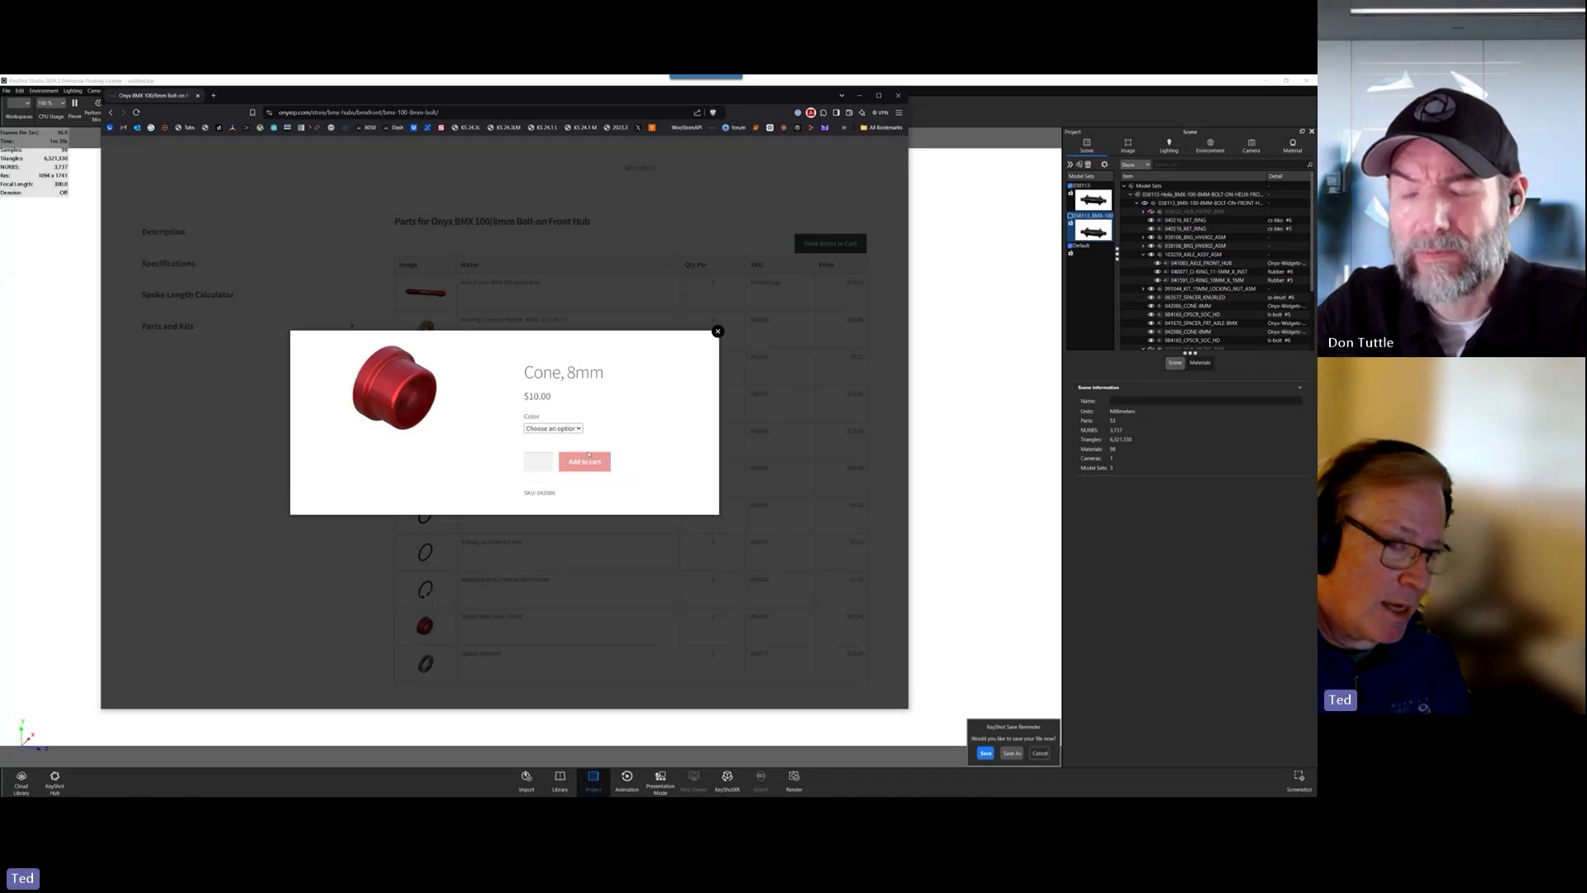
click(563, 429)
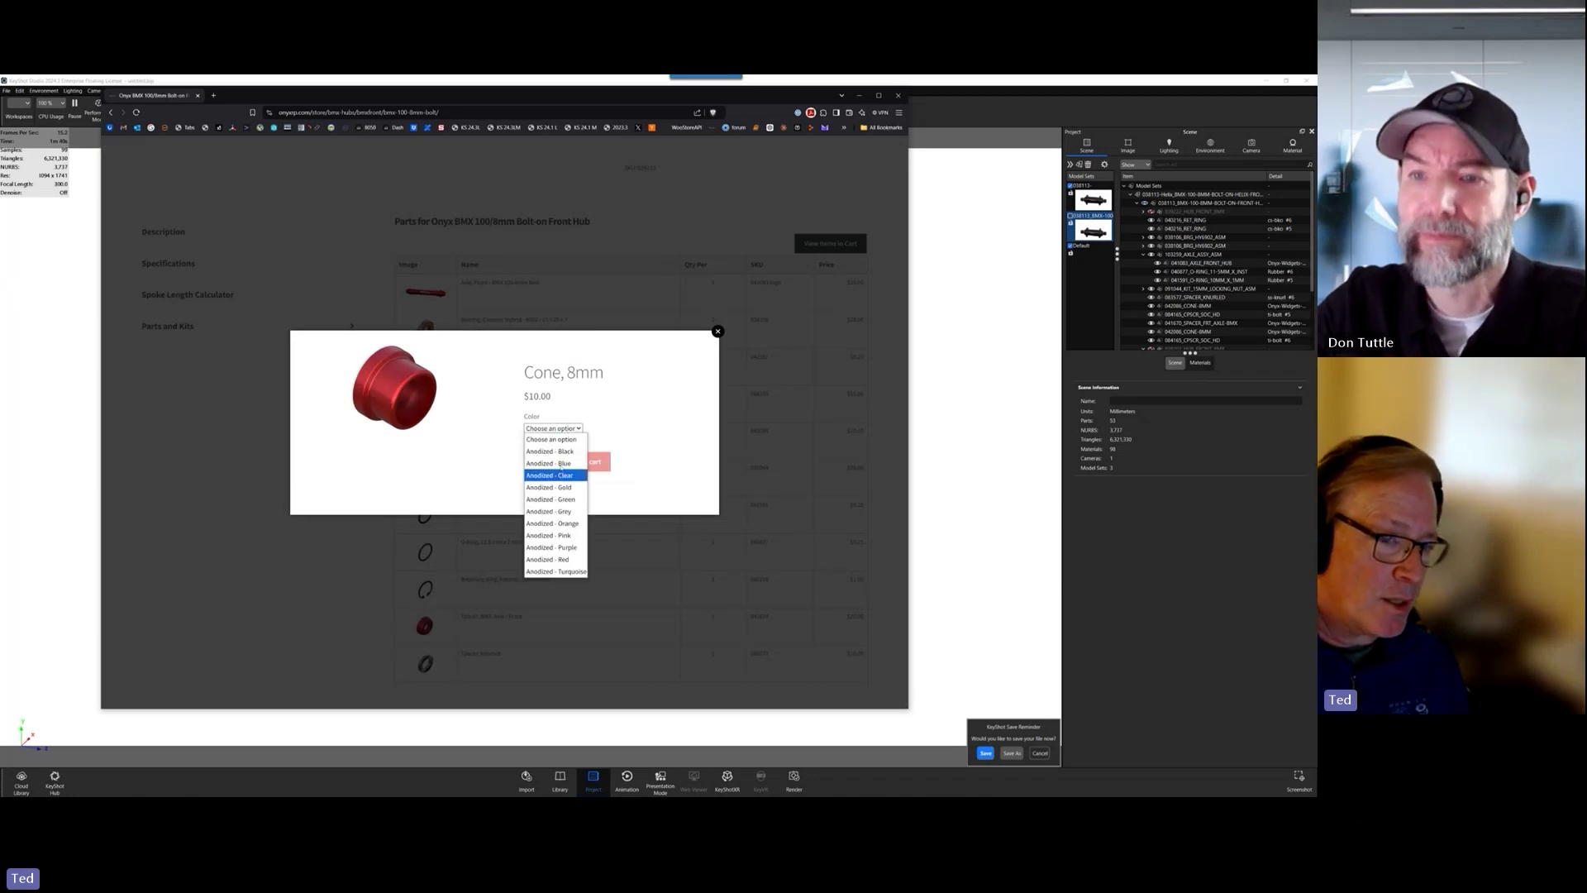
click(554, 463)
click(560, 427)
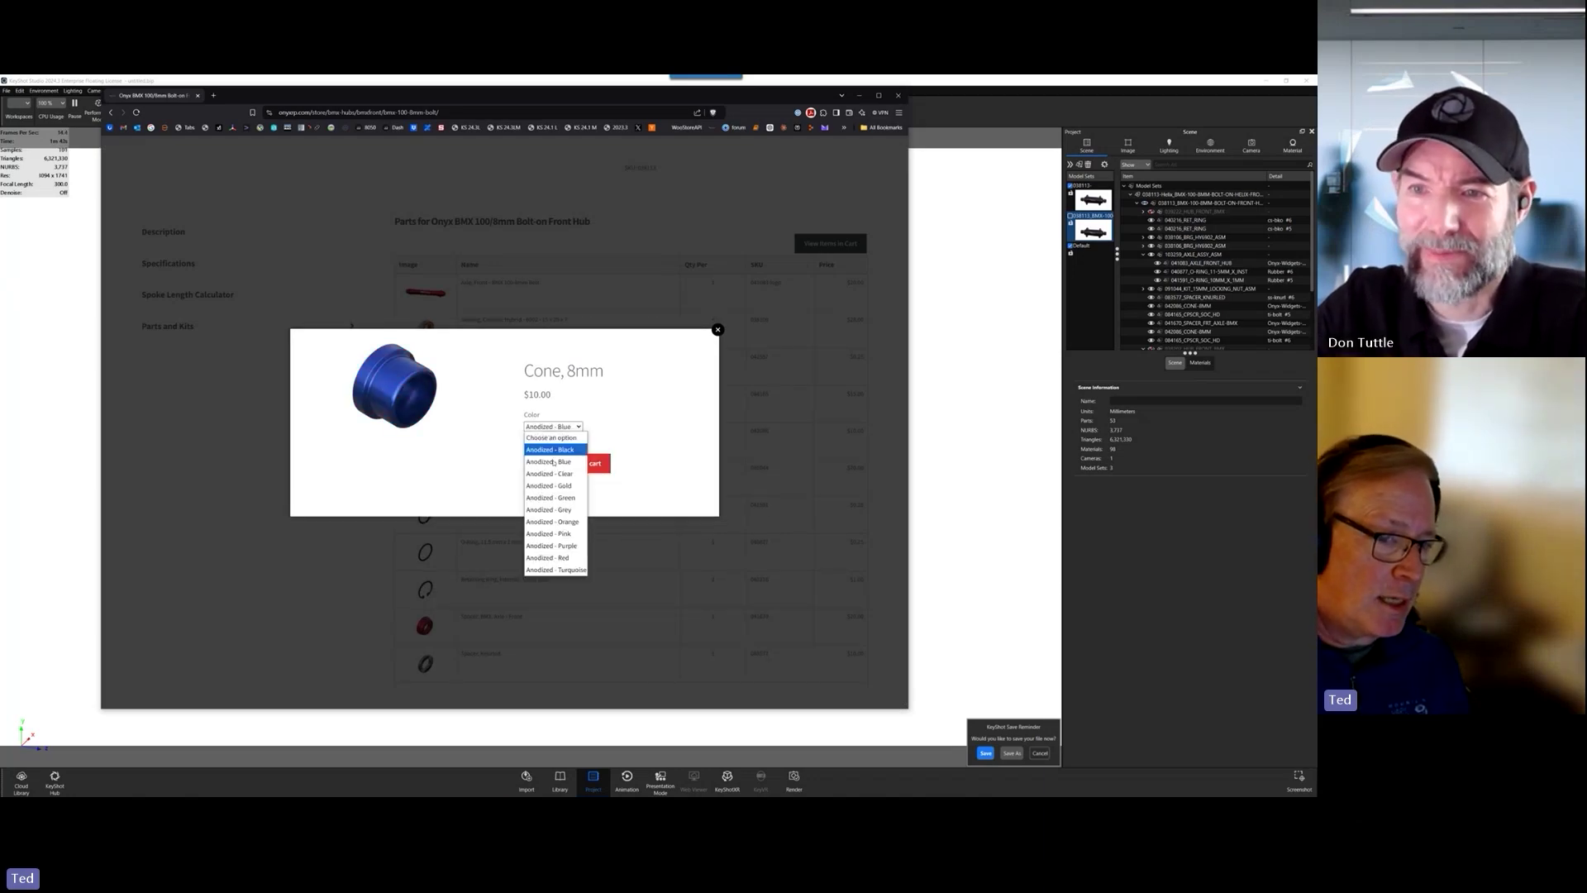
click(555, 498)
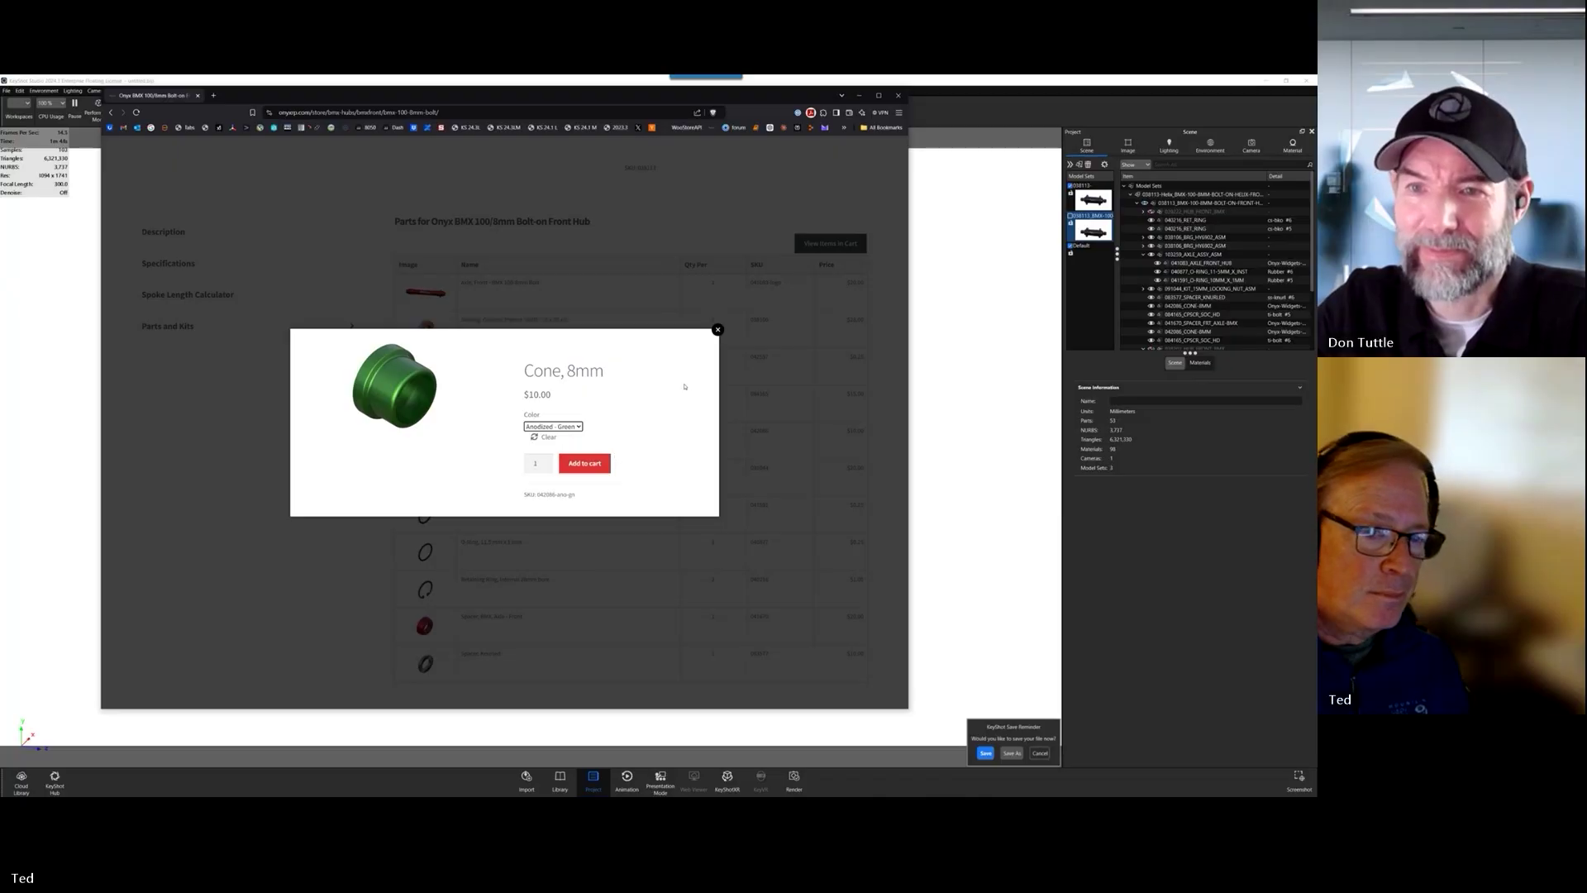
click(568, 427)
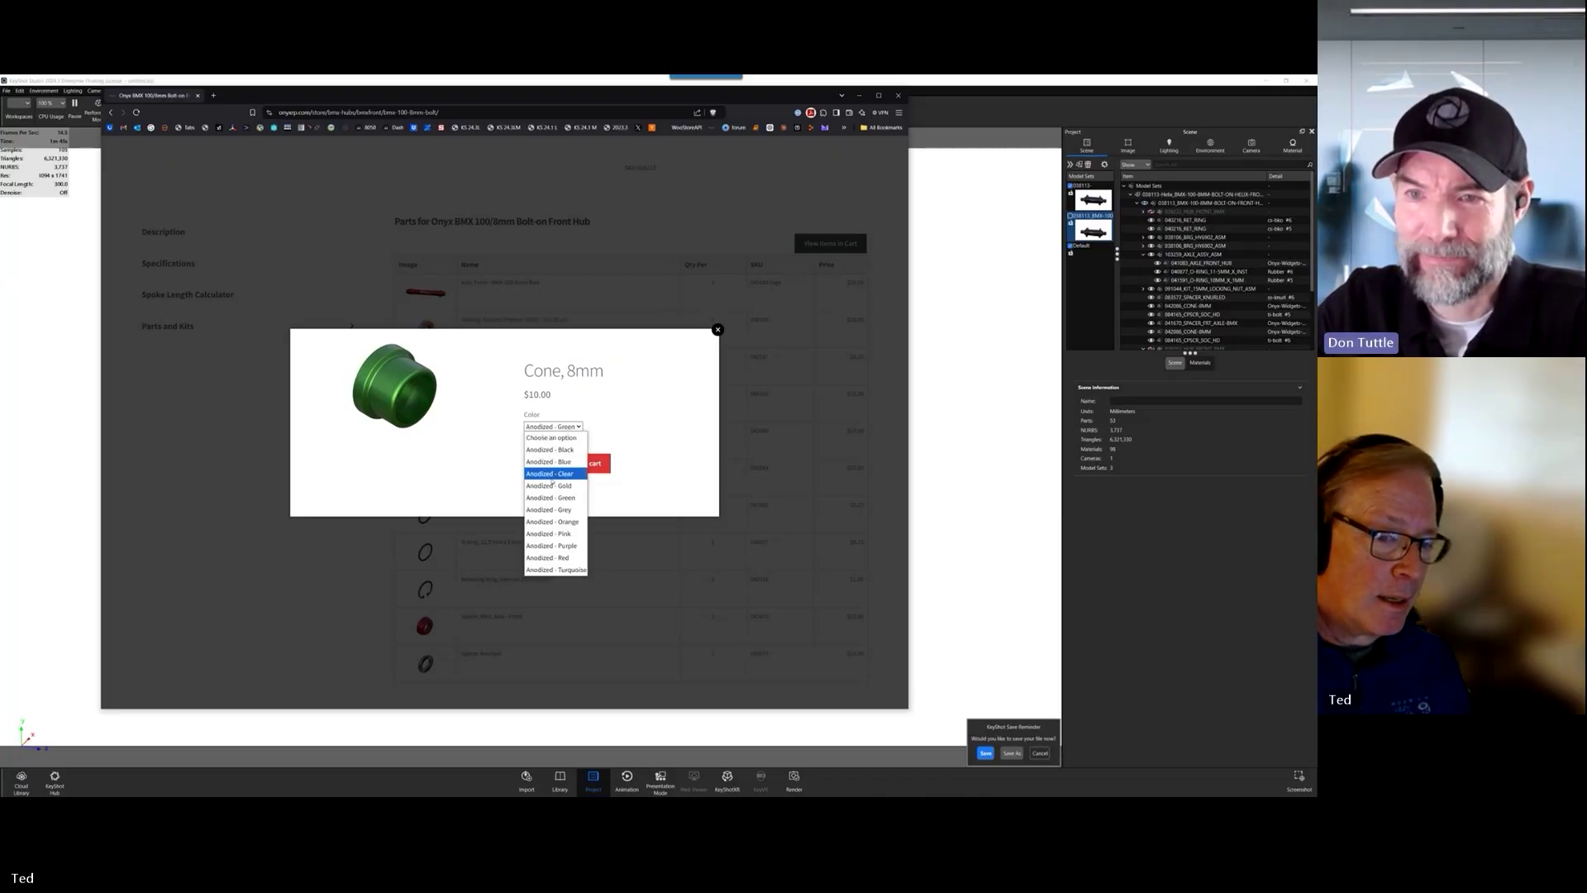
click(555, 521)
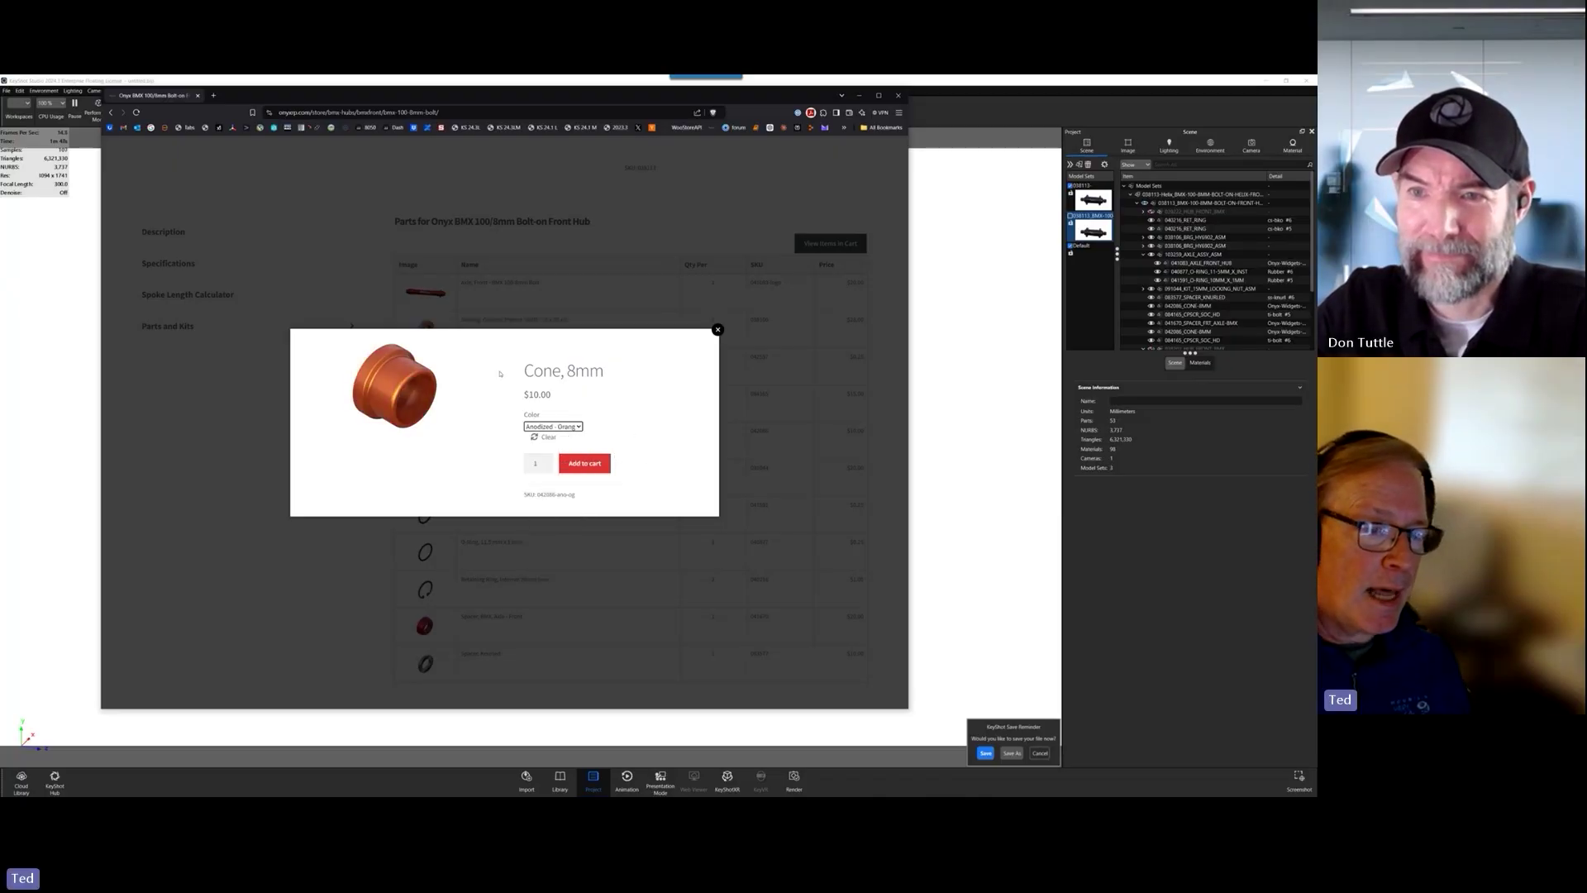
click(718, 329)
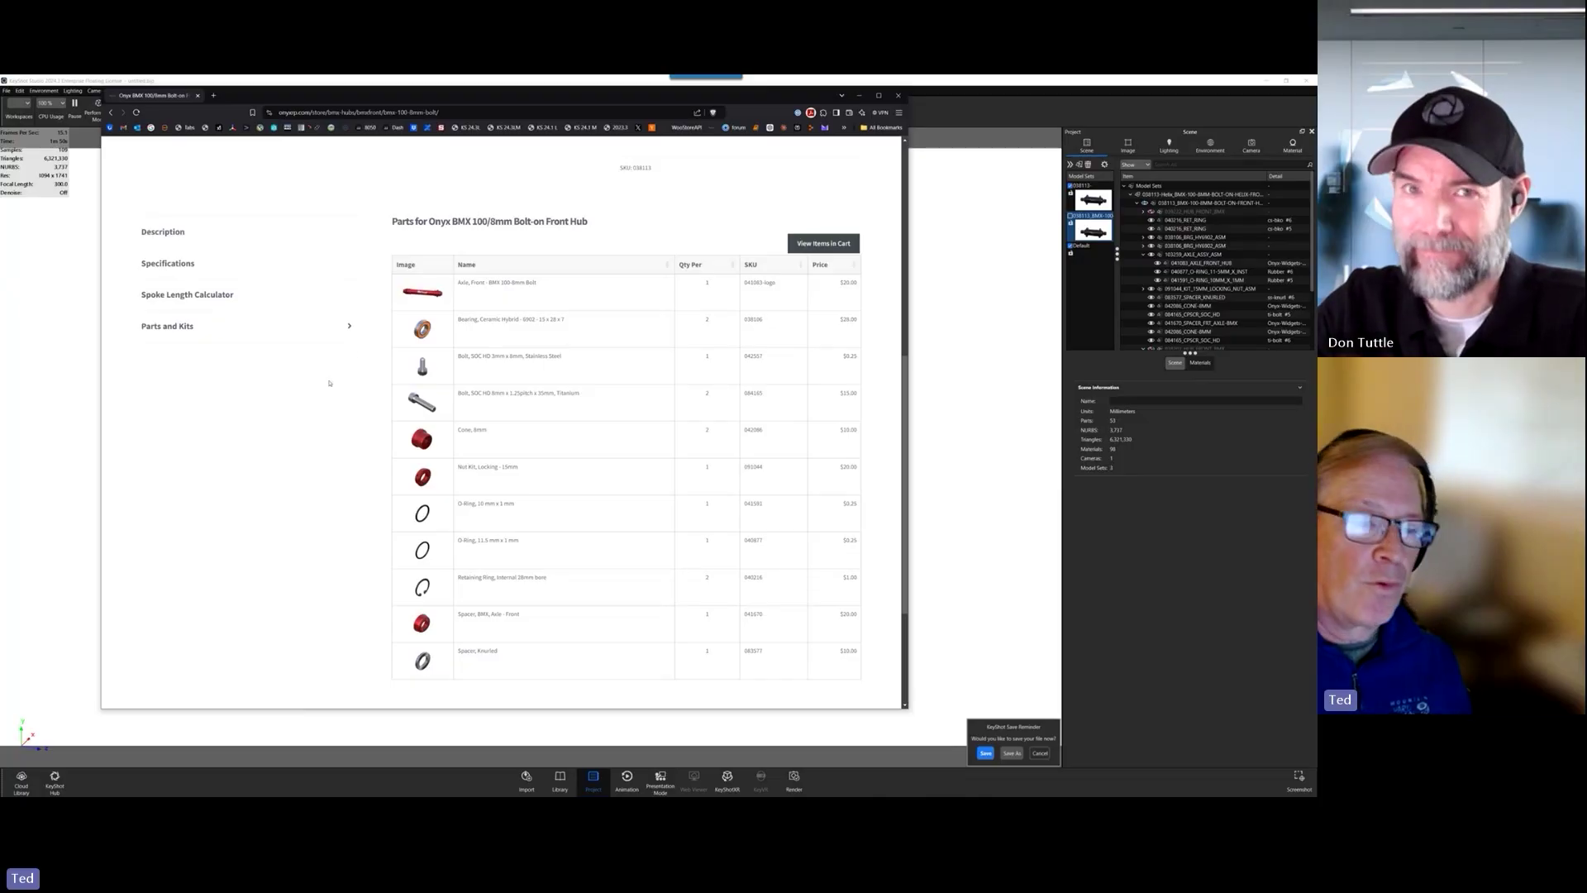
- Review the configured hub image and color options again alongside the parts list below them
scroll(325, 401, up, 5)
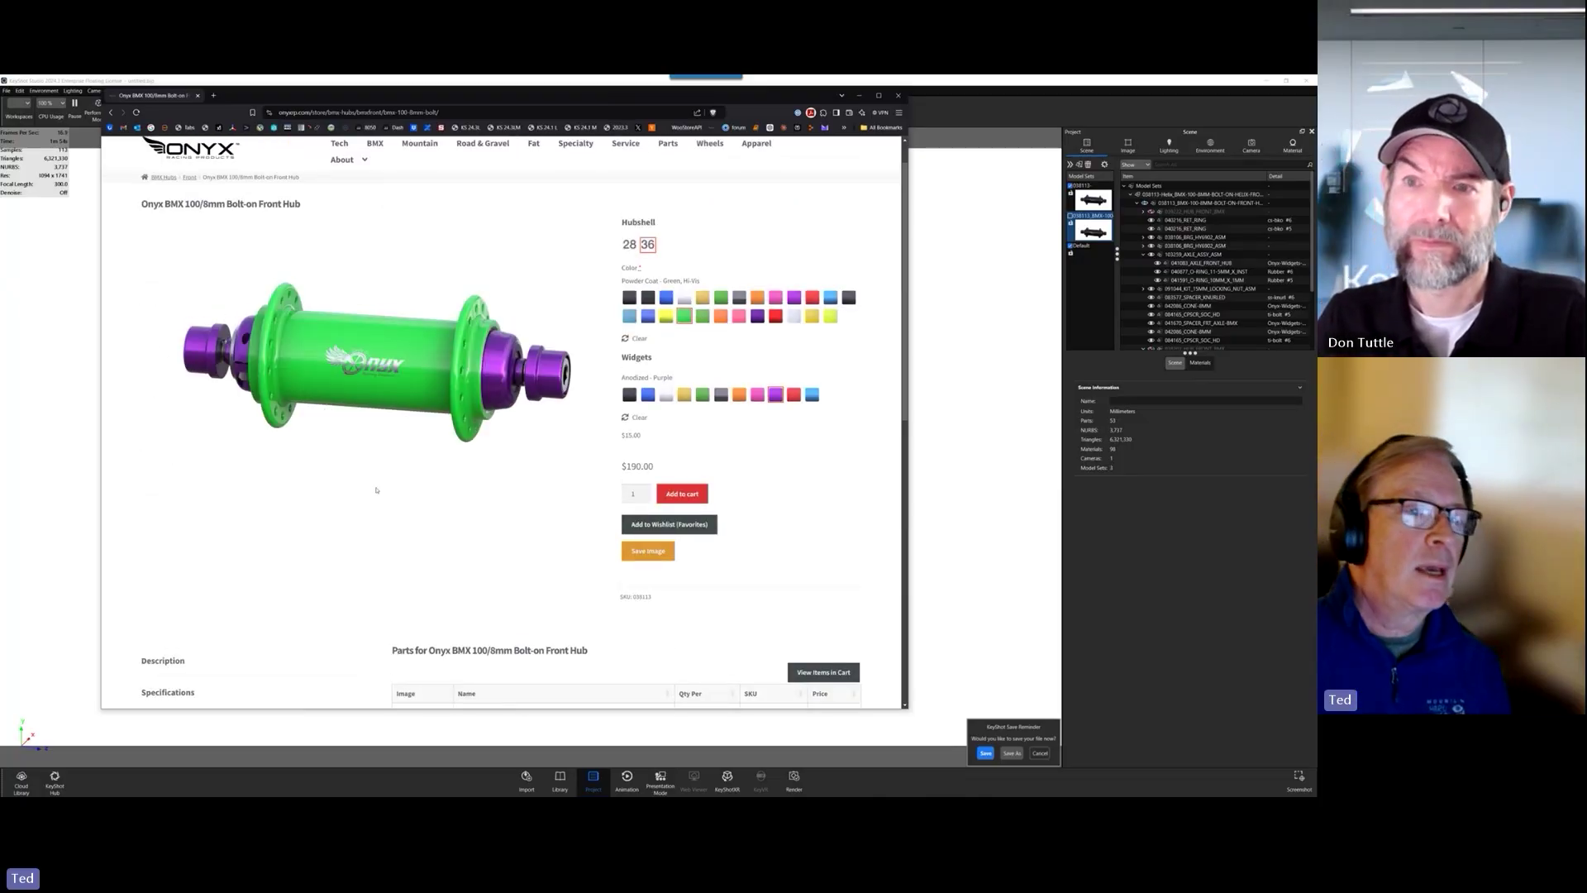
scroll(383, 504, up, 1)
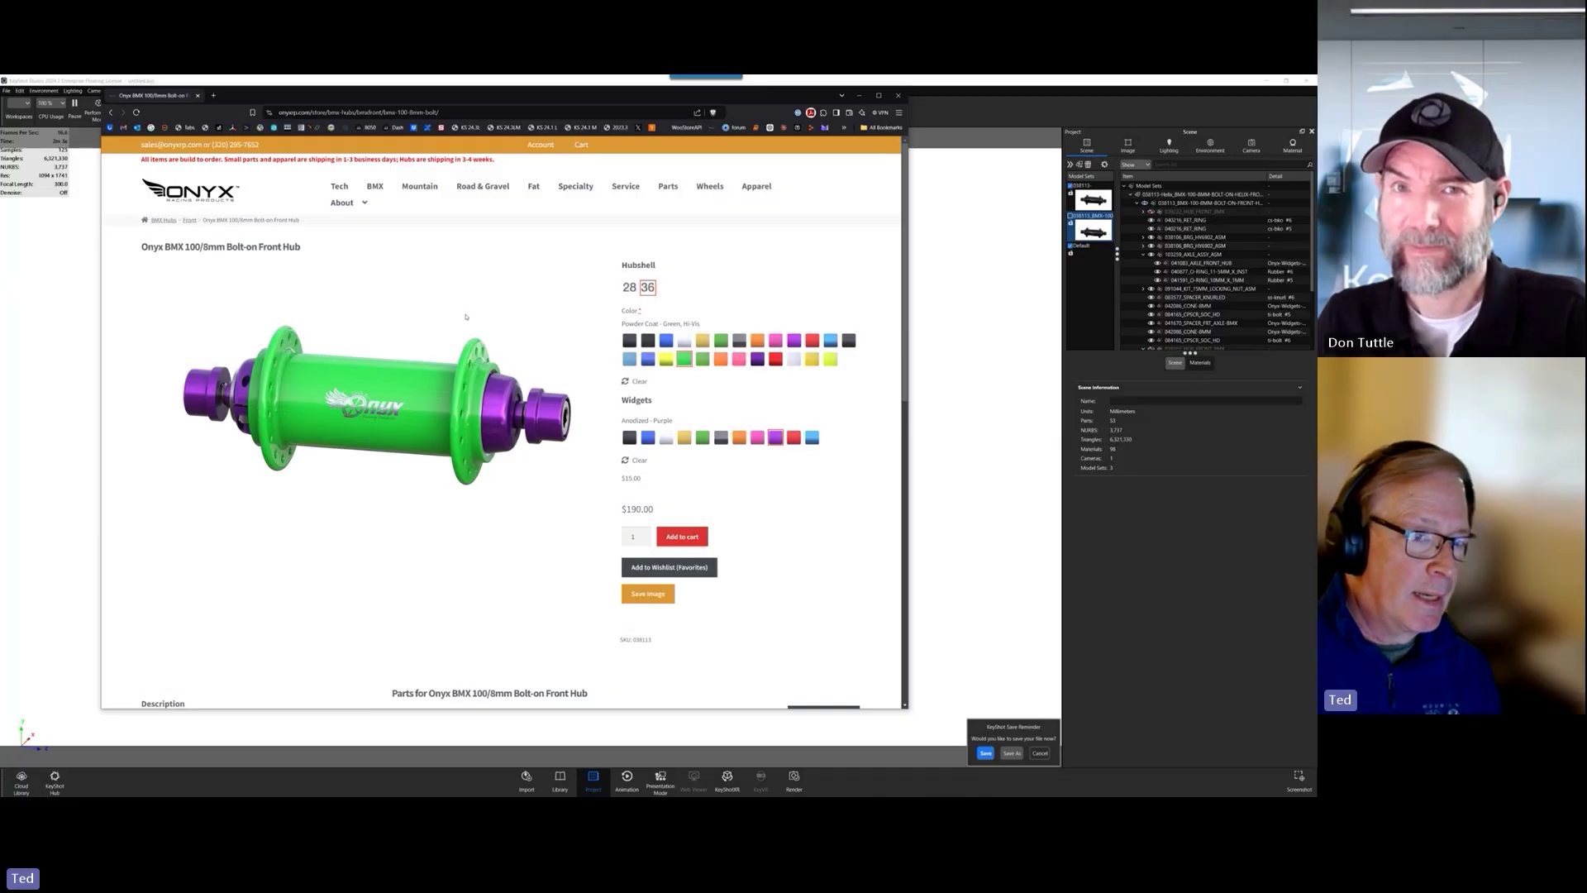
scroll(492, 331, down, 1)
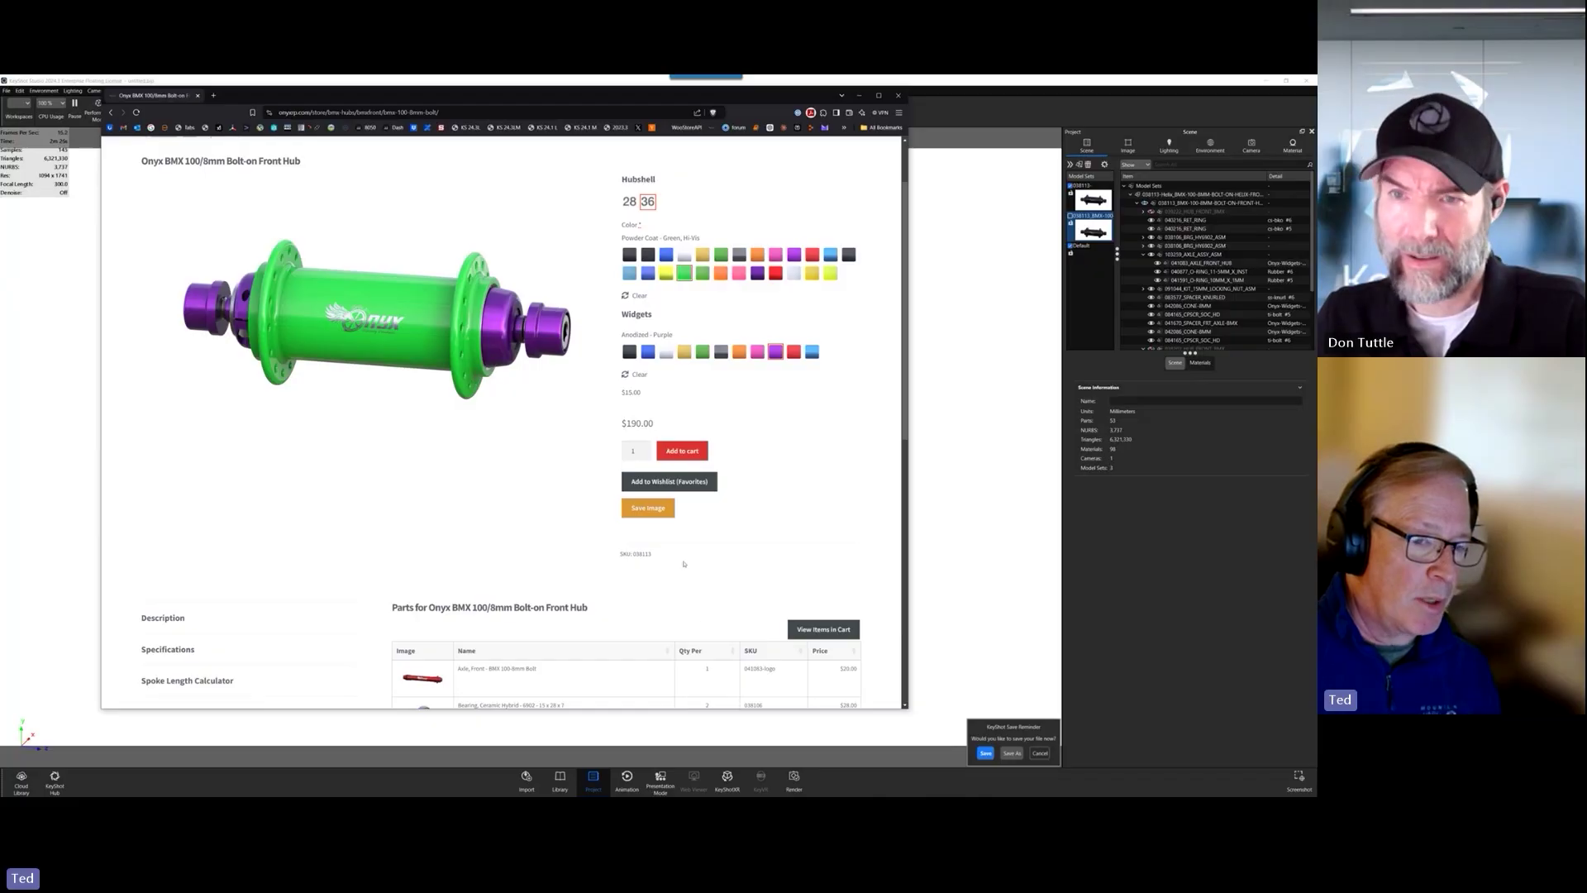
scroll(683, 563, down, 2)
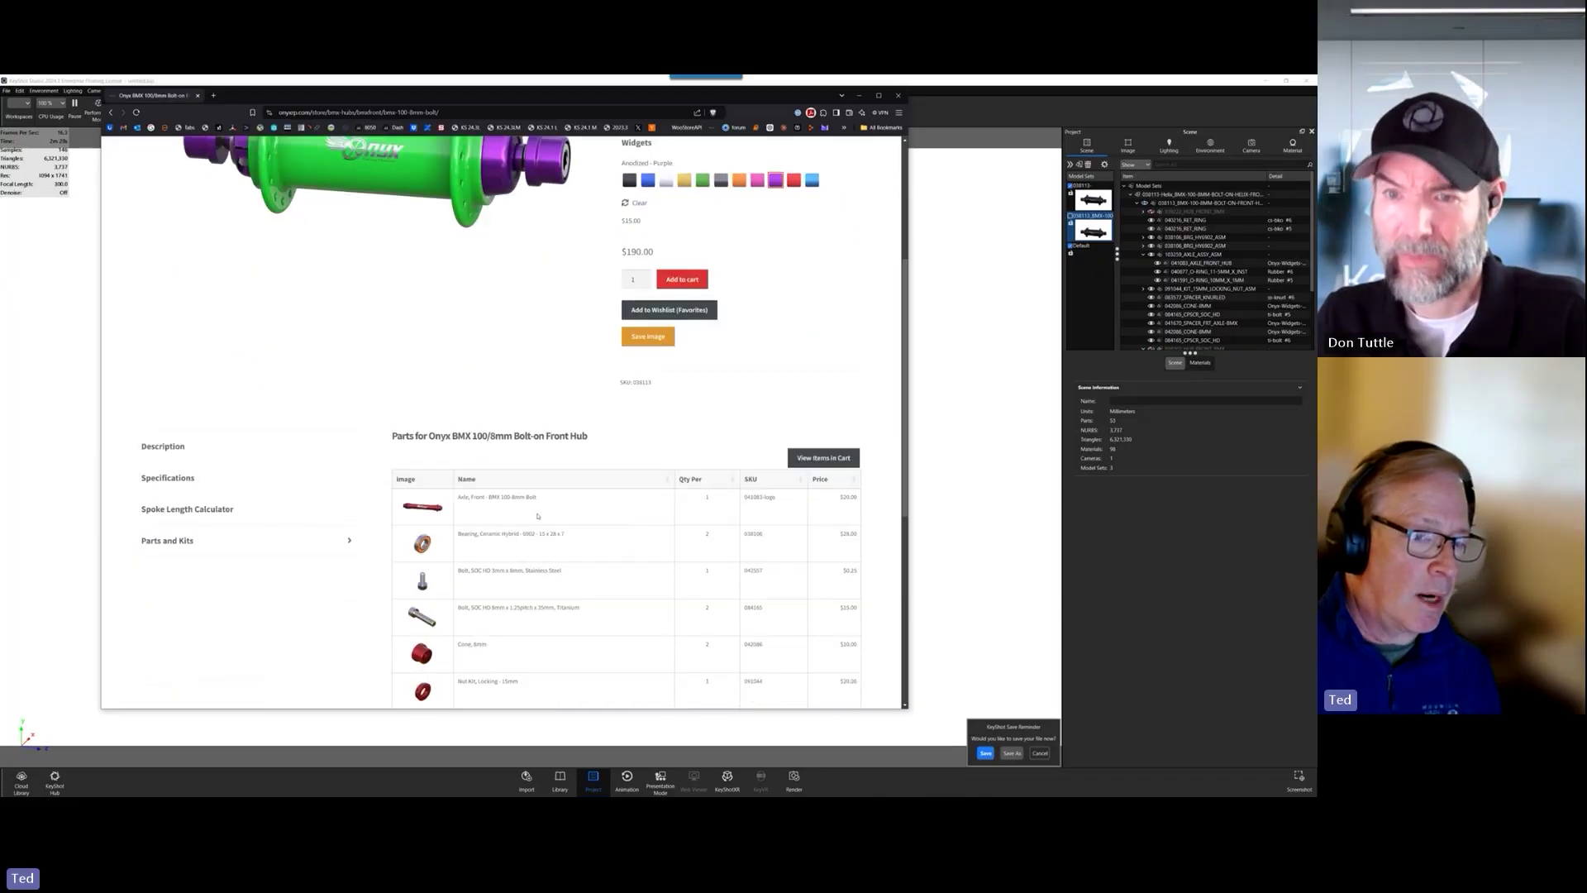
scroll(537, 516, down, 2)
scroll(535, 479, up, 3)
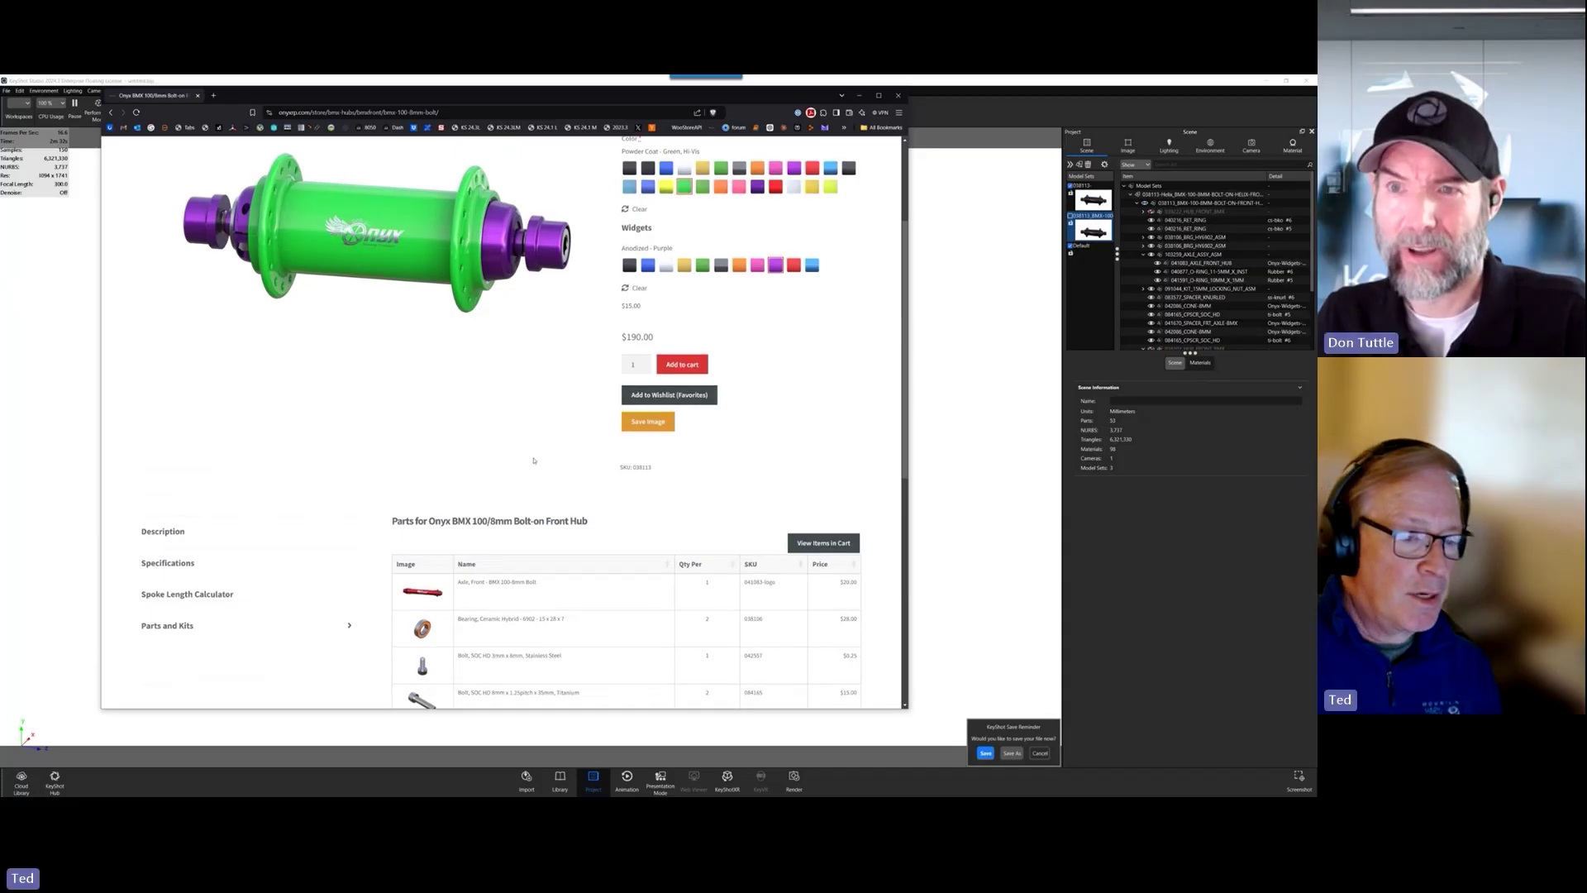
- Review the front hub's complete parts list and the configured hub image with its color options on the product page
scroll(532, 459, down, 3)
scroll(647, 445, down, 2)
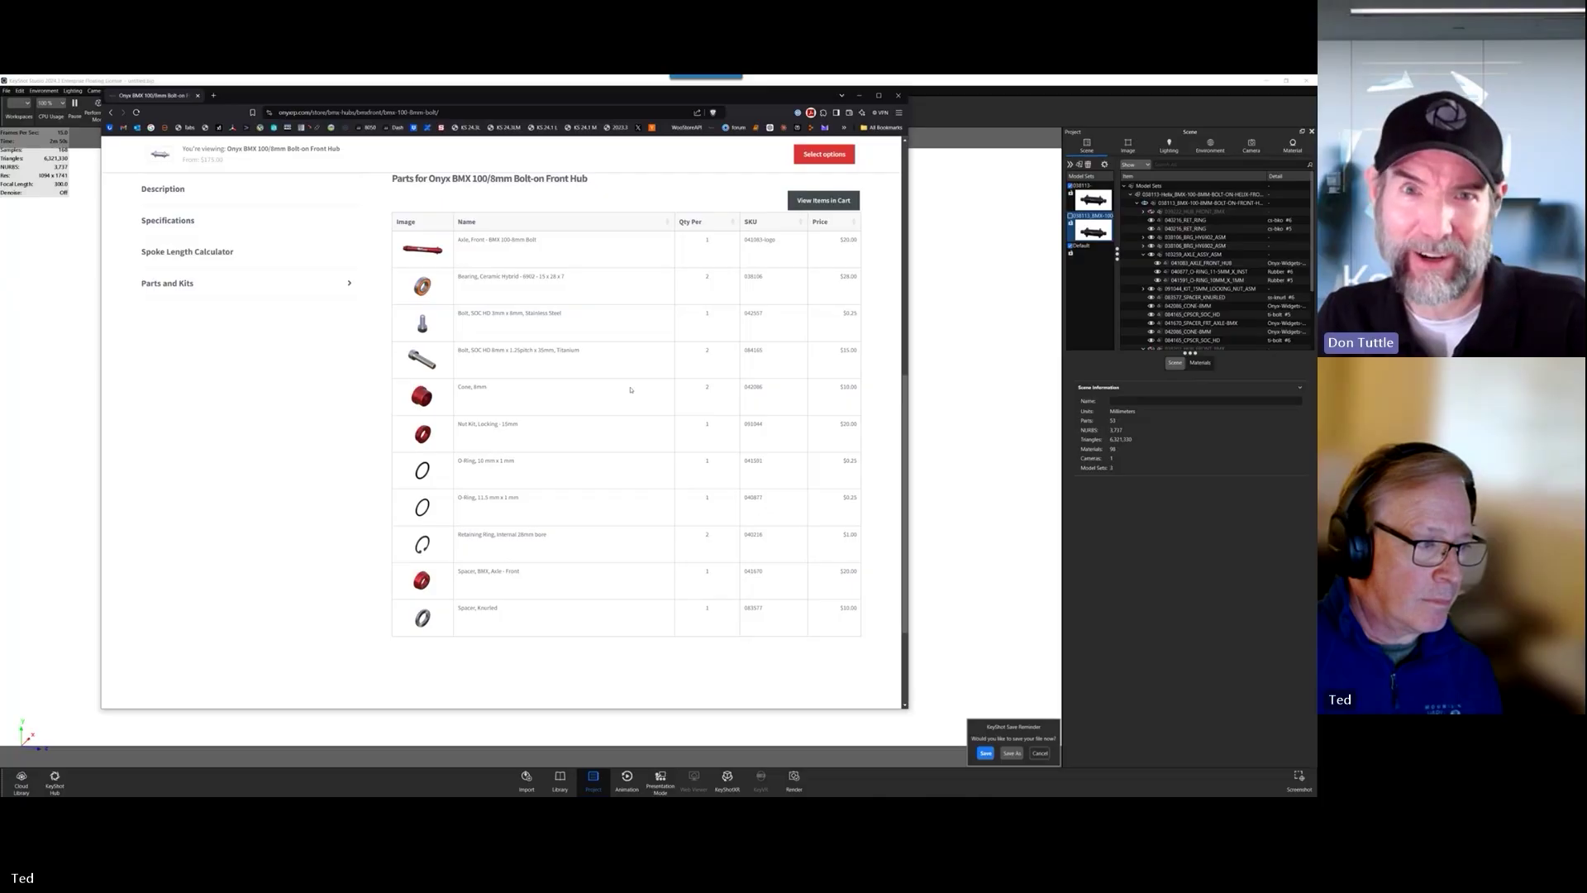
scroll(630, 389, up, 3)
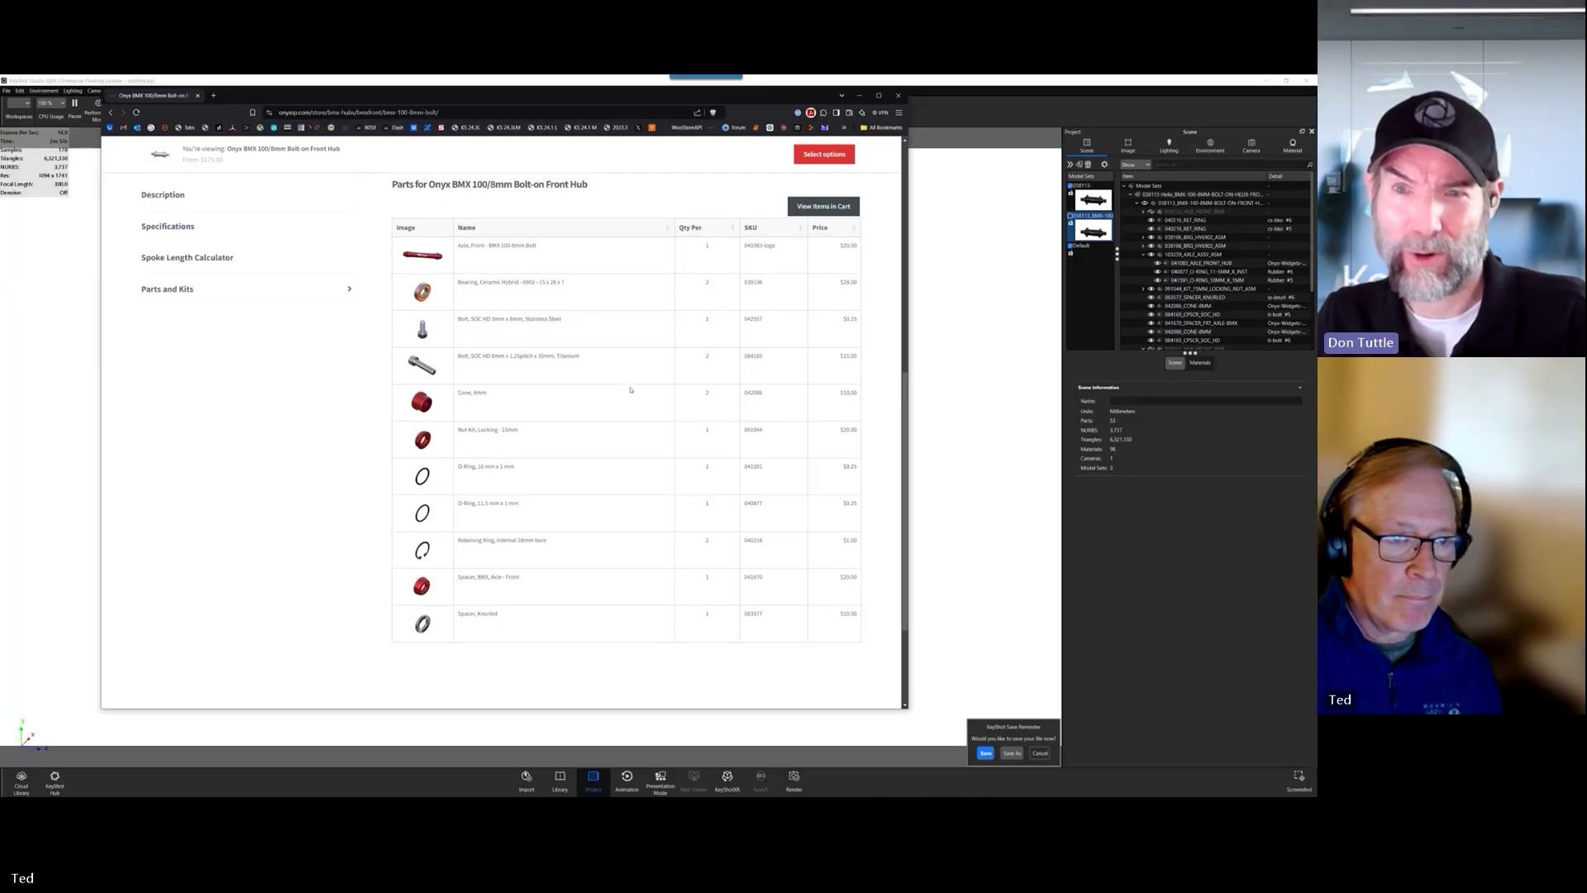
scroll(630, 389, up, 1)
scroll(630, 389, up, 4)
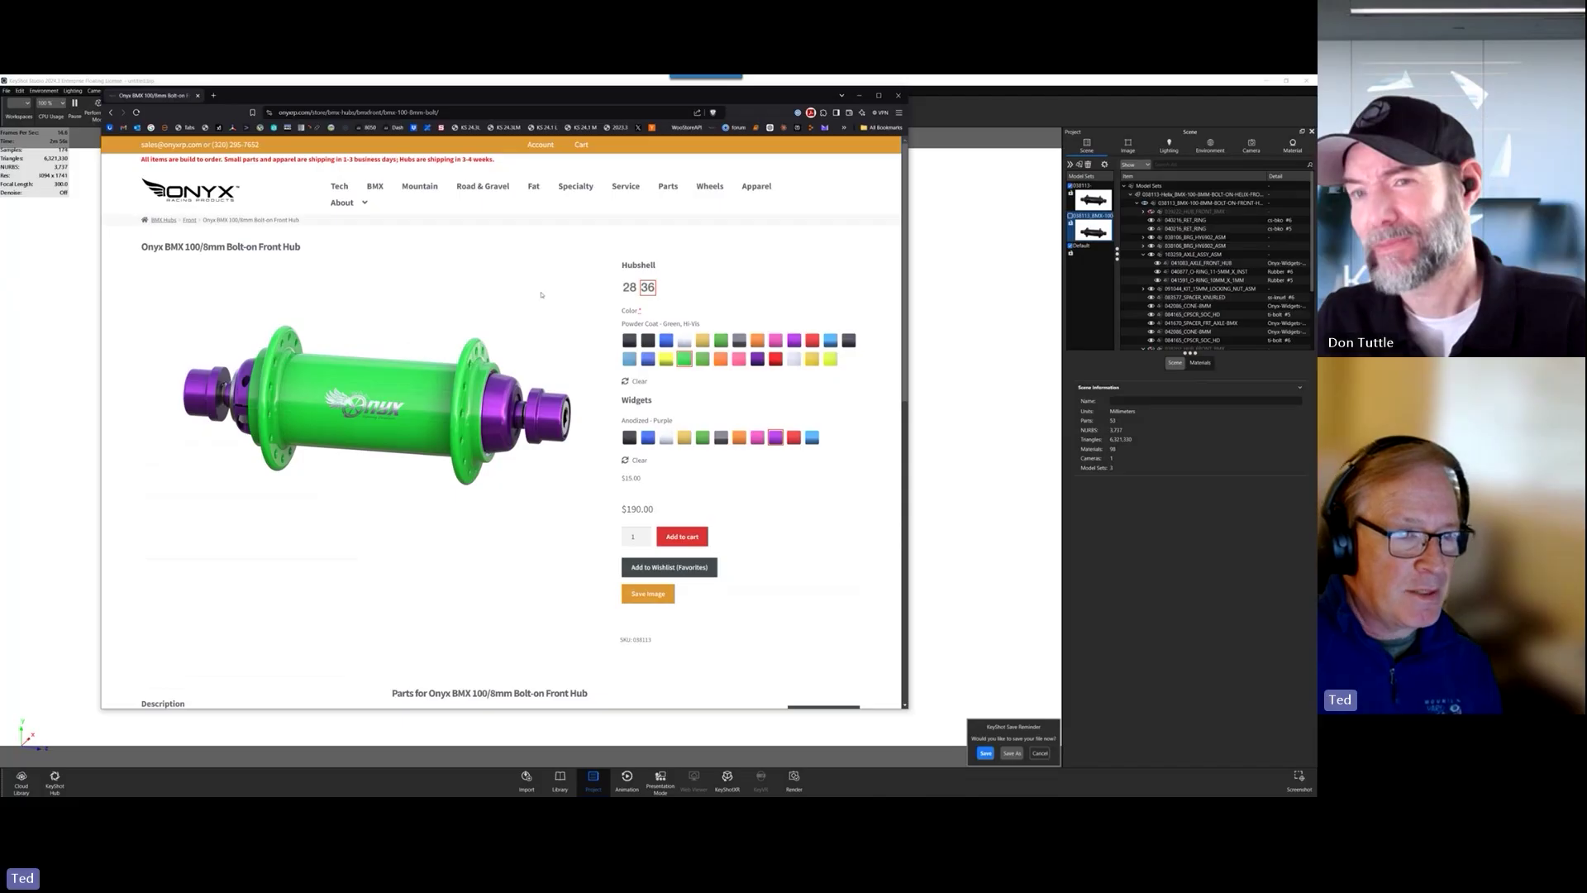
- Switch to KeyShot, identify the cone and the locking nut on the axle assembly by selecting them, and clear the selection
click(84, 239)
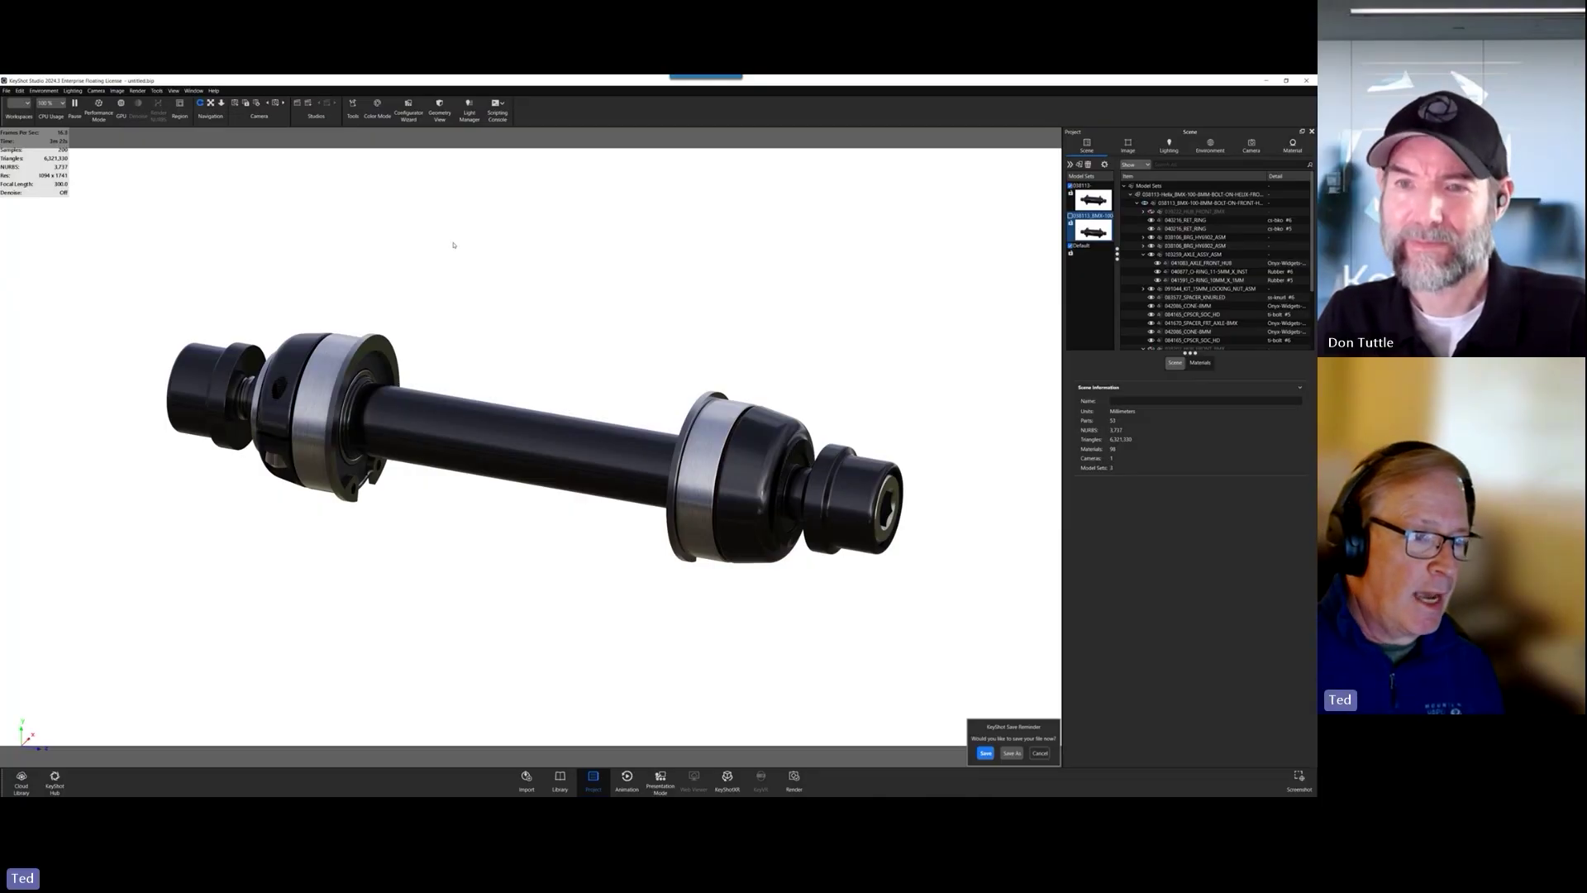
click(239, 372)
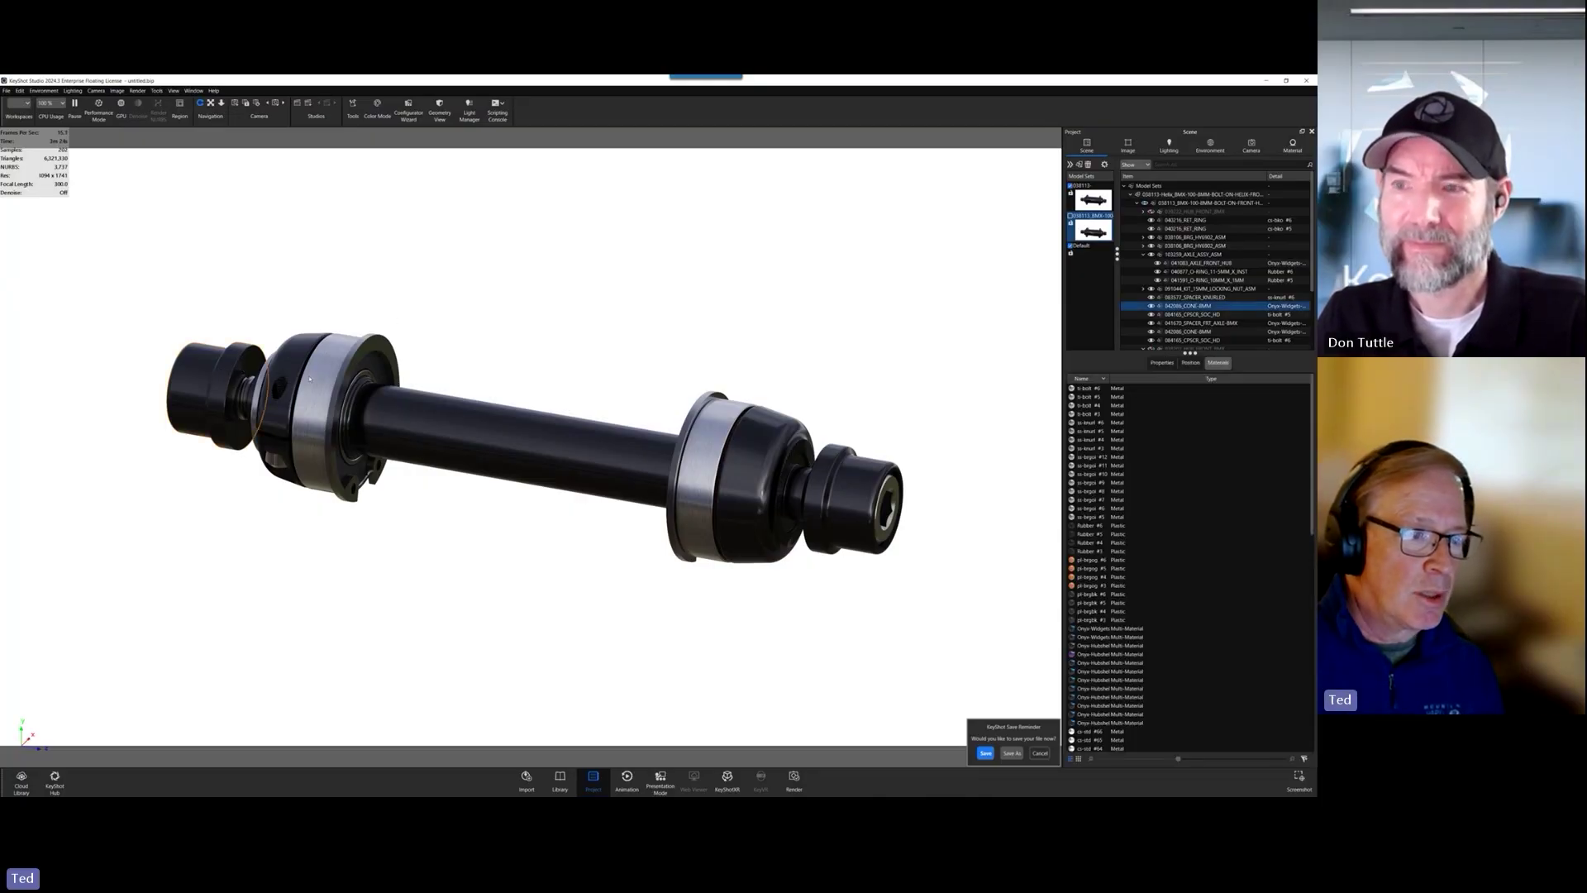
click(239, 369)
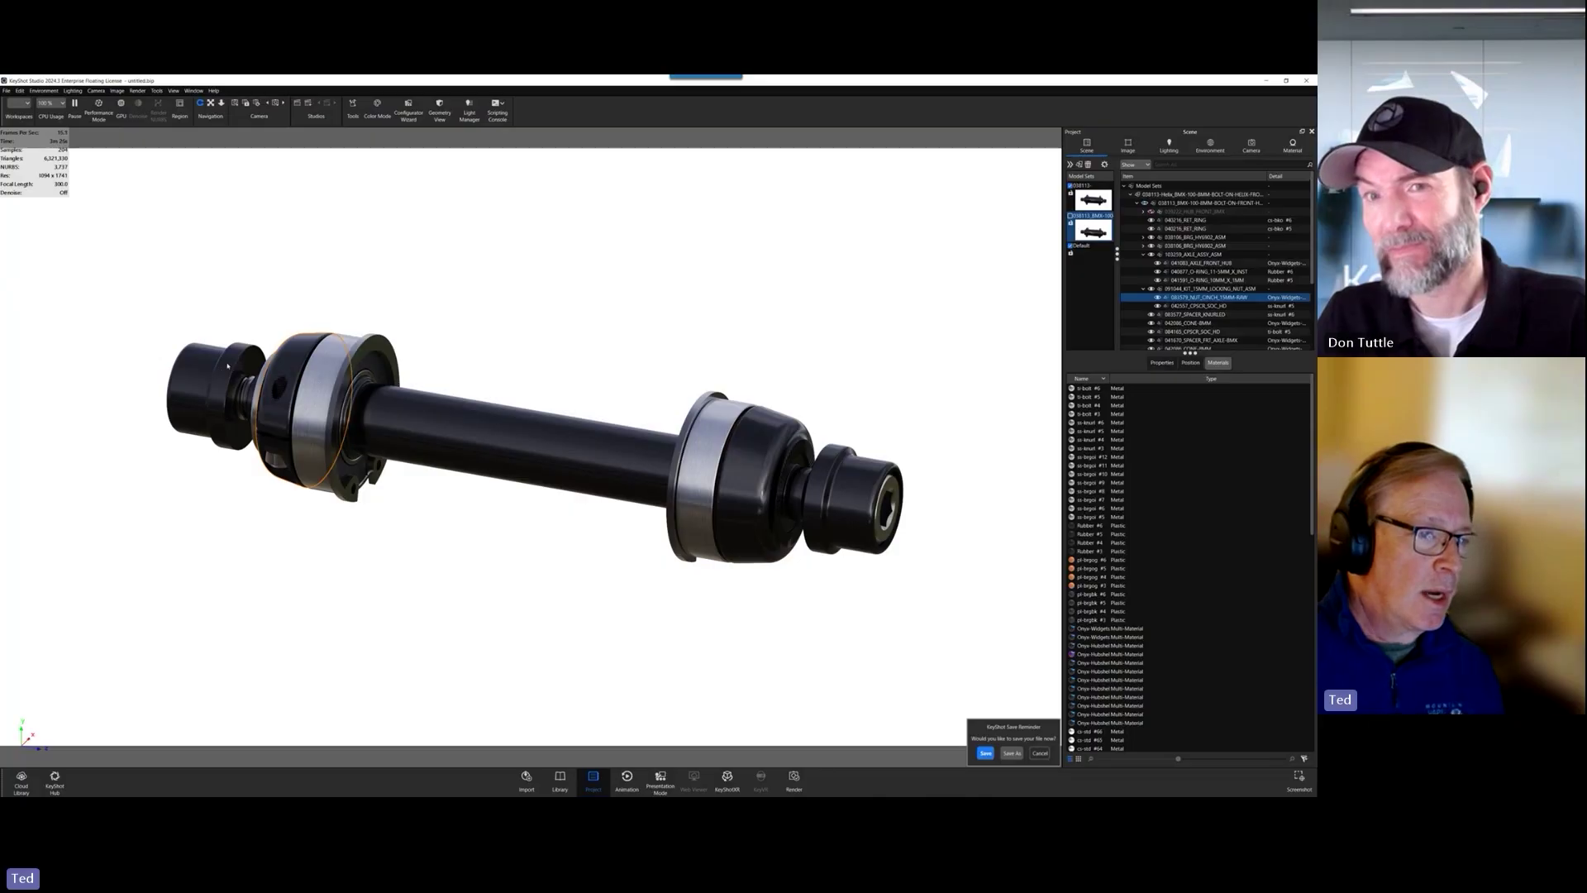
click(214, 363)
click(290, 374)
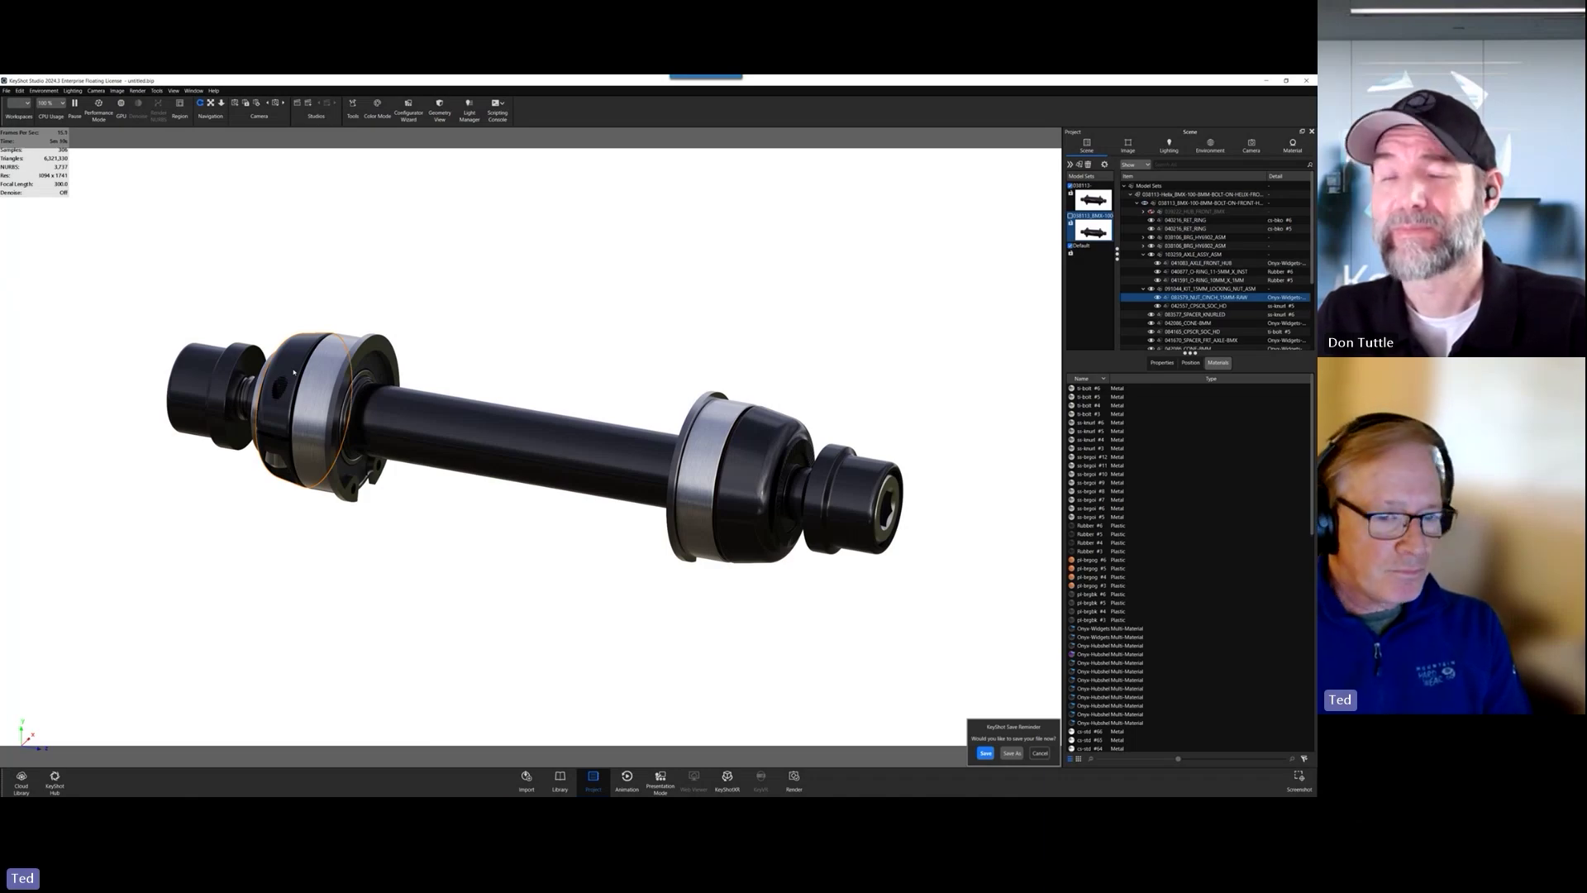
click(628, 266)
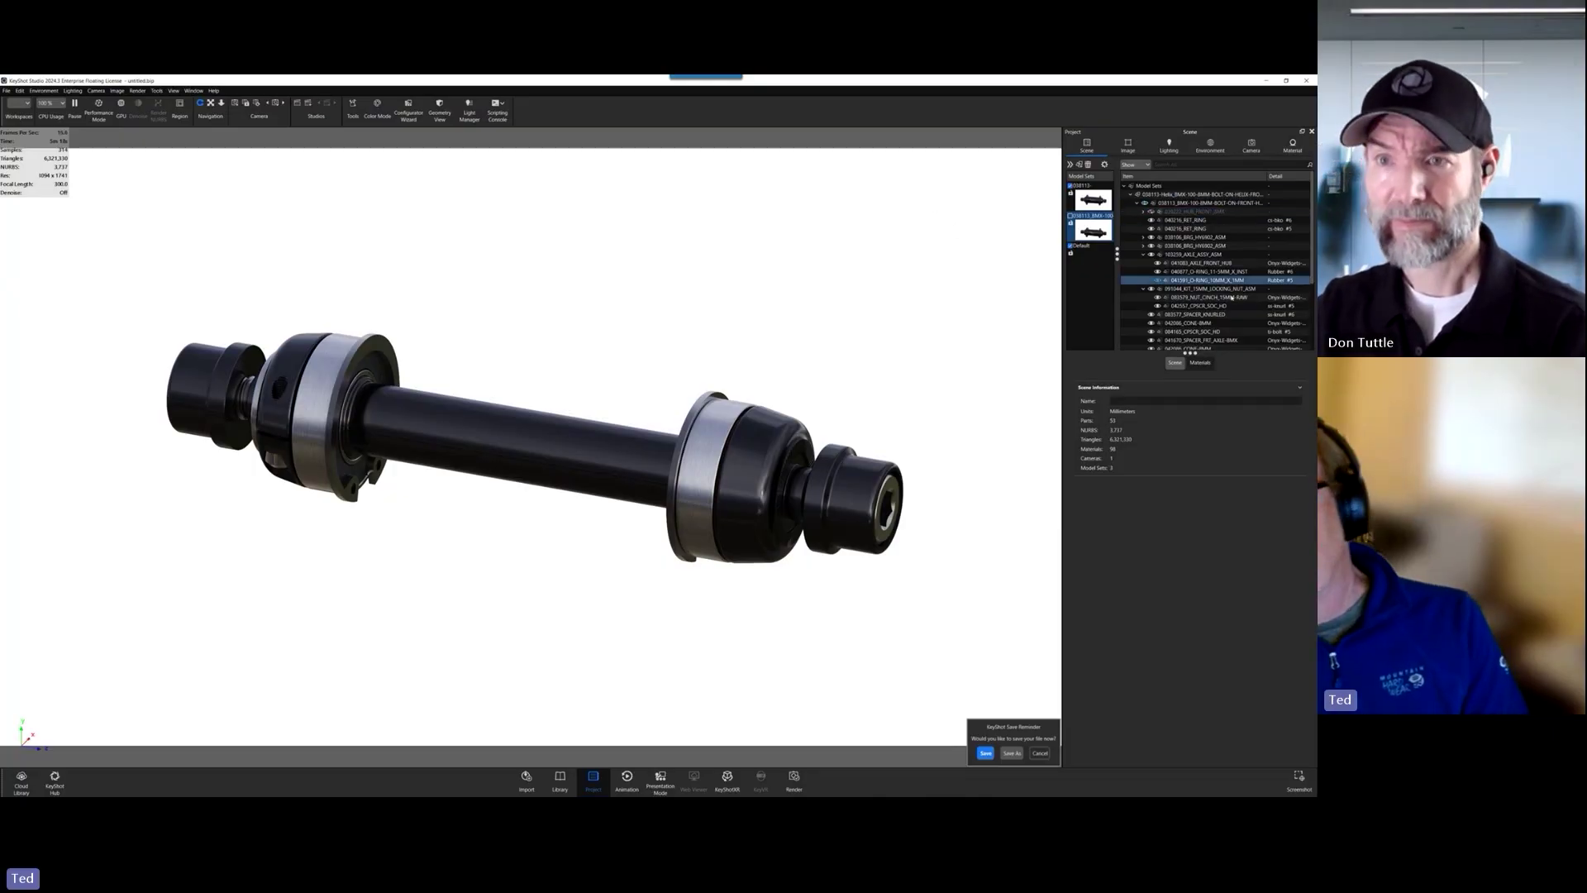
- Show the hidden front BMX hub shell in the scene and open its Onyx hubshell logo multi-material
scroll(1210, 281, down, 2)
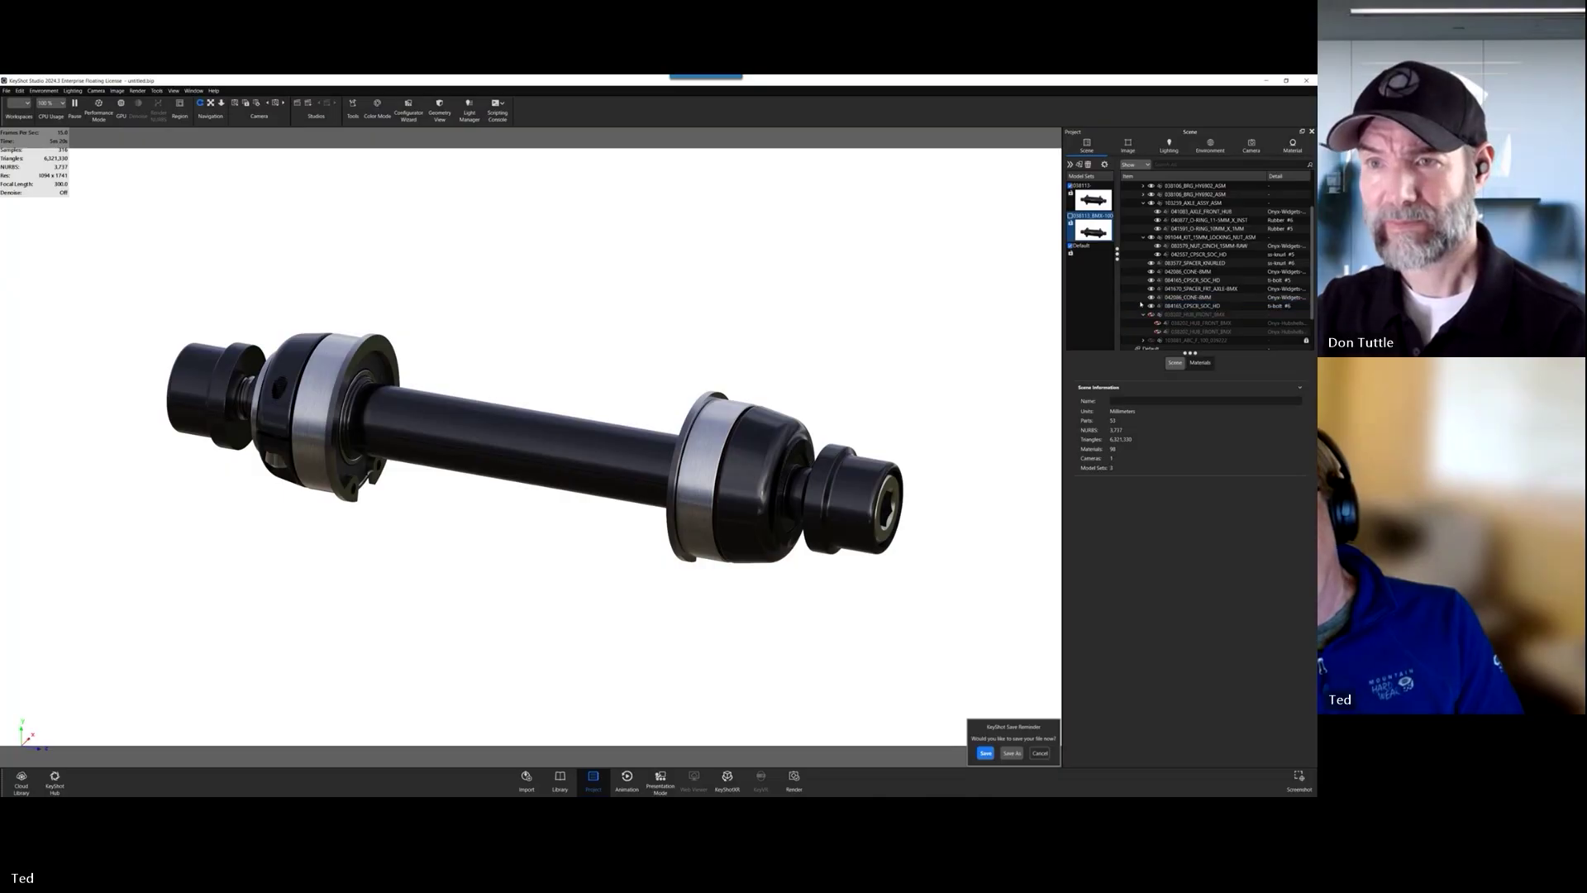
click(1152, 315)
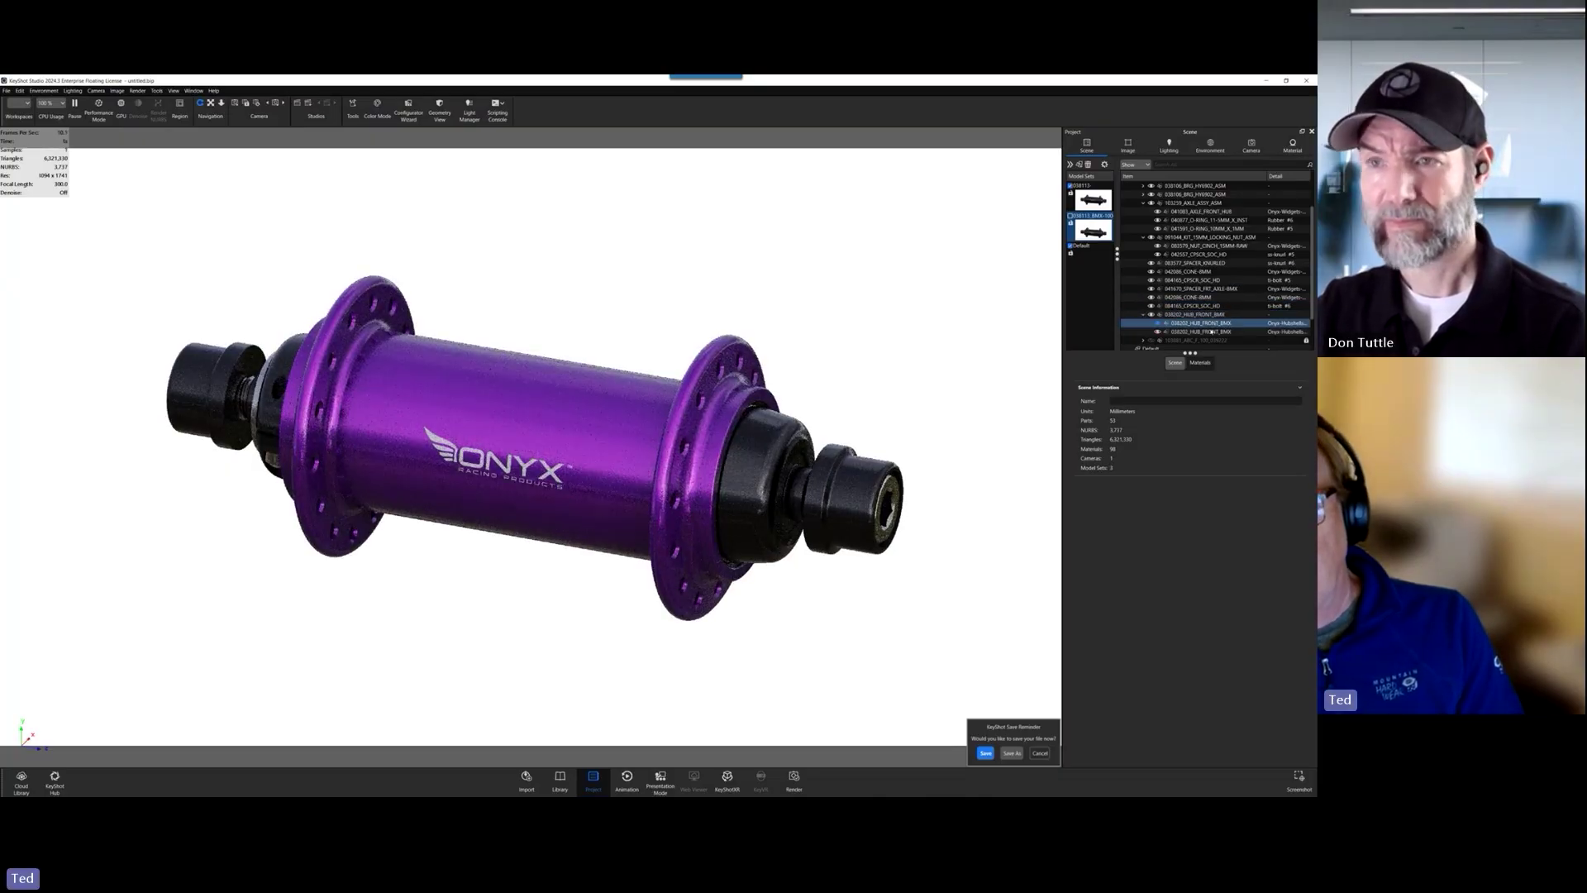
double_click(1214, 323)
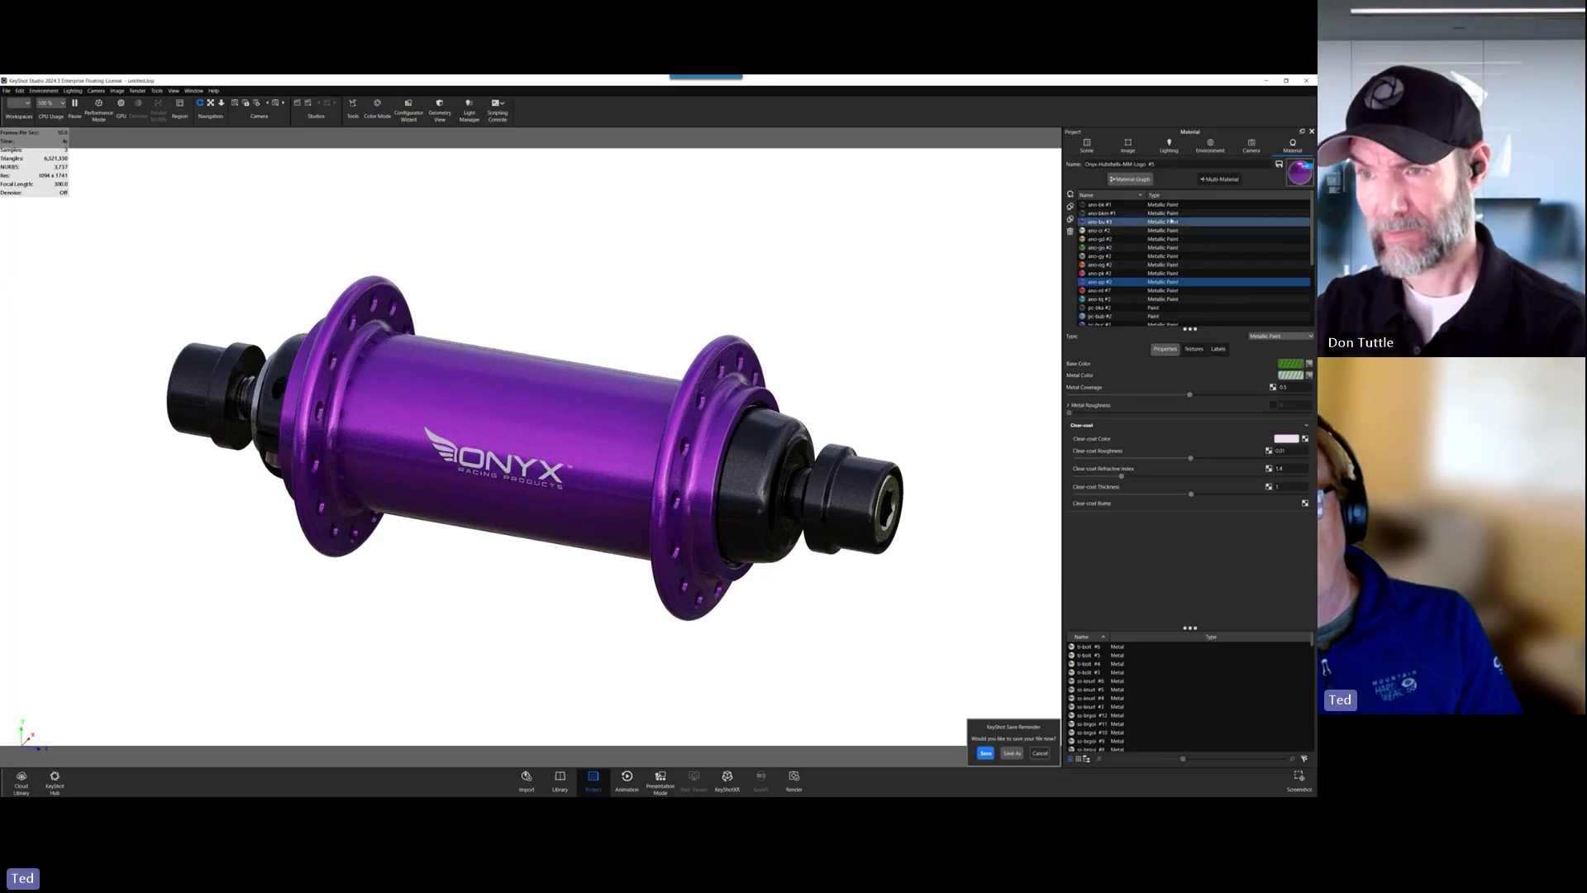
- Open the hubshell multi-material in the Material Graph and automatically align its nodes
click(1131, 179)
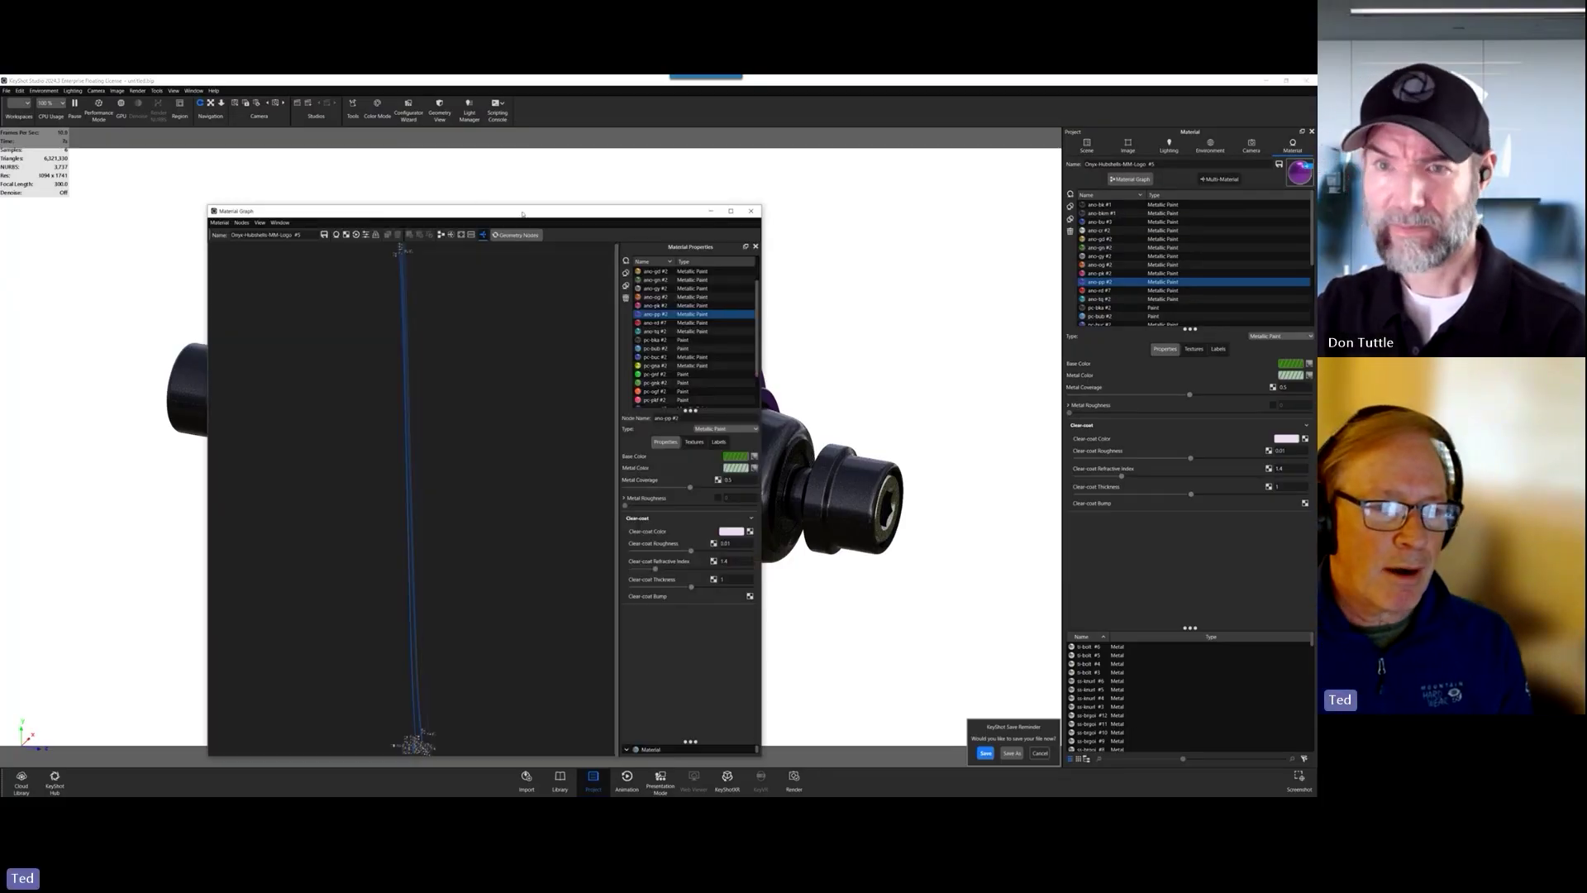
drag(522, 213, 499, 134)
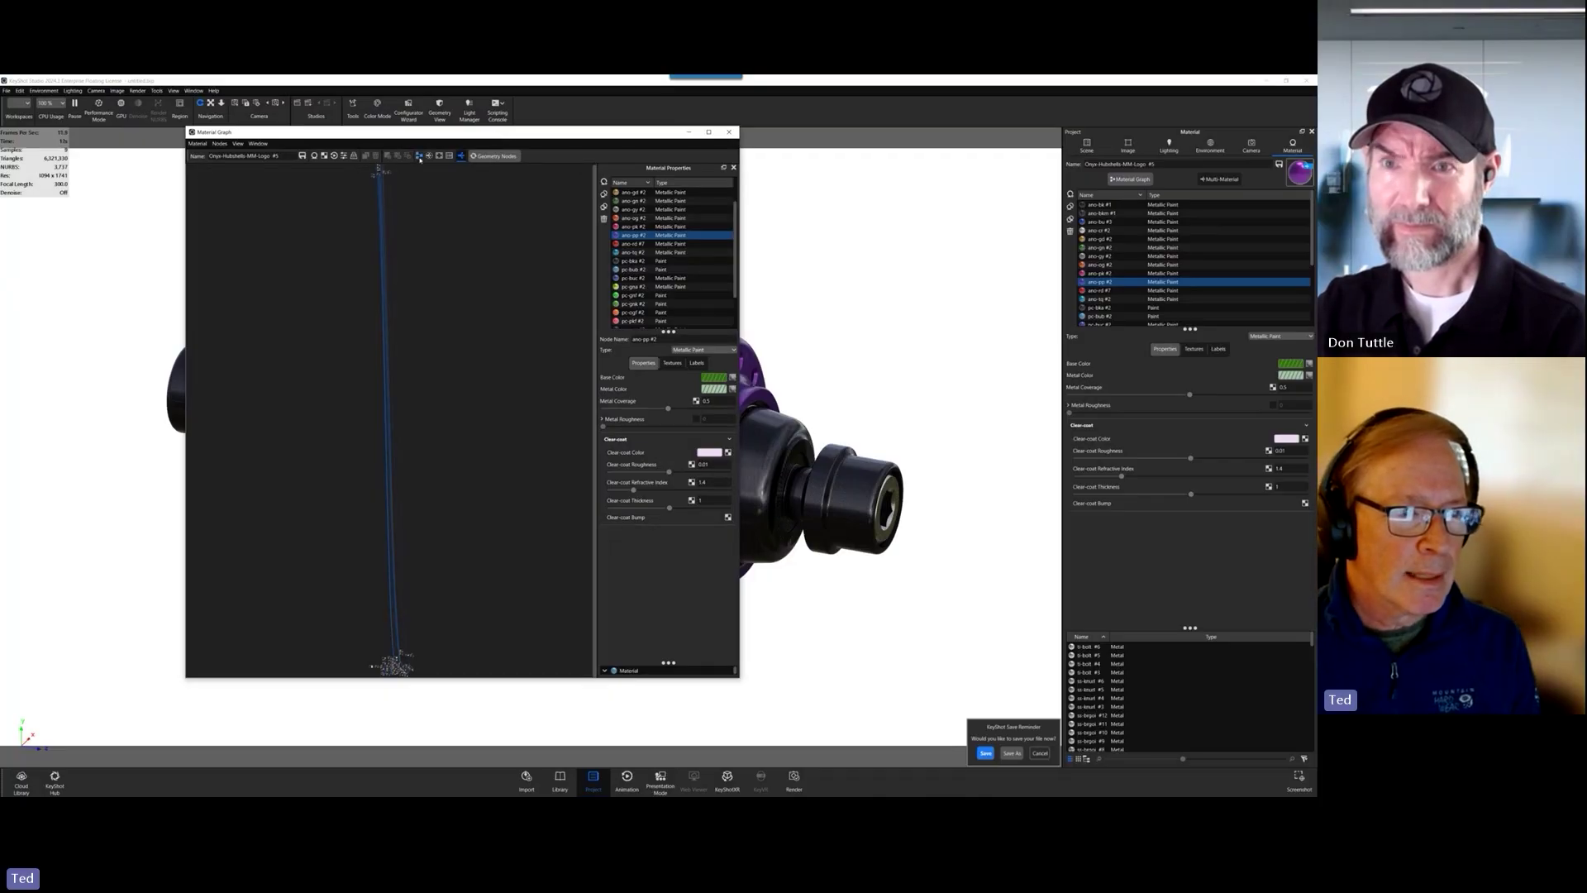
click(419, 157)
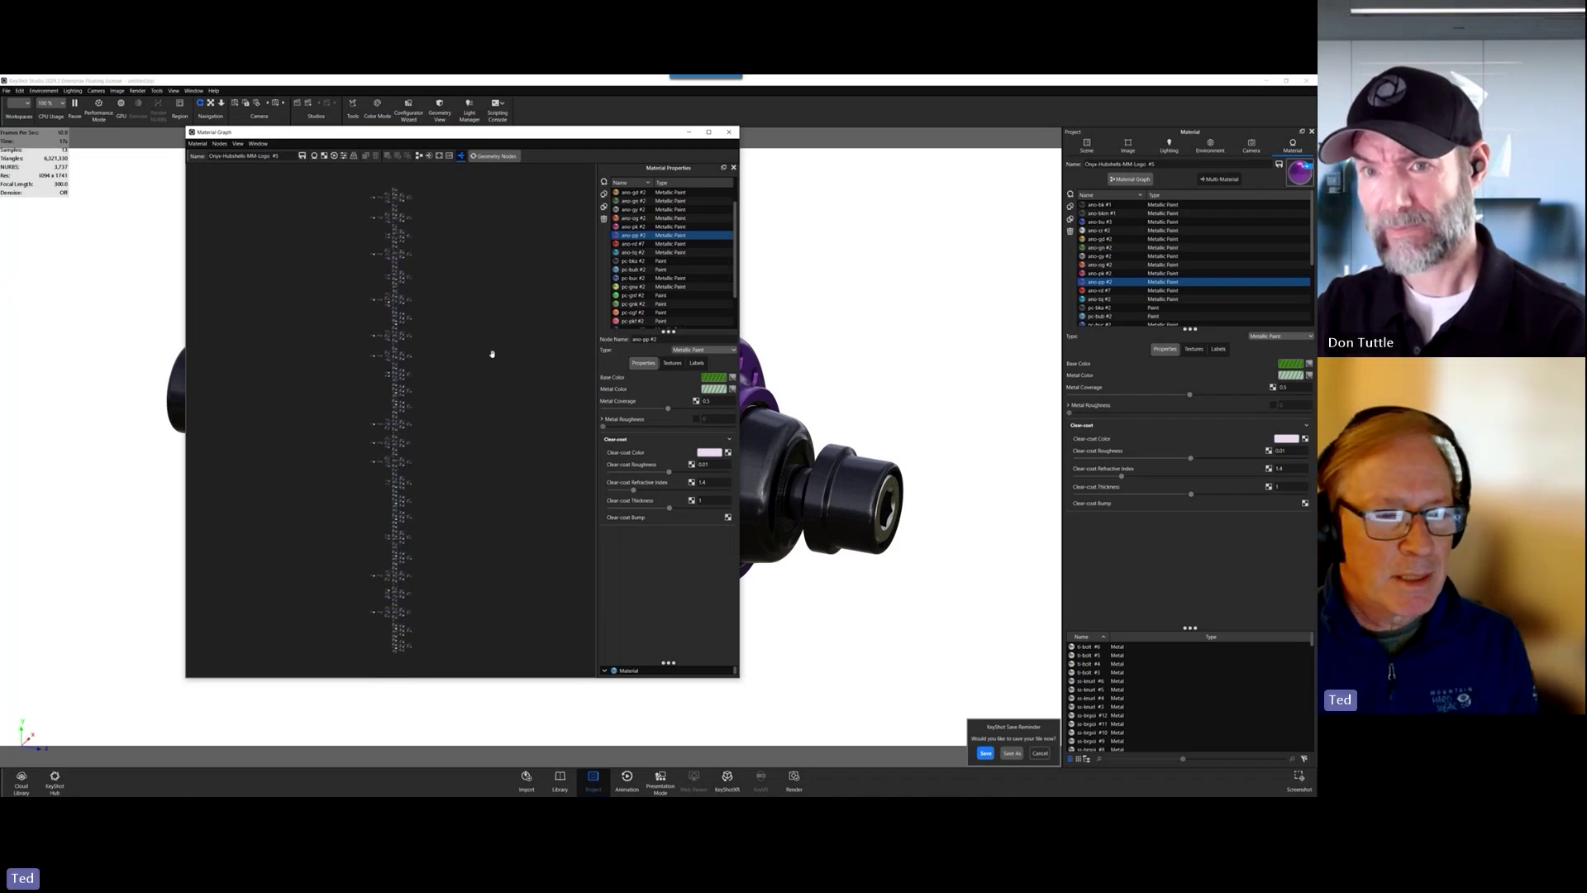
- Examine the node networks of the hubshell's color variants in an enlarged Material Graph window, and close the graph
scroll(485, 356, up, 5)
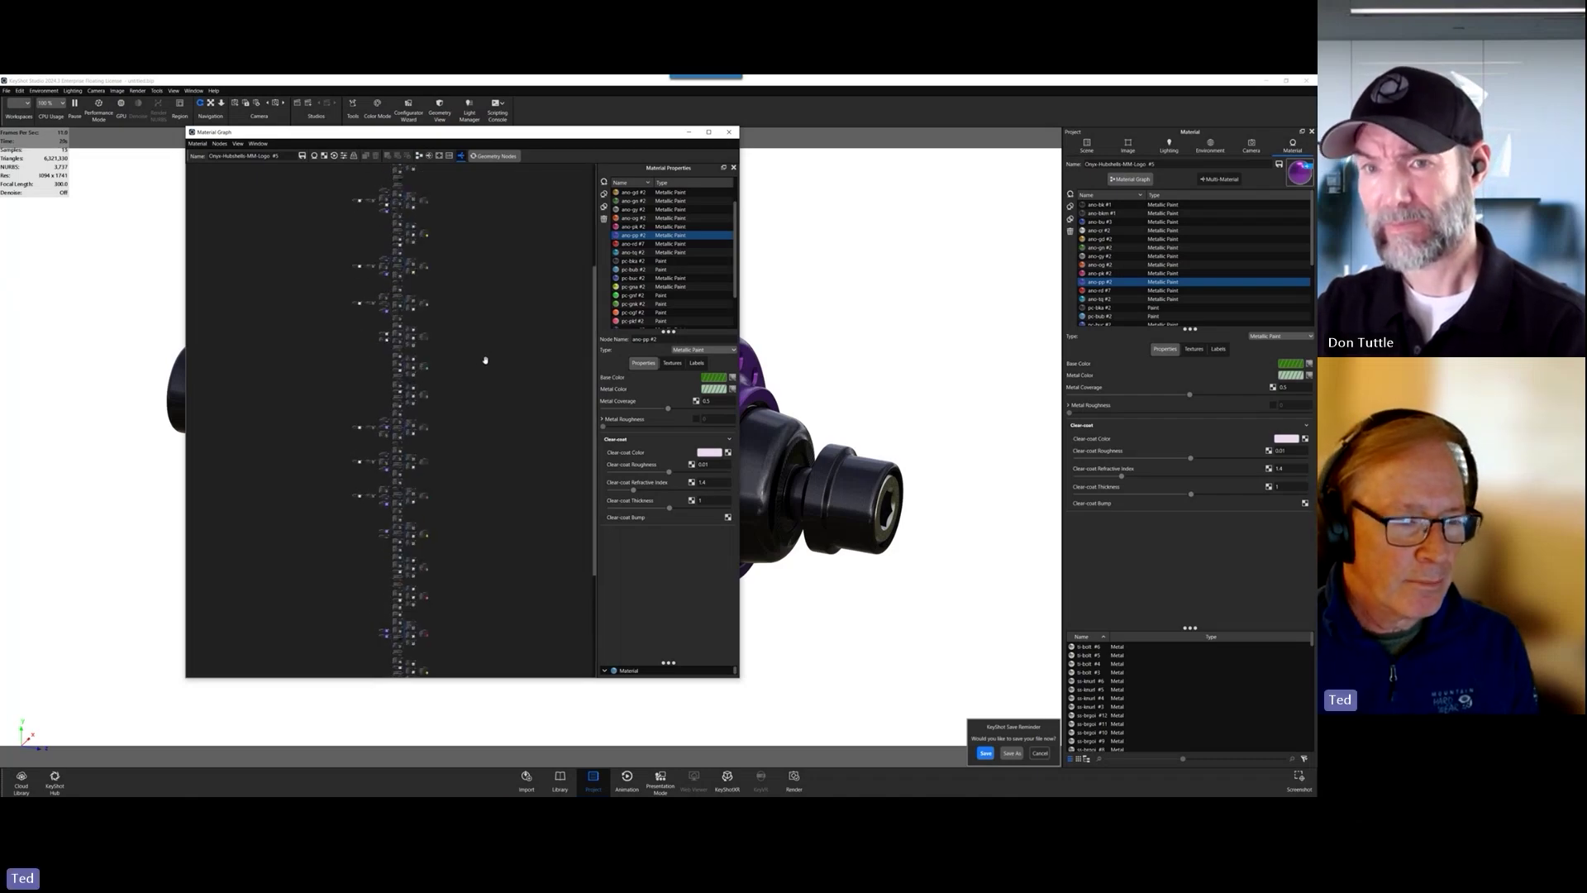
scroll(485, 360, up, 5)
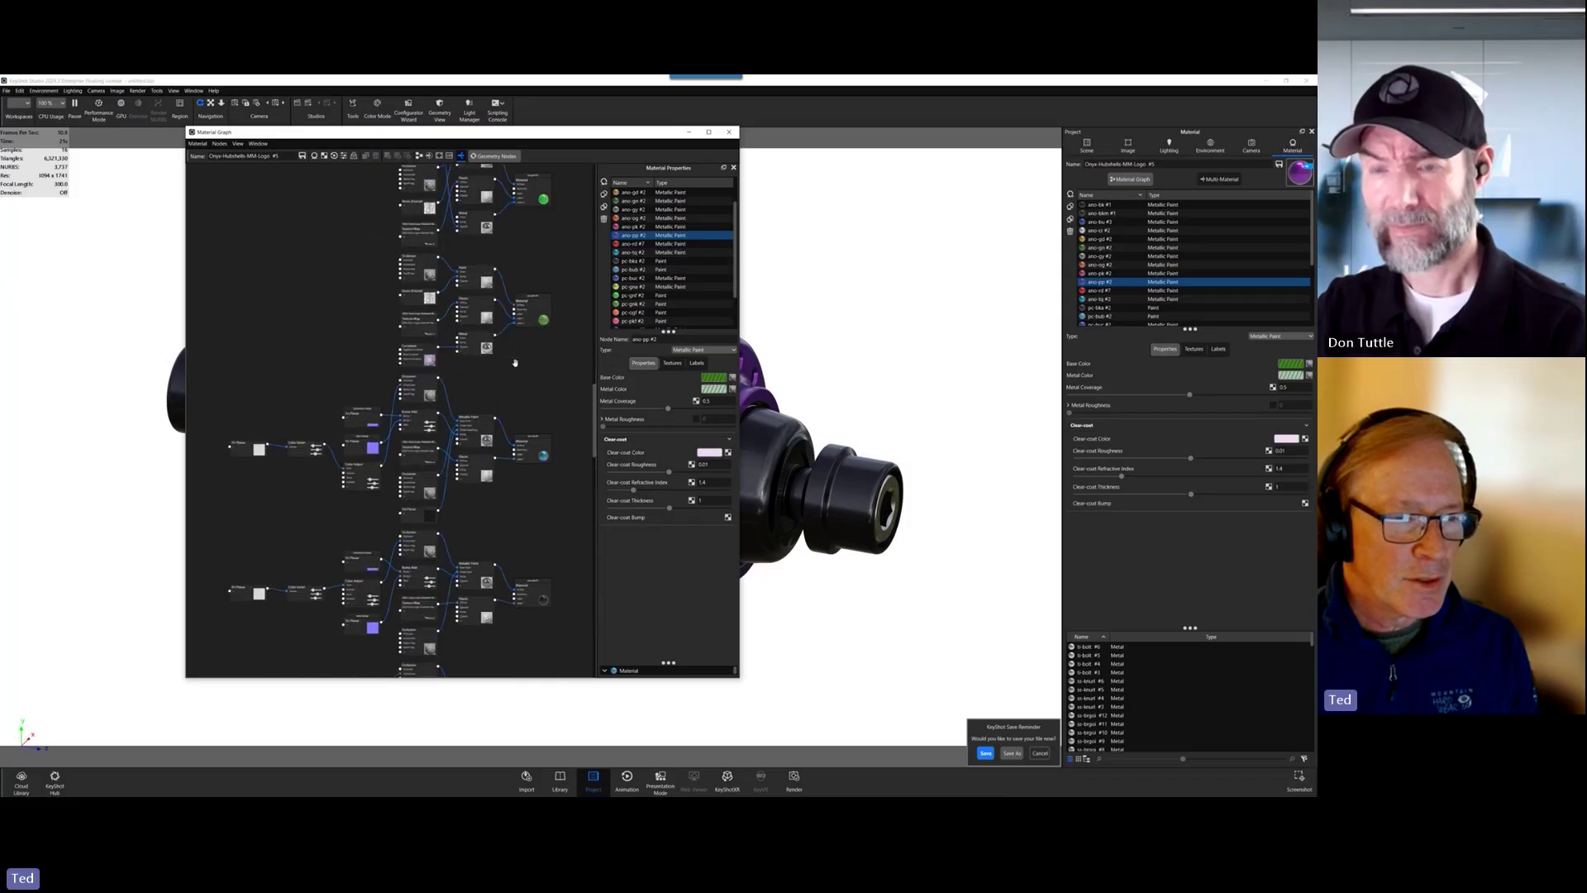
scroll(314, 285, up, 1)
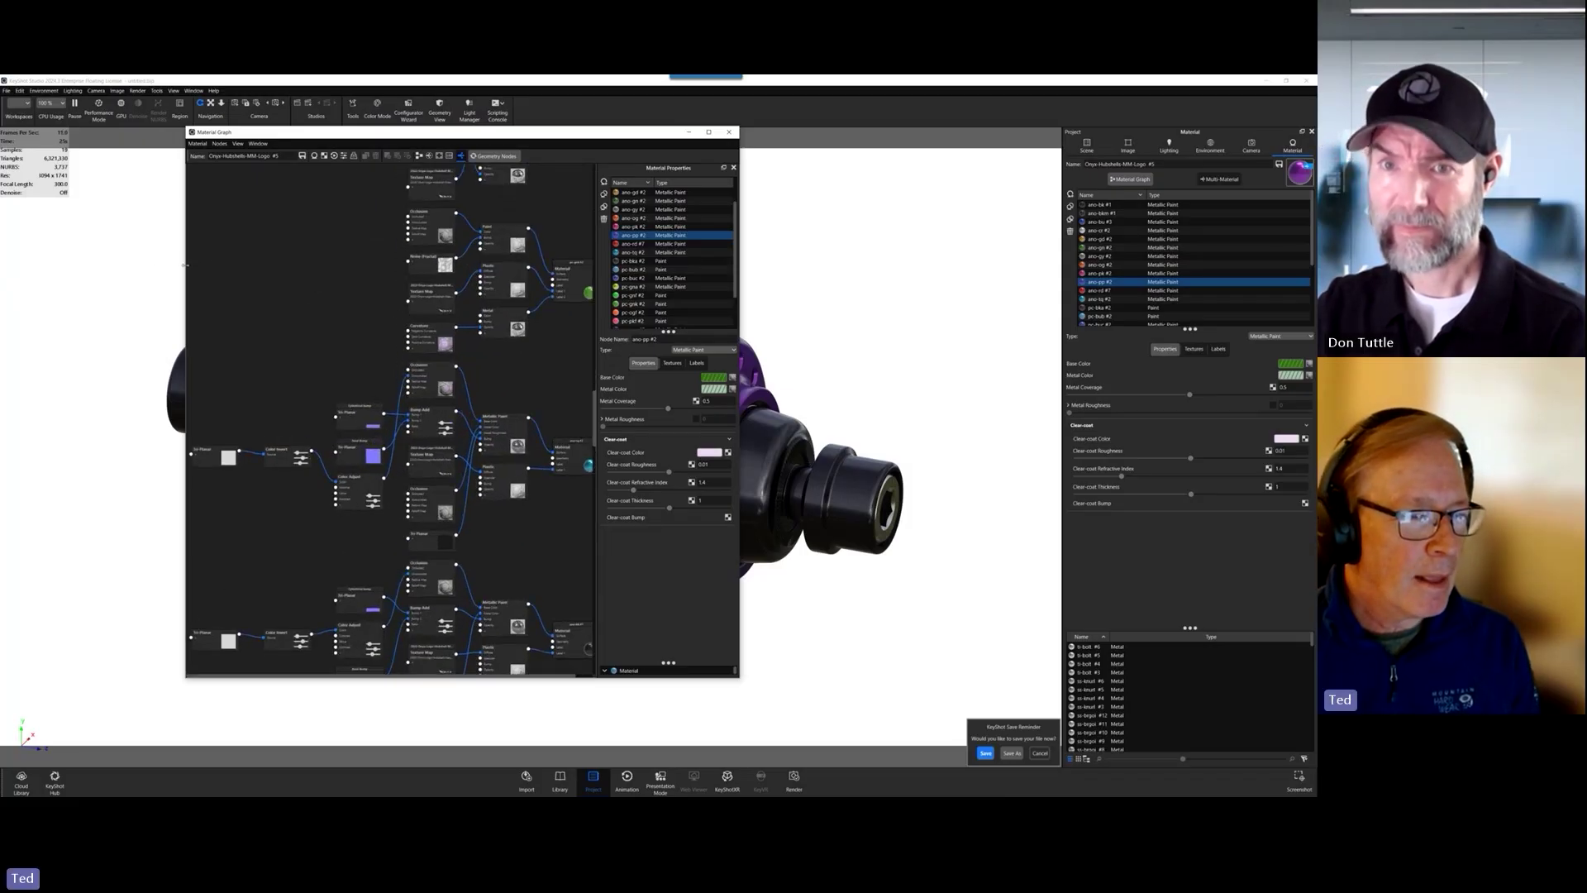
drag(185, 264, 51, 265)
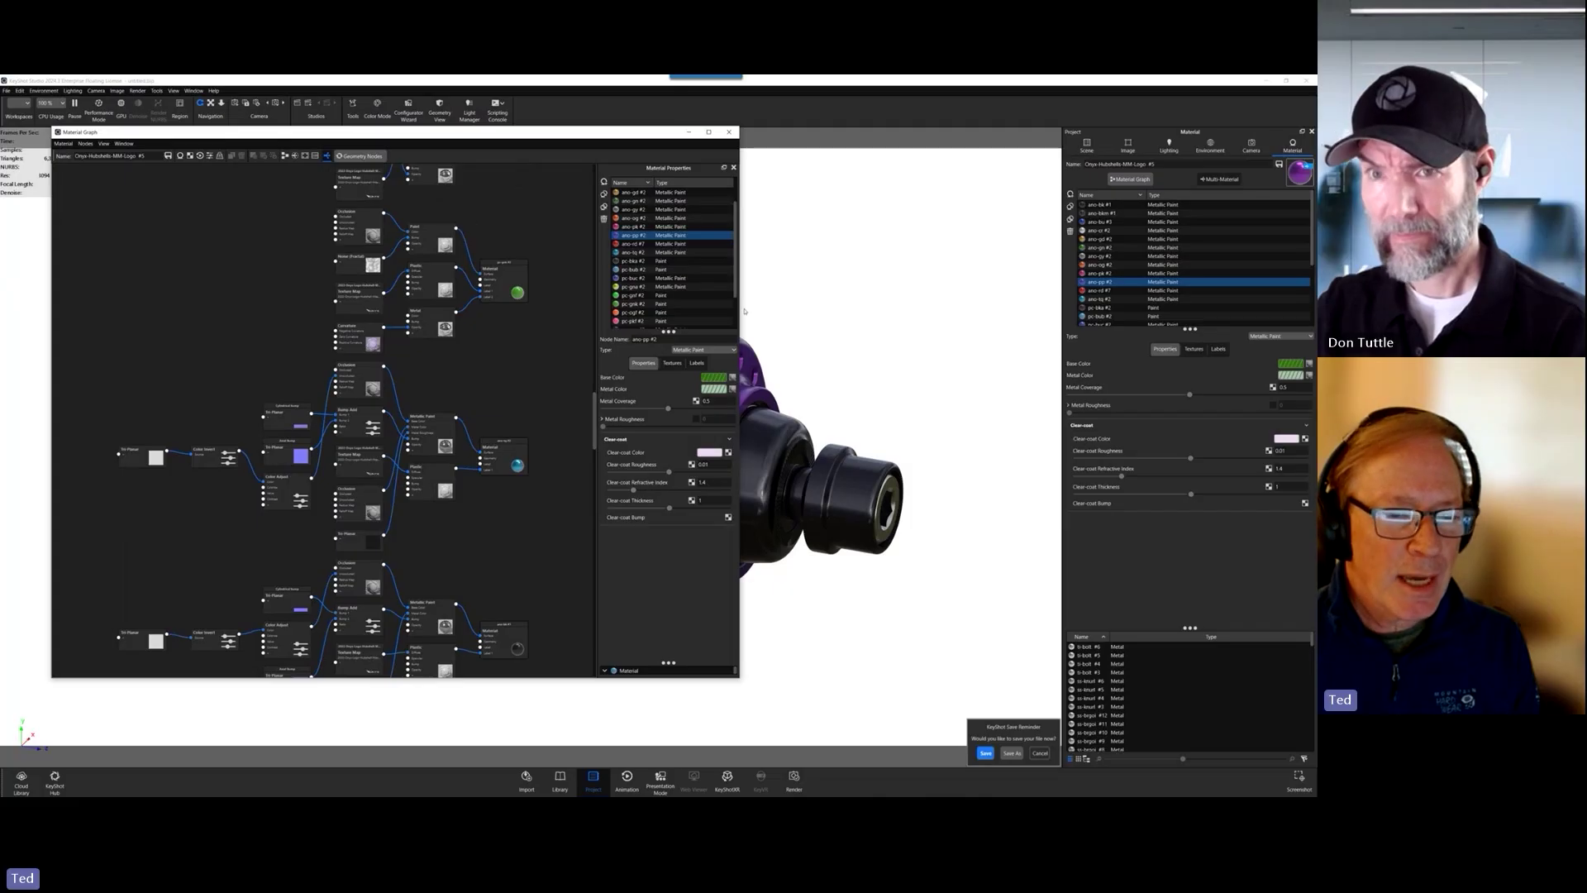
drag(741, 307, 921, 307)
scroll(724, 305, up, 1)
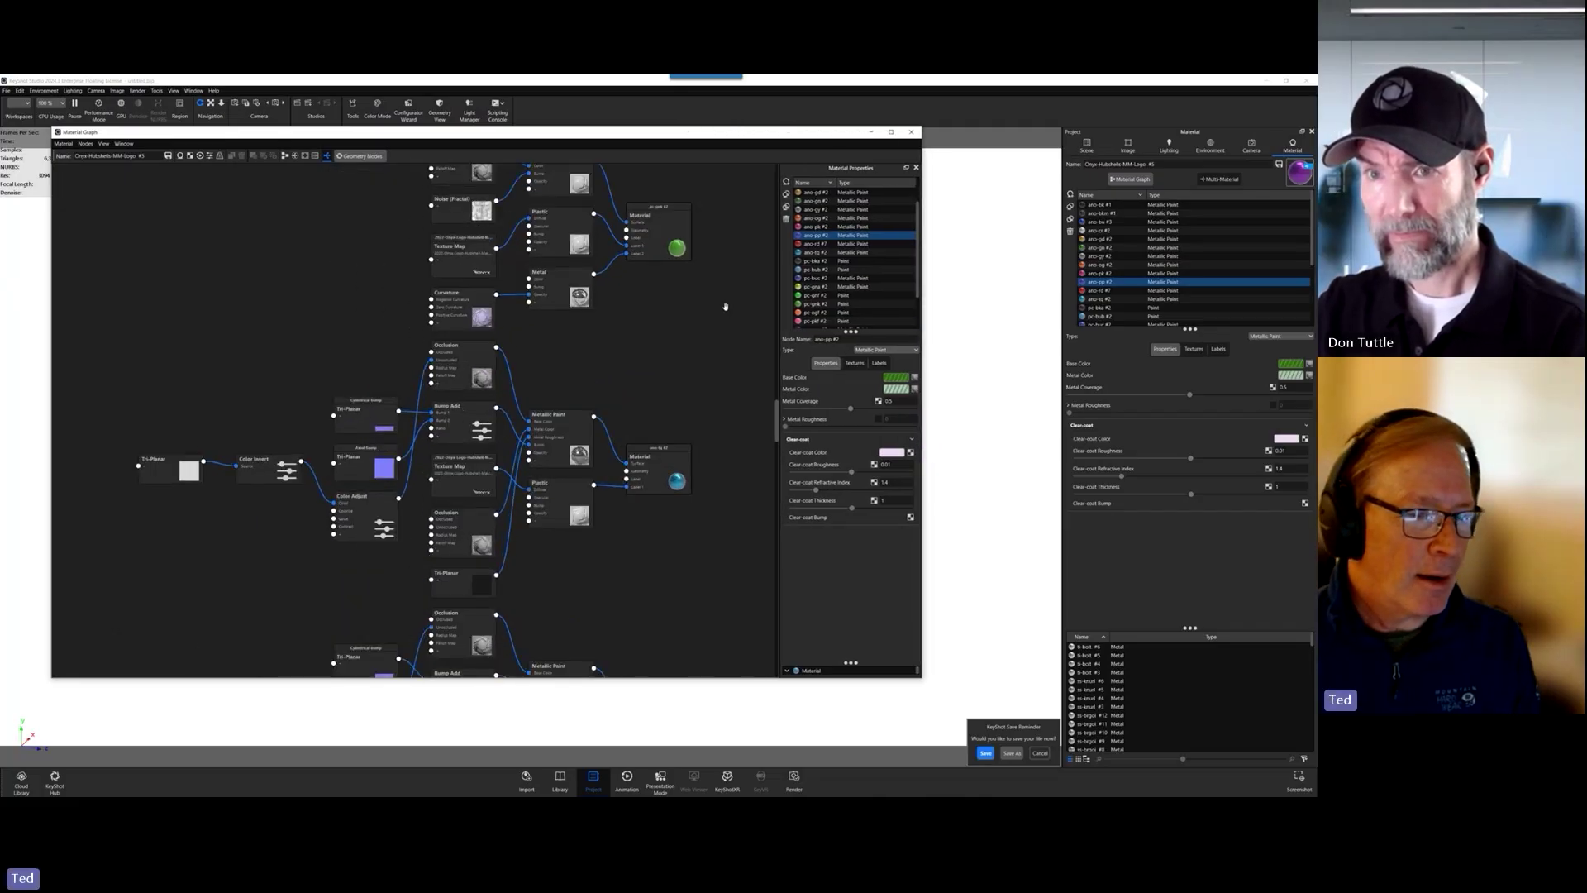
scroll(711, 316, up, 1)
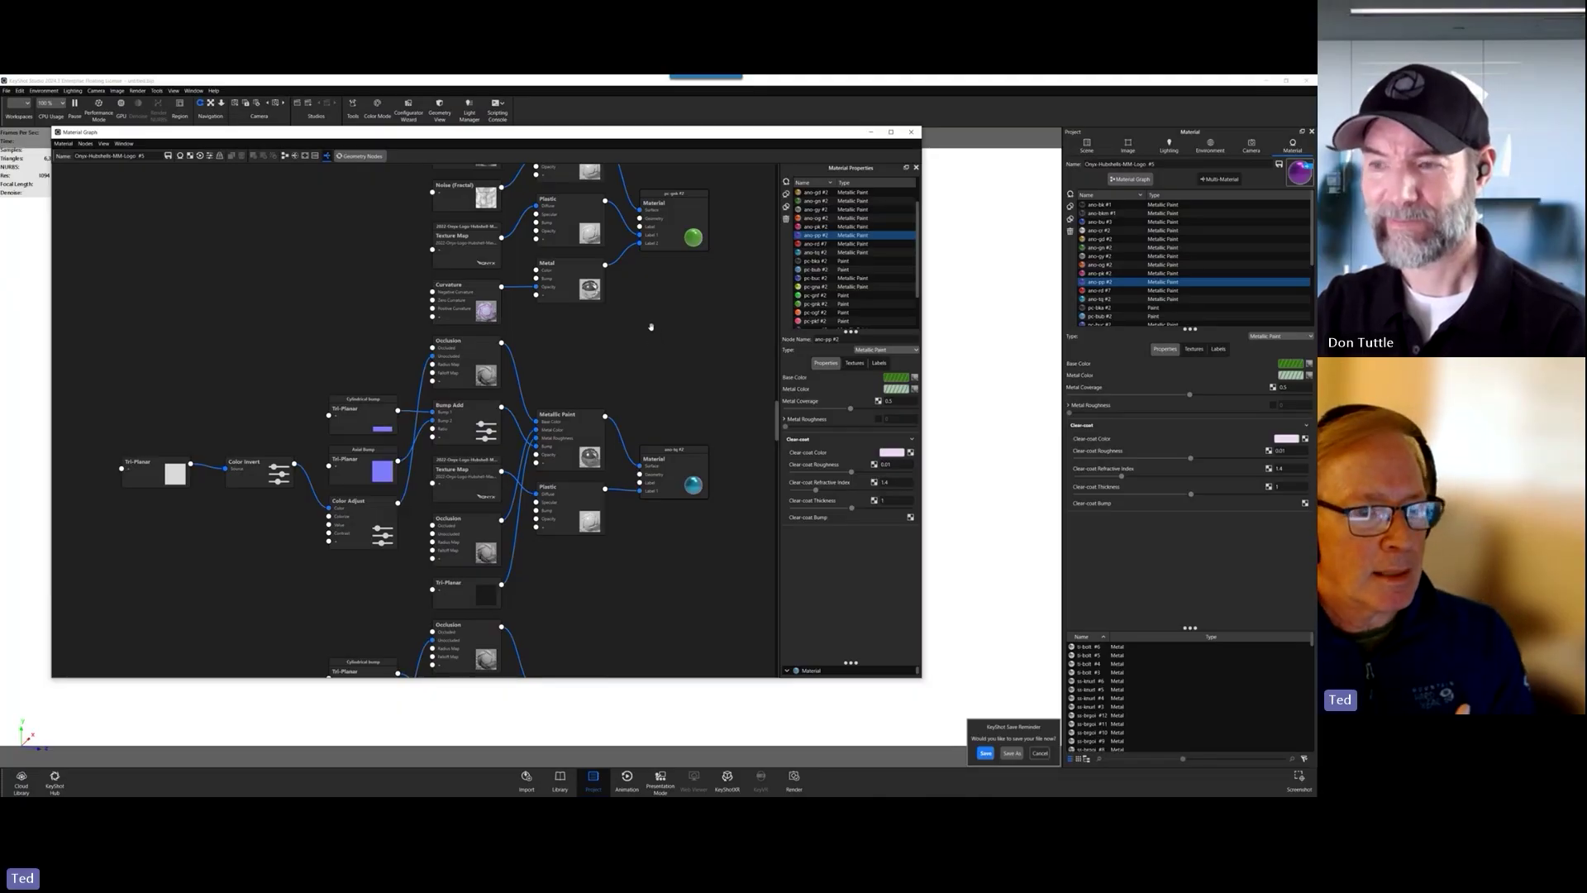
drag(669, 133, 693, 175)
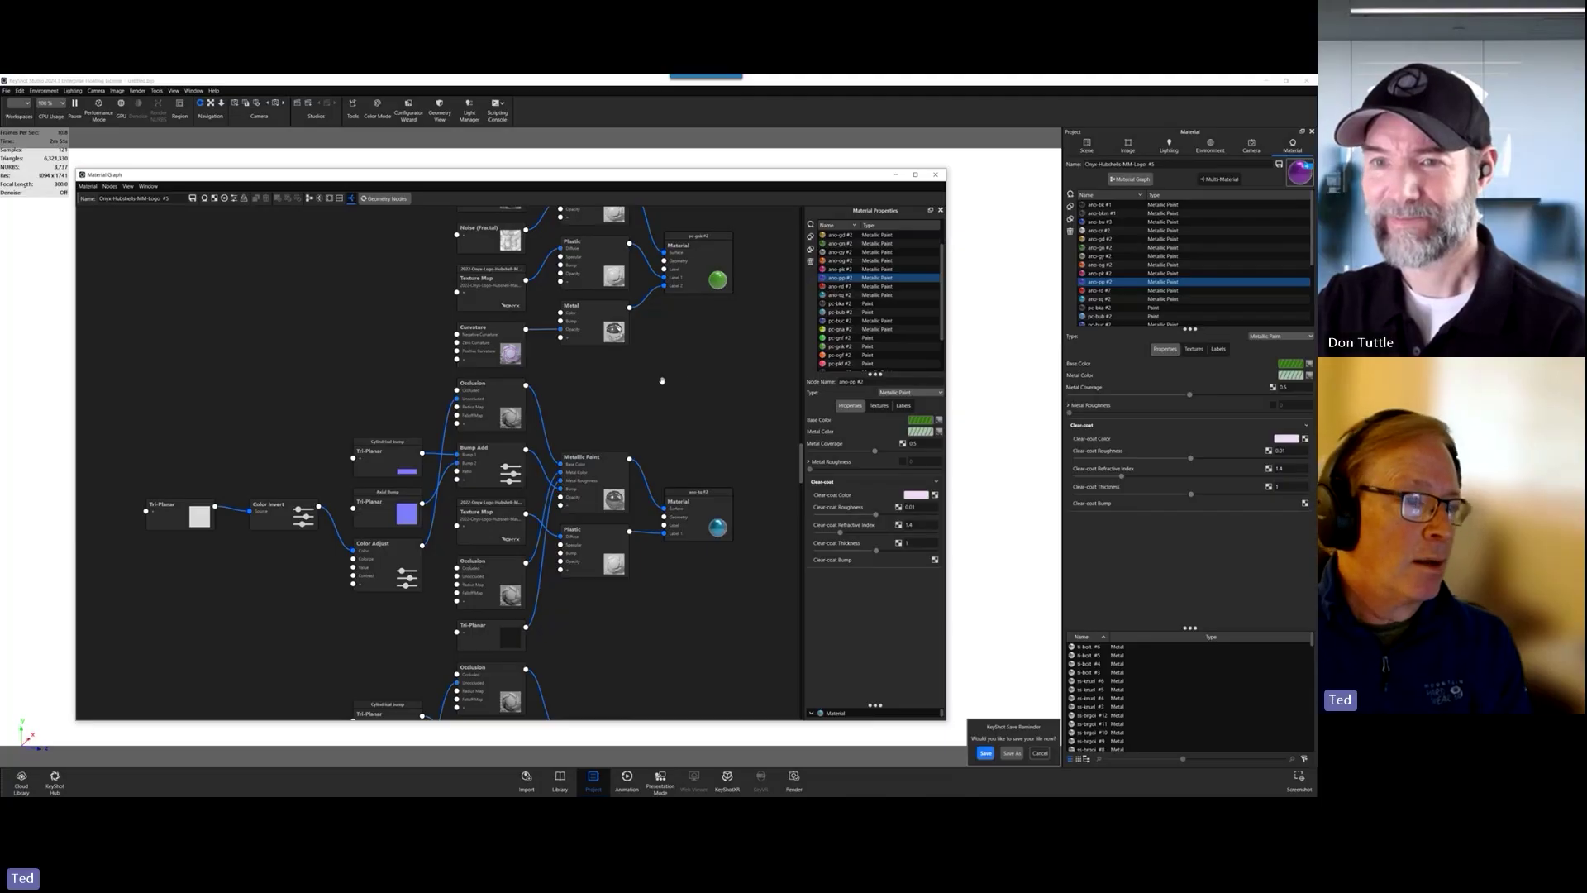
click(936, 175)
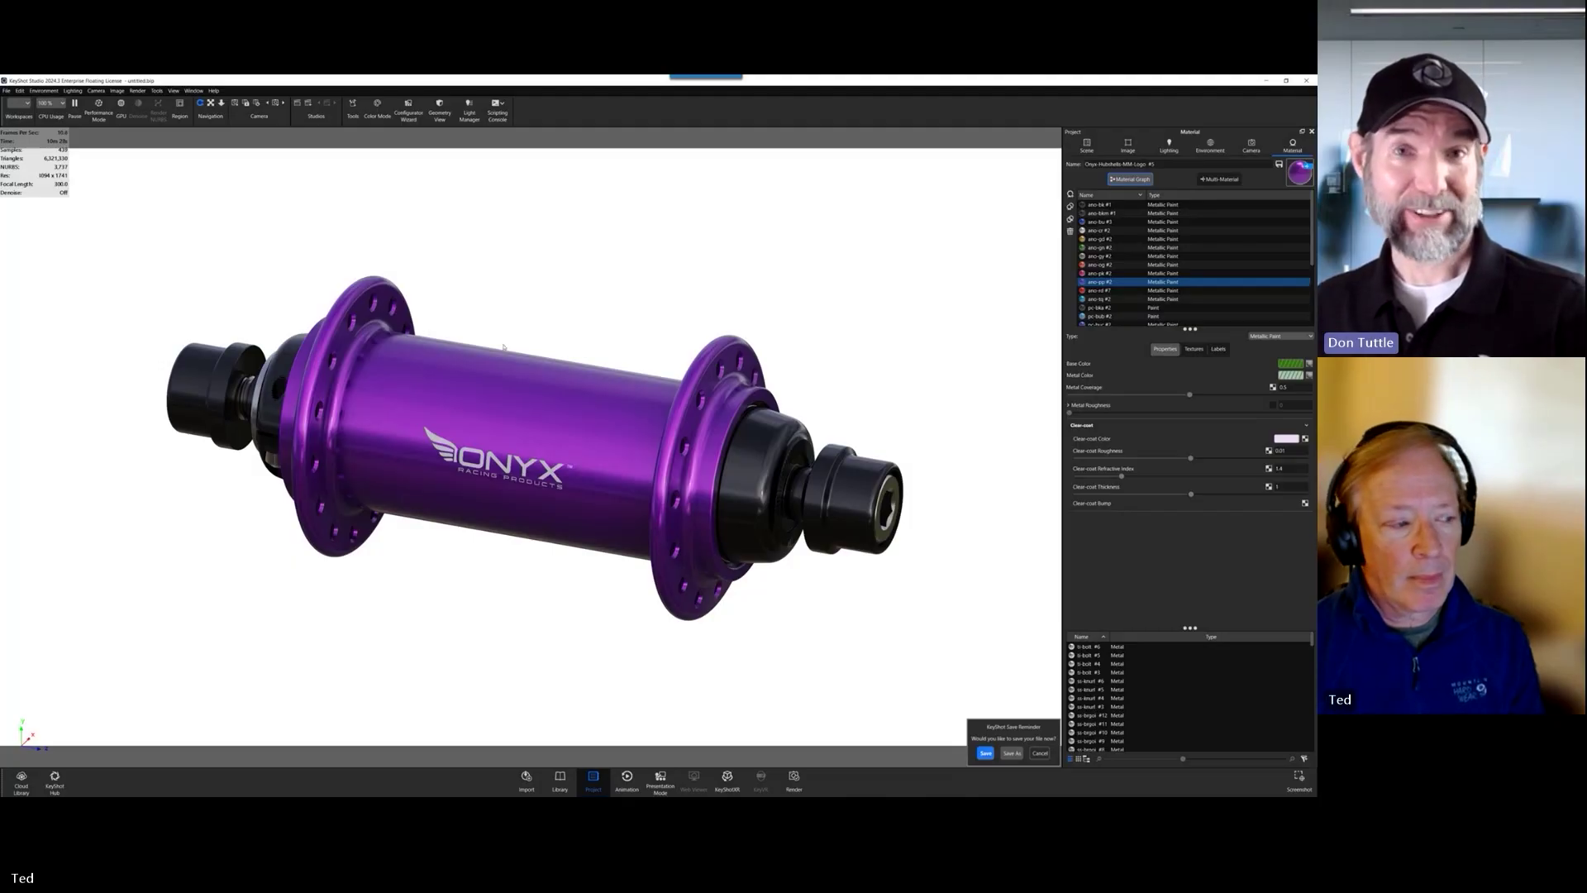
drag(0, 528, 0, 463)
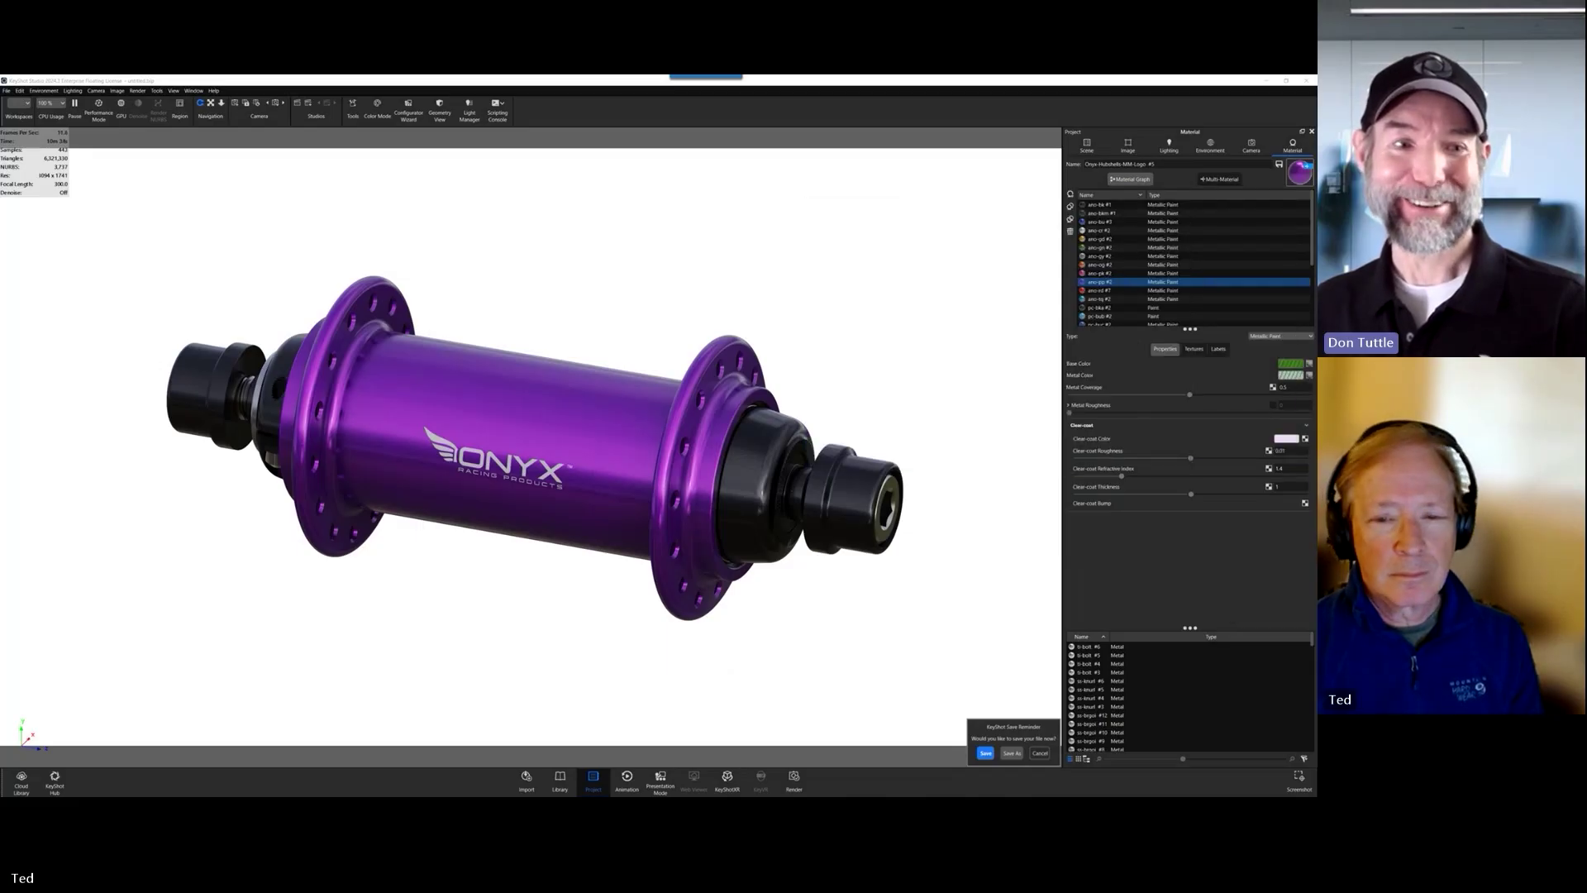